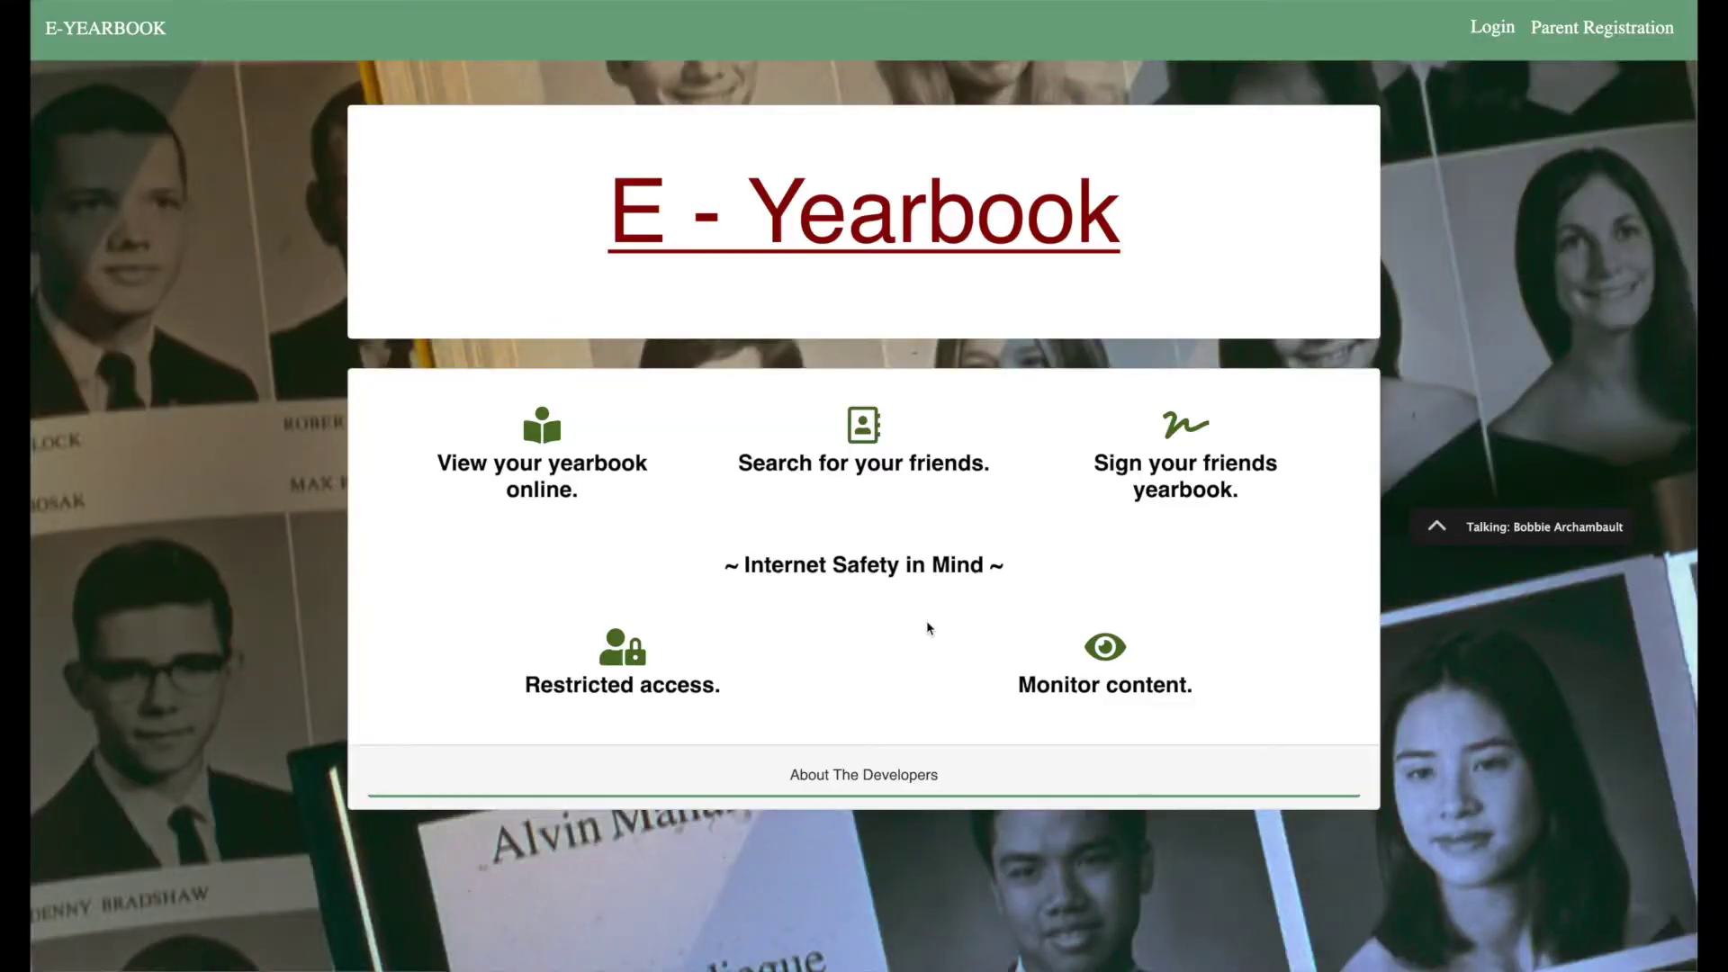
Sign in from the Login page with the parent account's username and password.
{"action": "left_click", "coordinate": [1566, 38]}
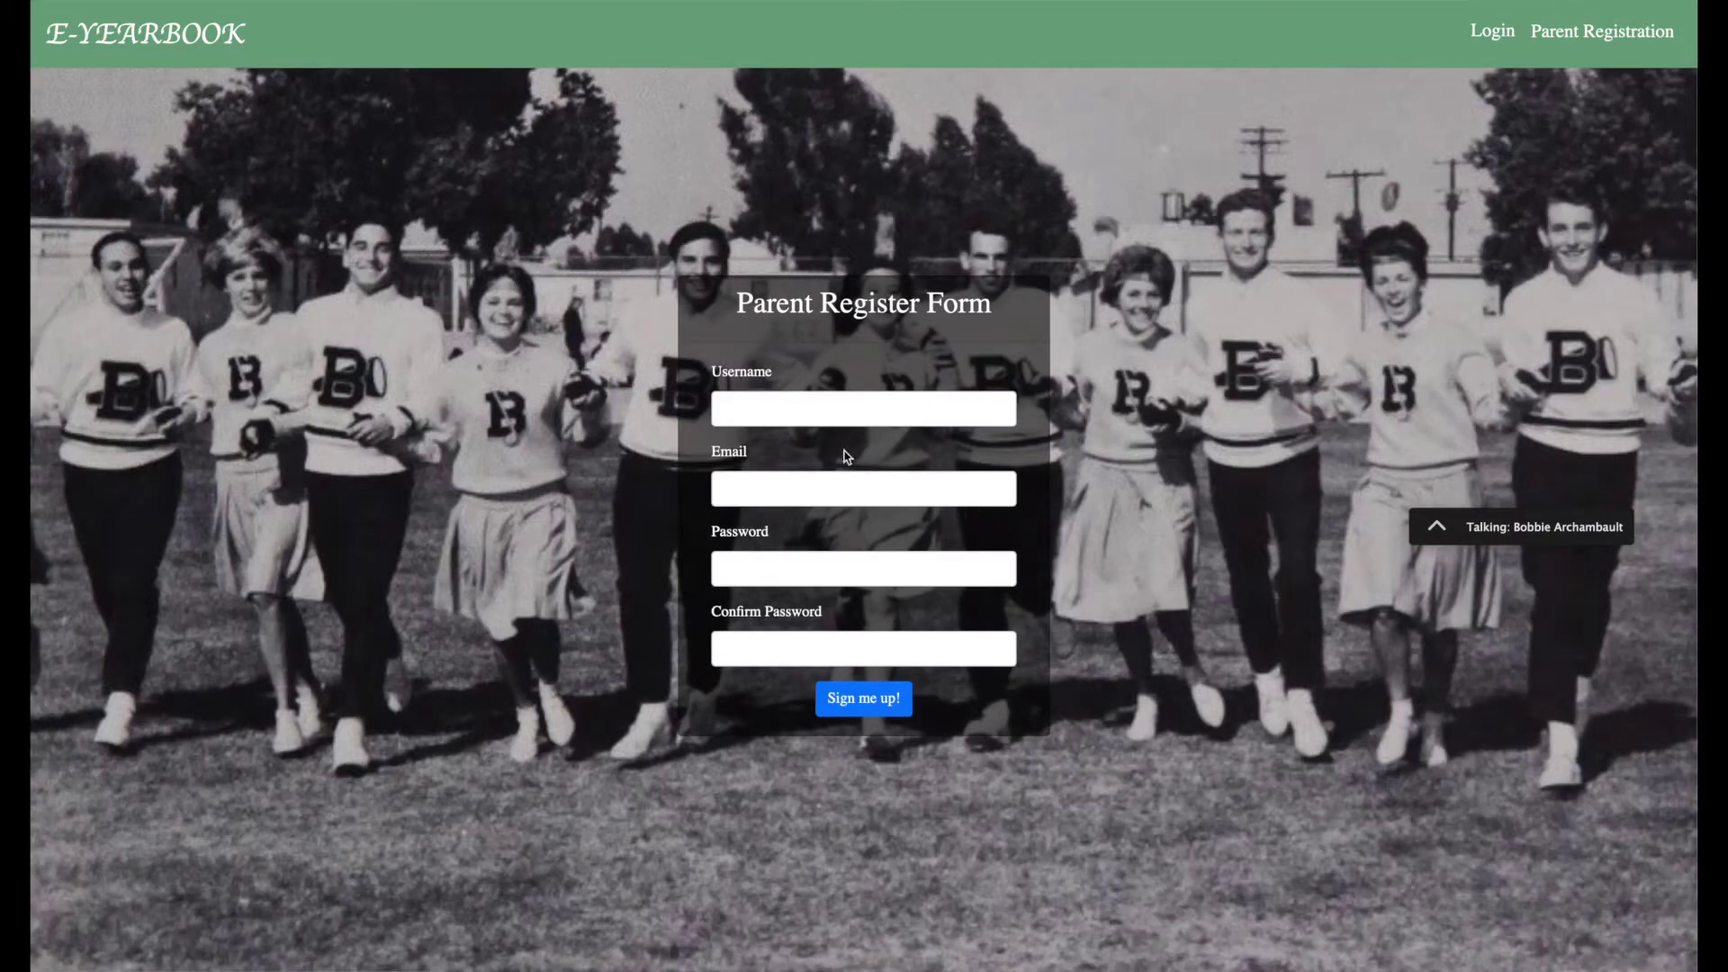
{"action": "left_click", "coordinate": [1494, 47]}
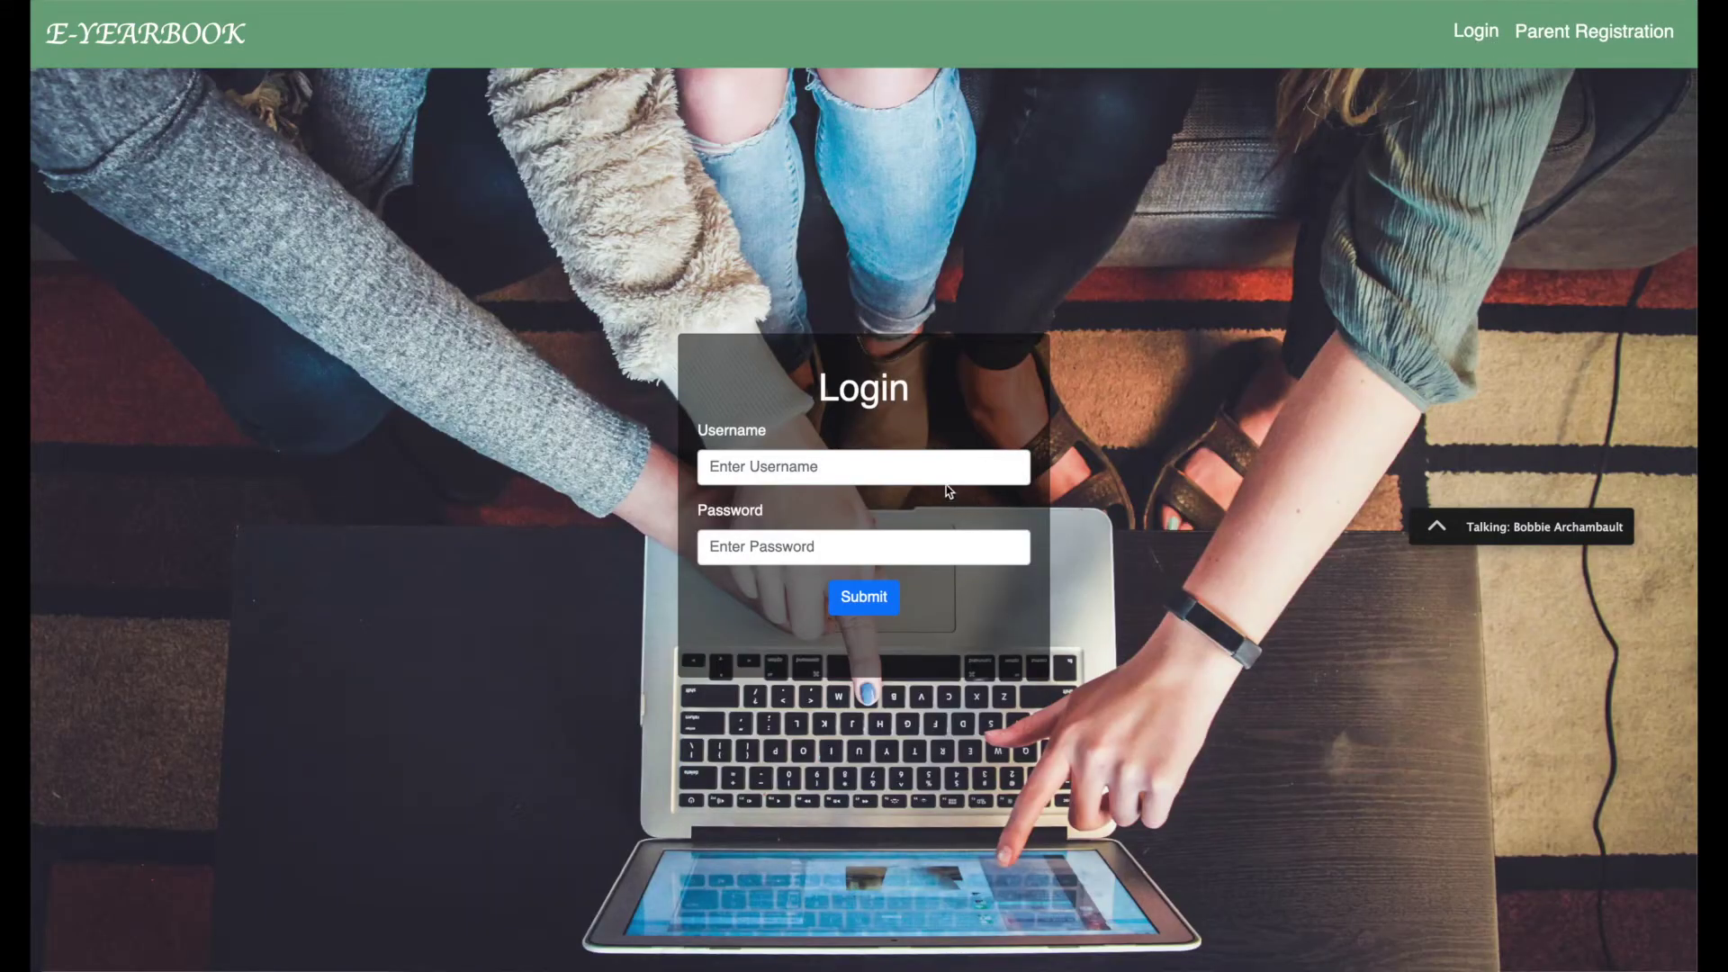
{"action": "left_click", "coordinate": [943, 470]}
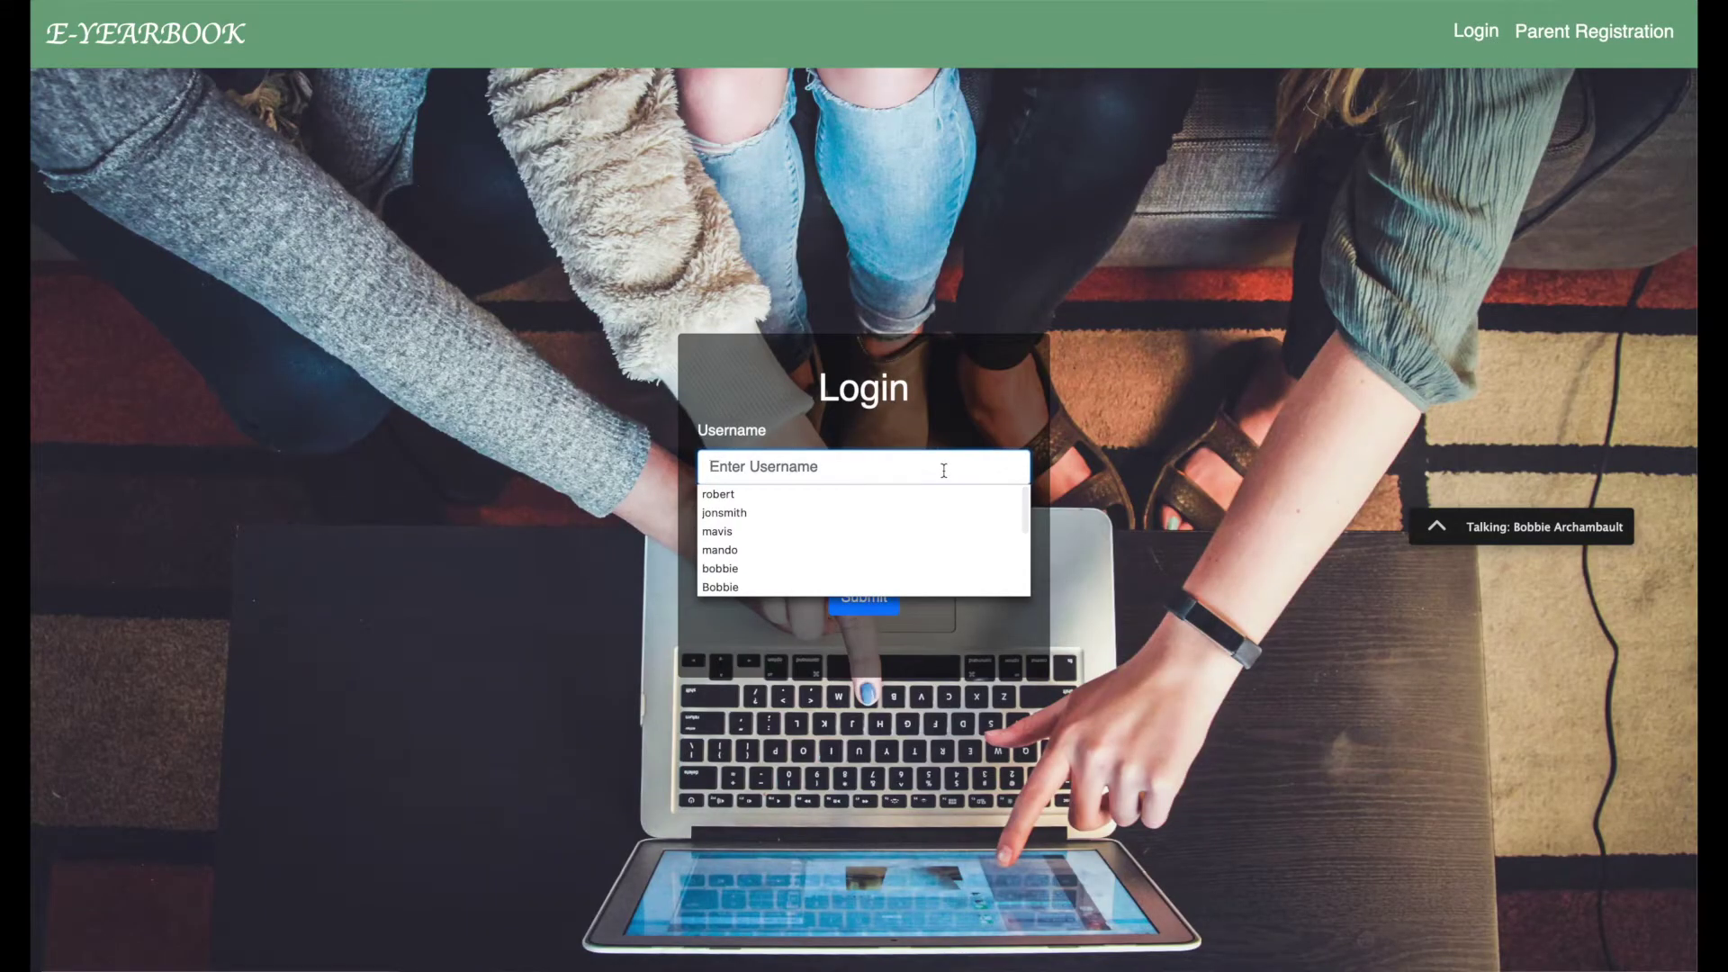
{"action": "left_click", "coordinate": [939, 467]}
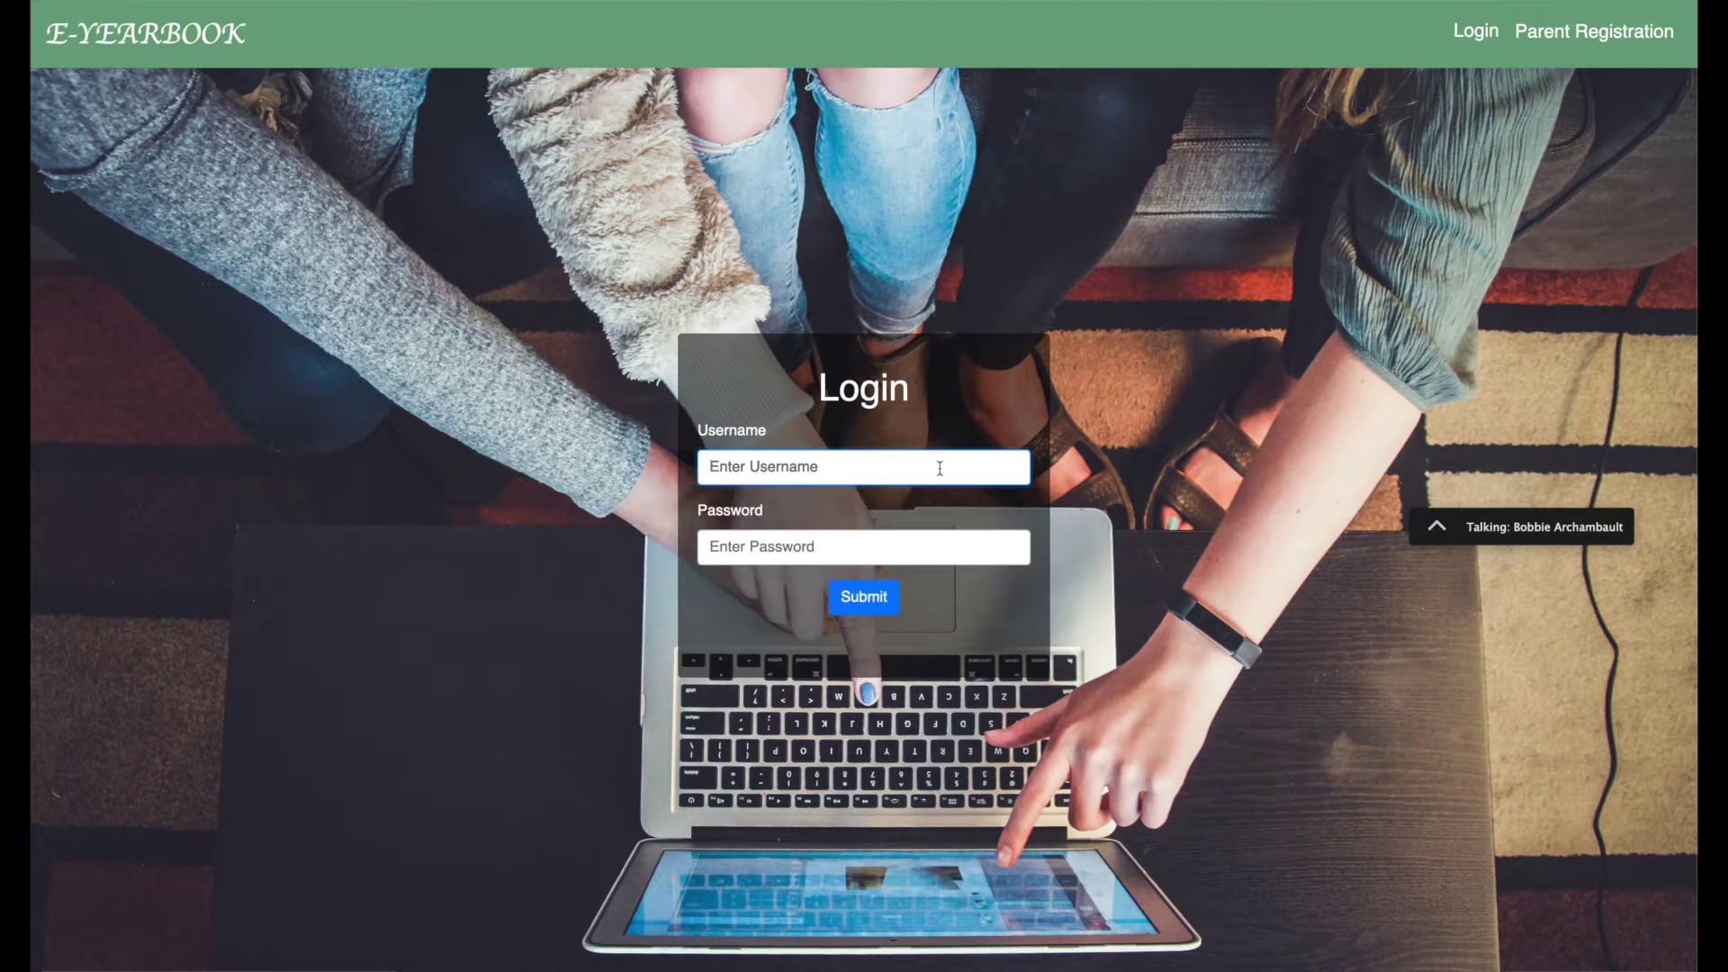
{"action": "type", "text": "mavis"}
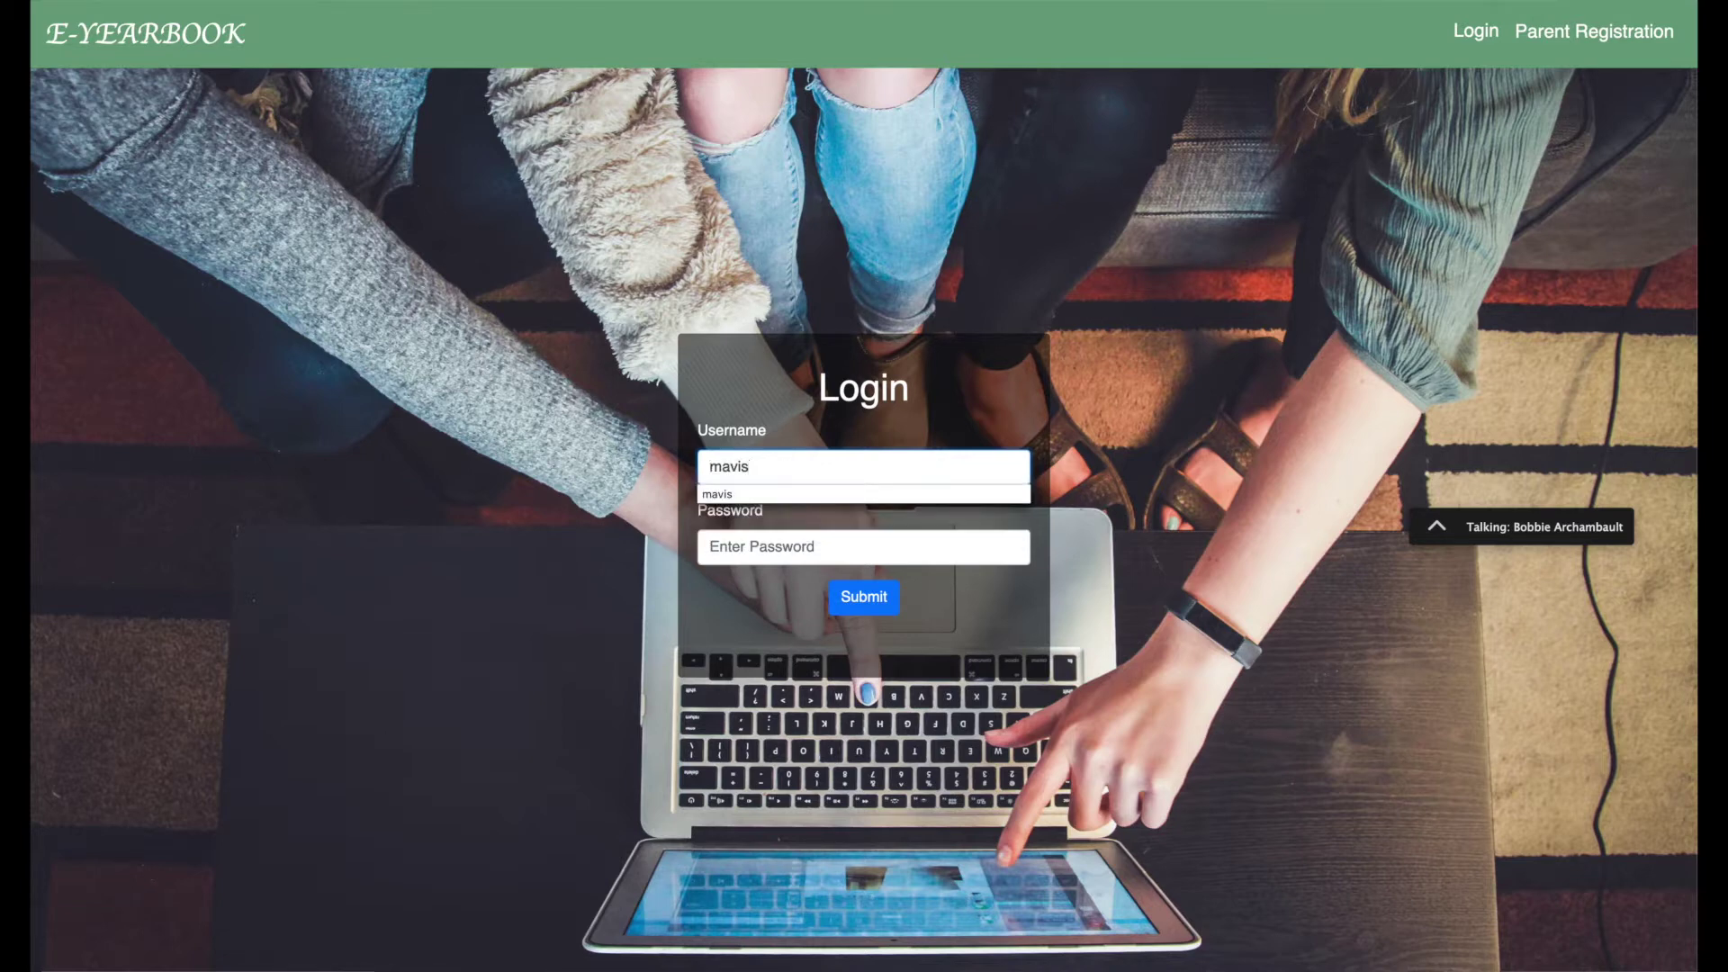
{"action": "key", "text": "Tab"}
{"action": "type", "text": "••"}
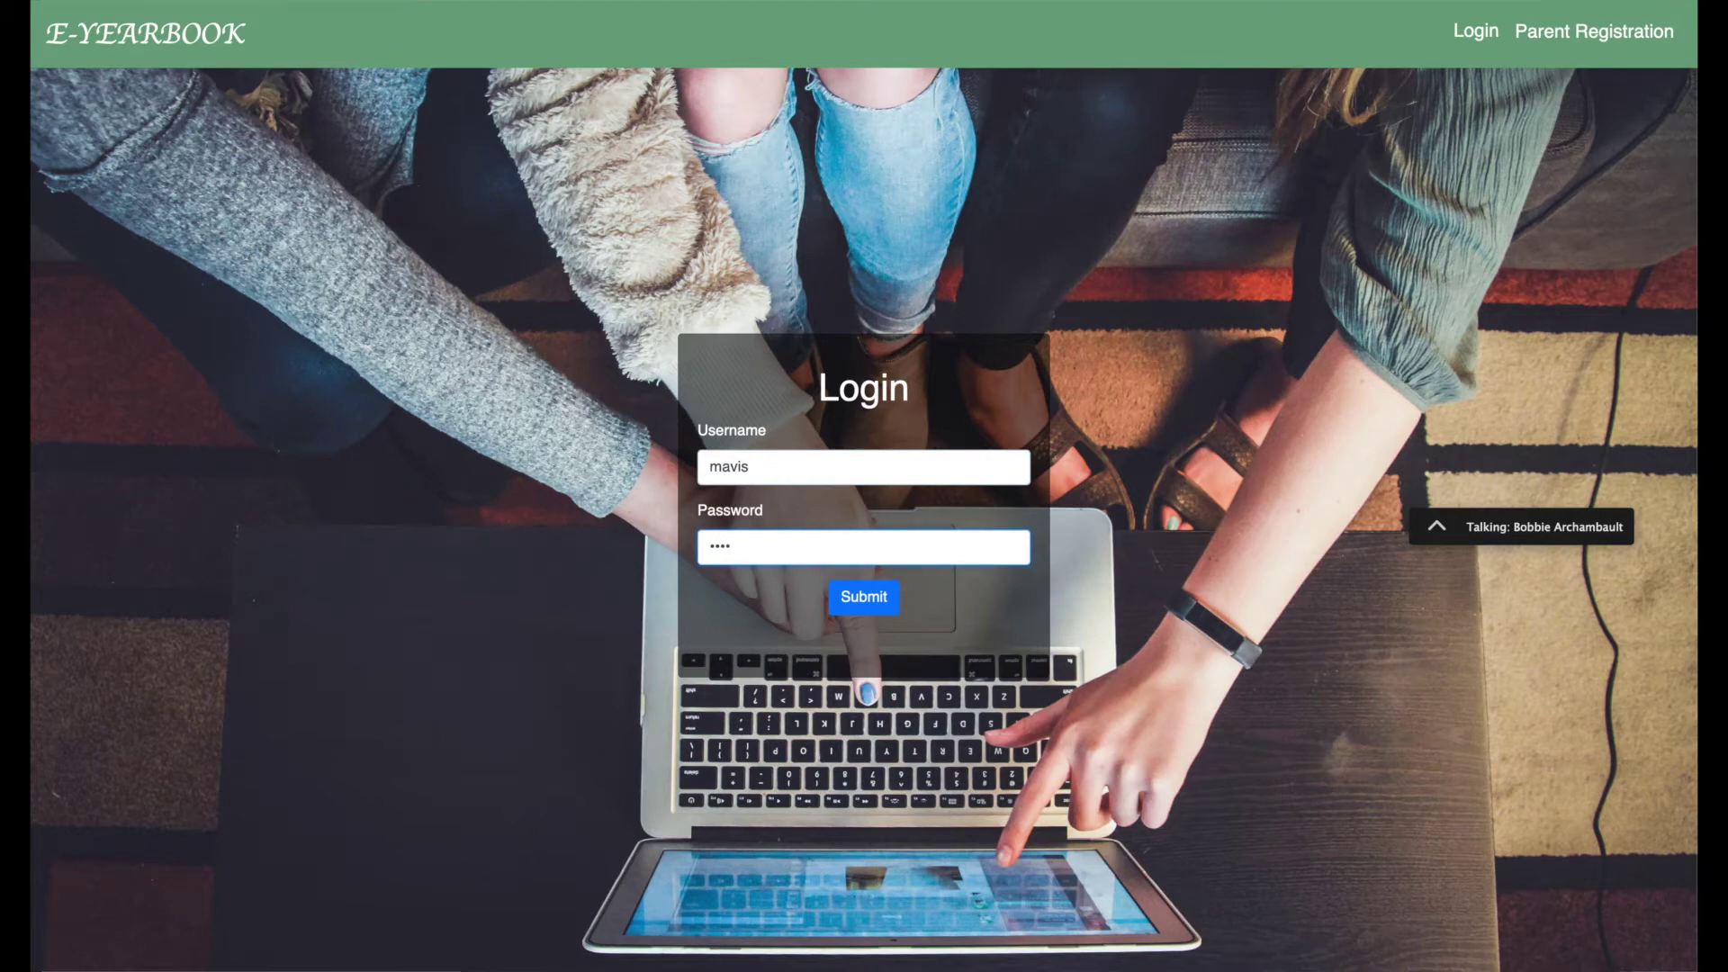
{"action": "left_click", "coordinate": [880, 604]}
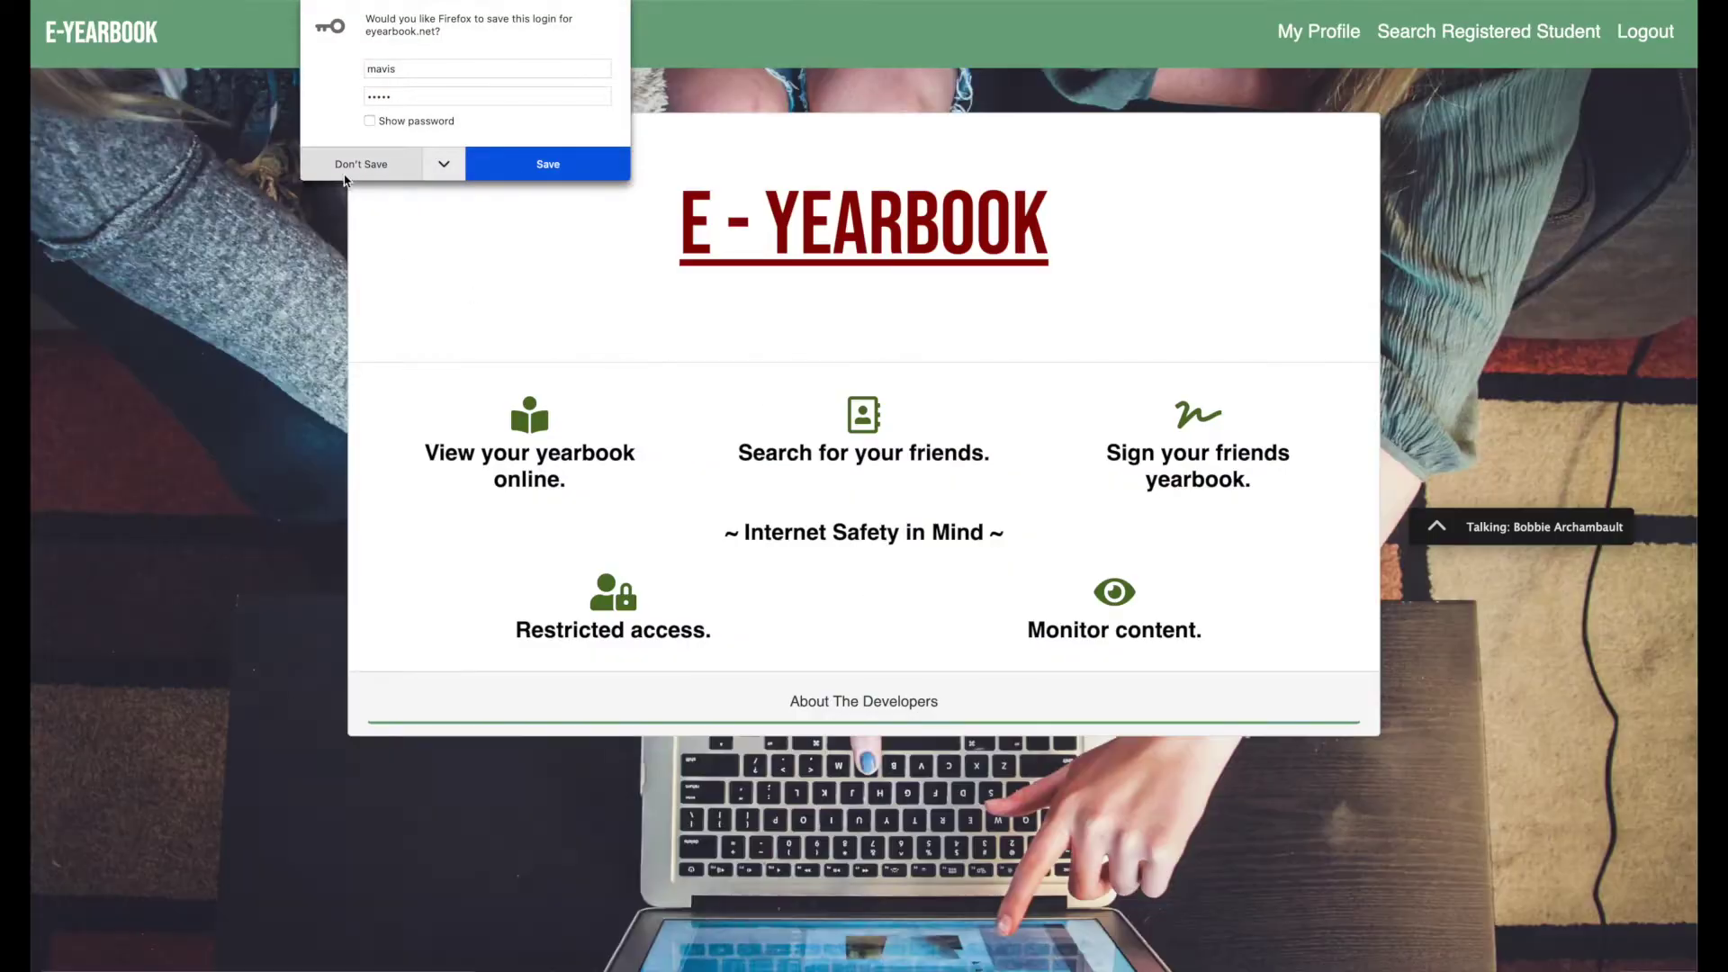
Start Register a Child from My Profile and look up the child by student ID.
{"action": "left_click", "coordinate": [343, 178]}
{"action": "left_click", "coordinate": [1327, 36]}
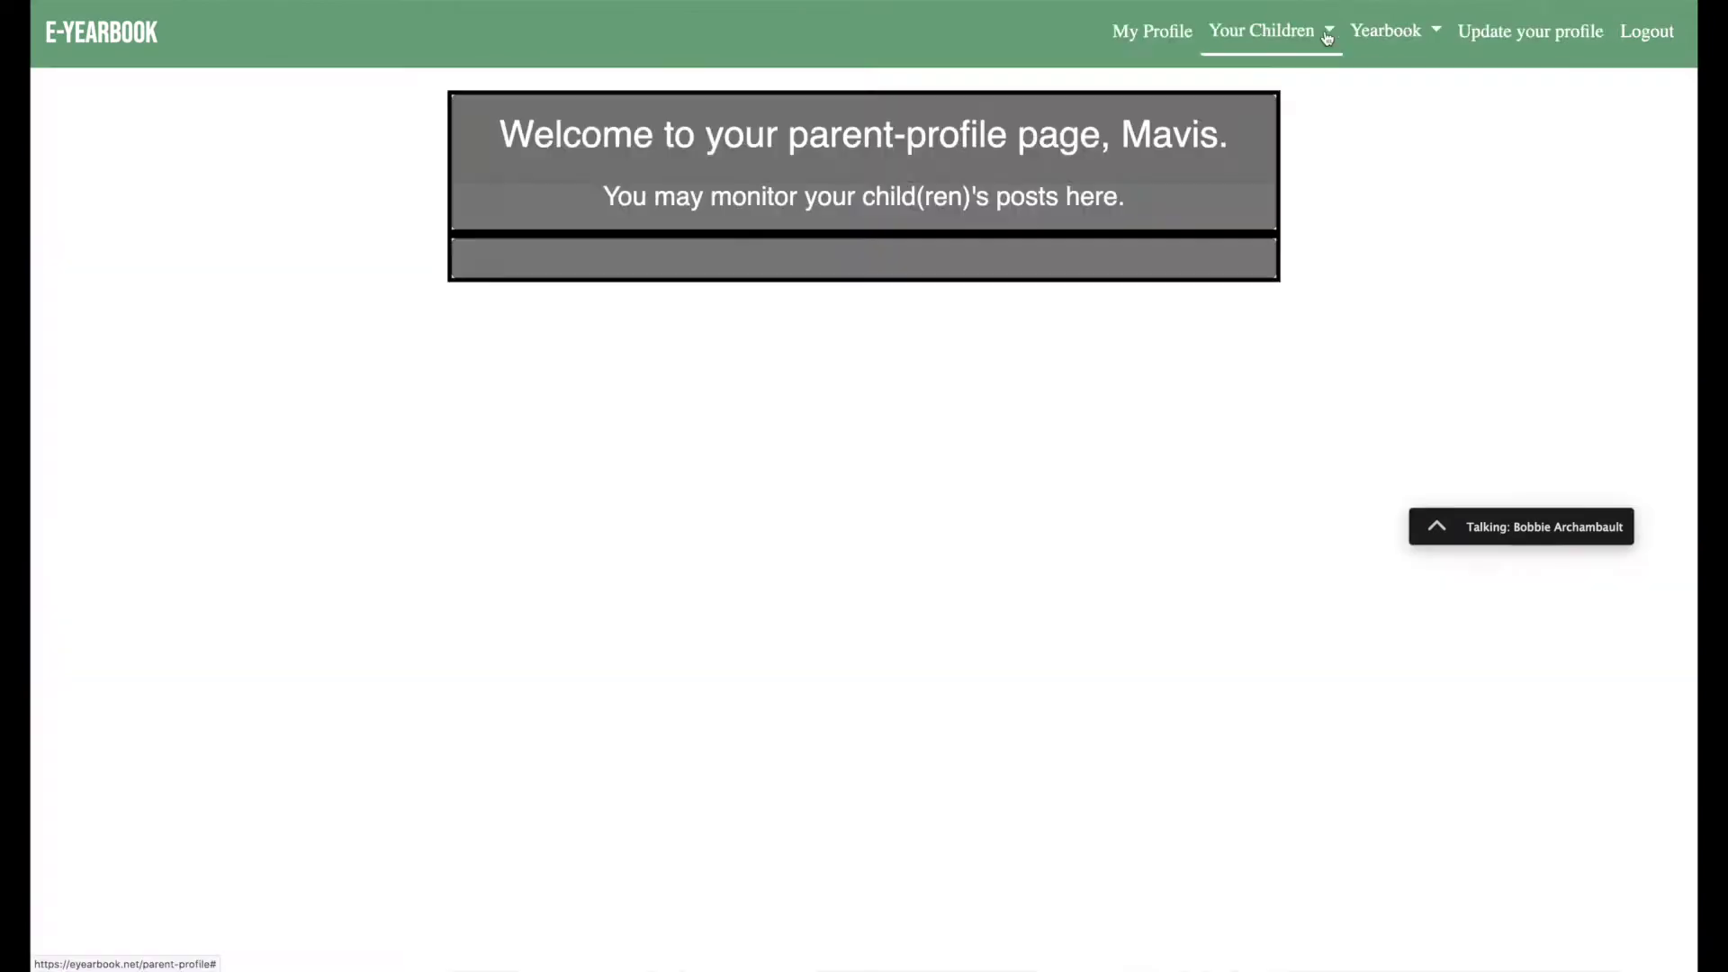
{"action": "left_click", "coordinate": [1304, 40]}
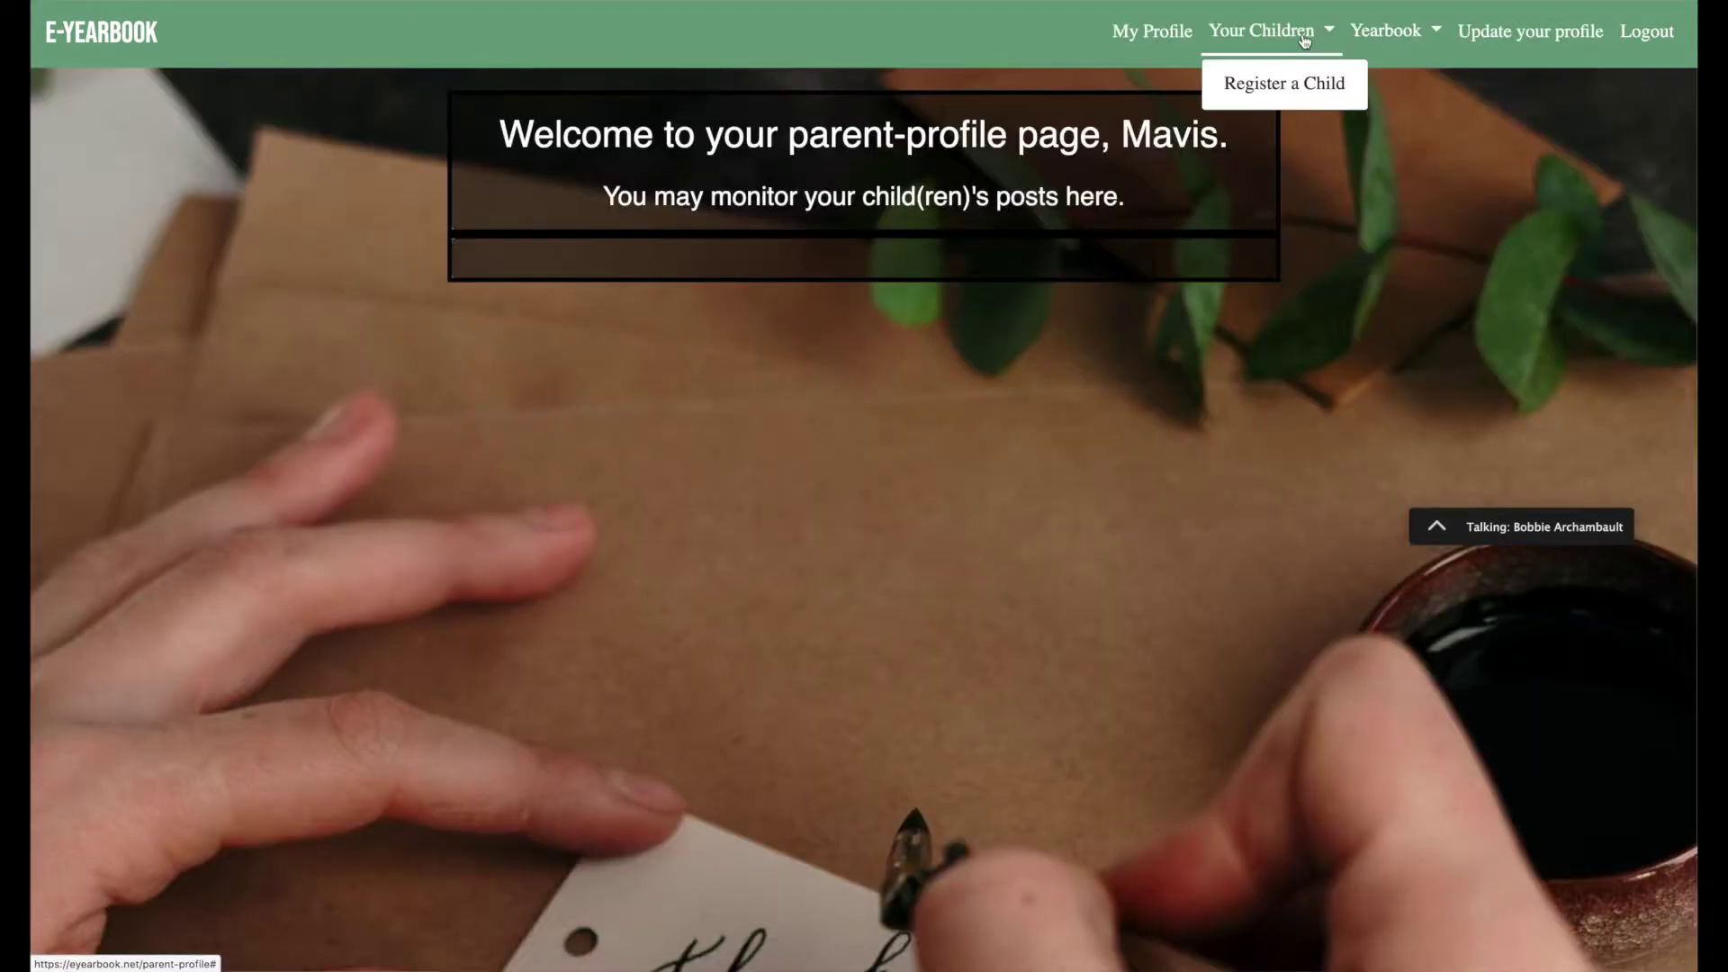
{"action": "left_click", "coordinate": [1292, 87]}
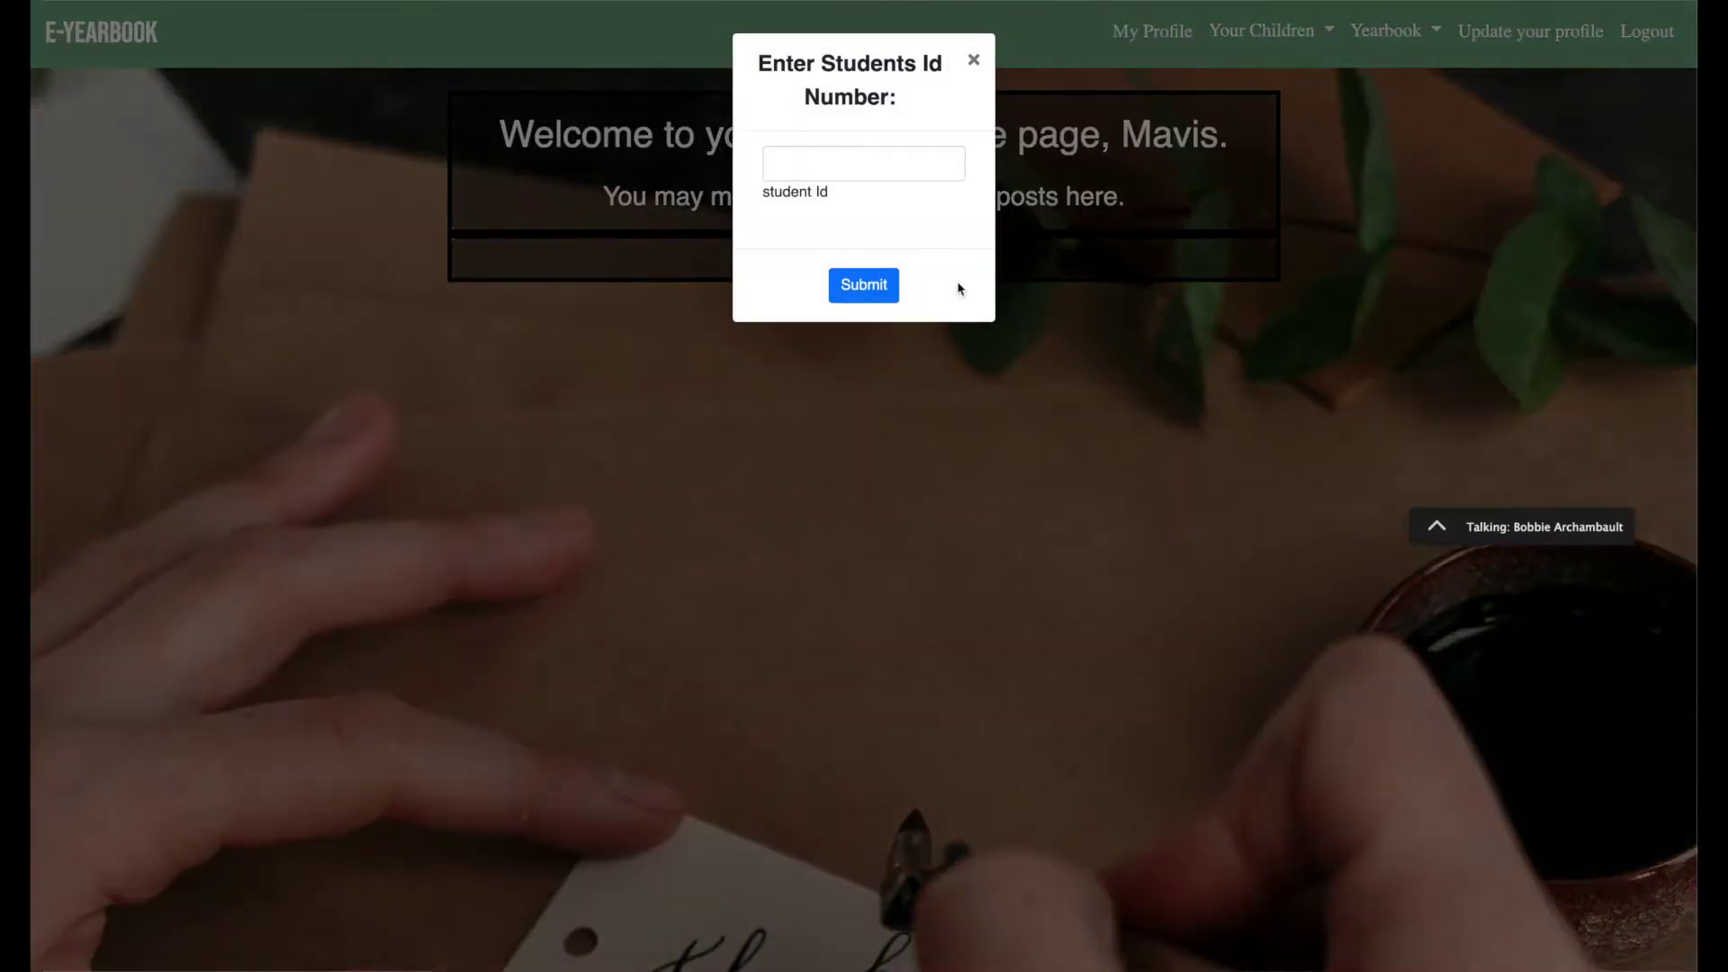
{"action": "left_click", "coordinate": [817, 172]}
{"action": "type", "text": "3"}
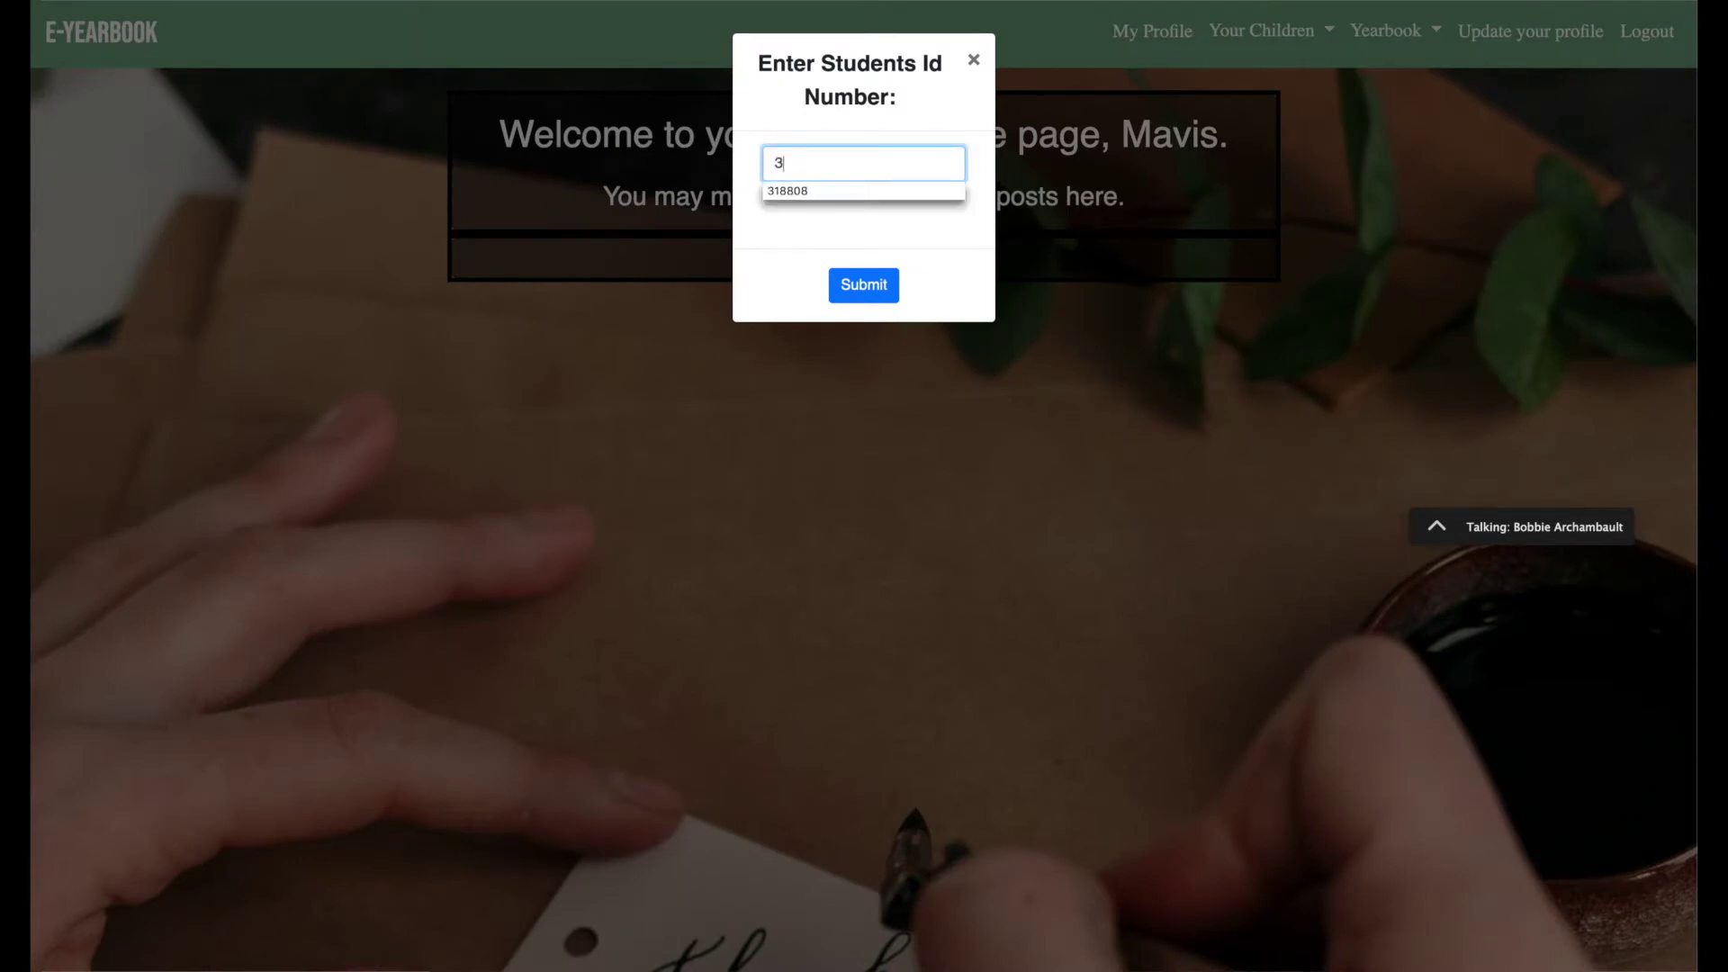
{"action": "type", "text": "18808"}
{"action": "left_click", "coordinate": [864, 284]}
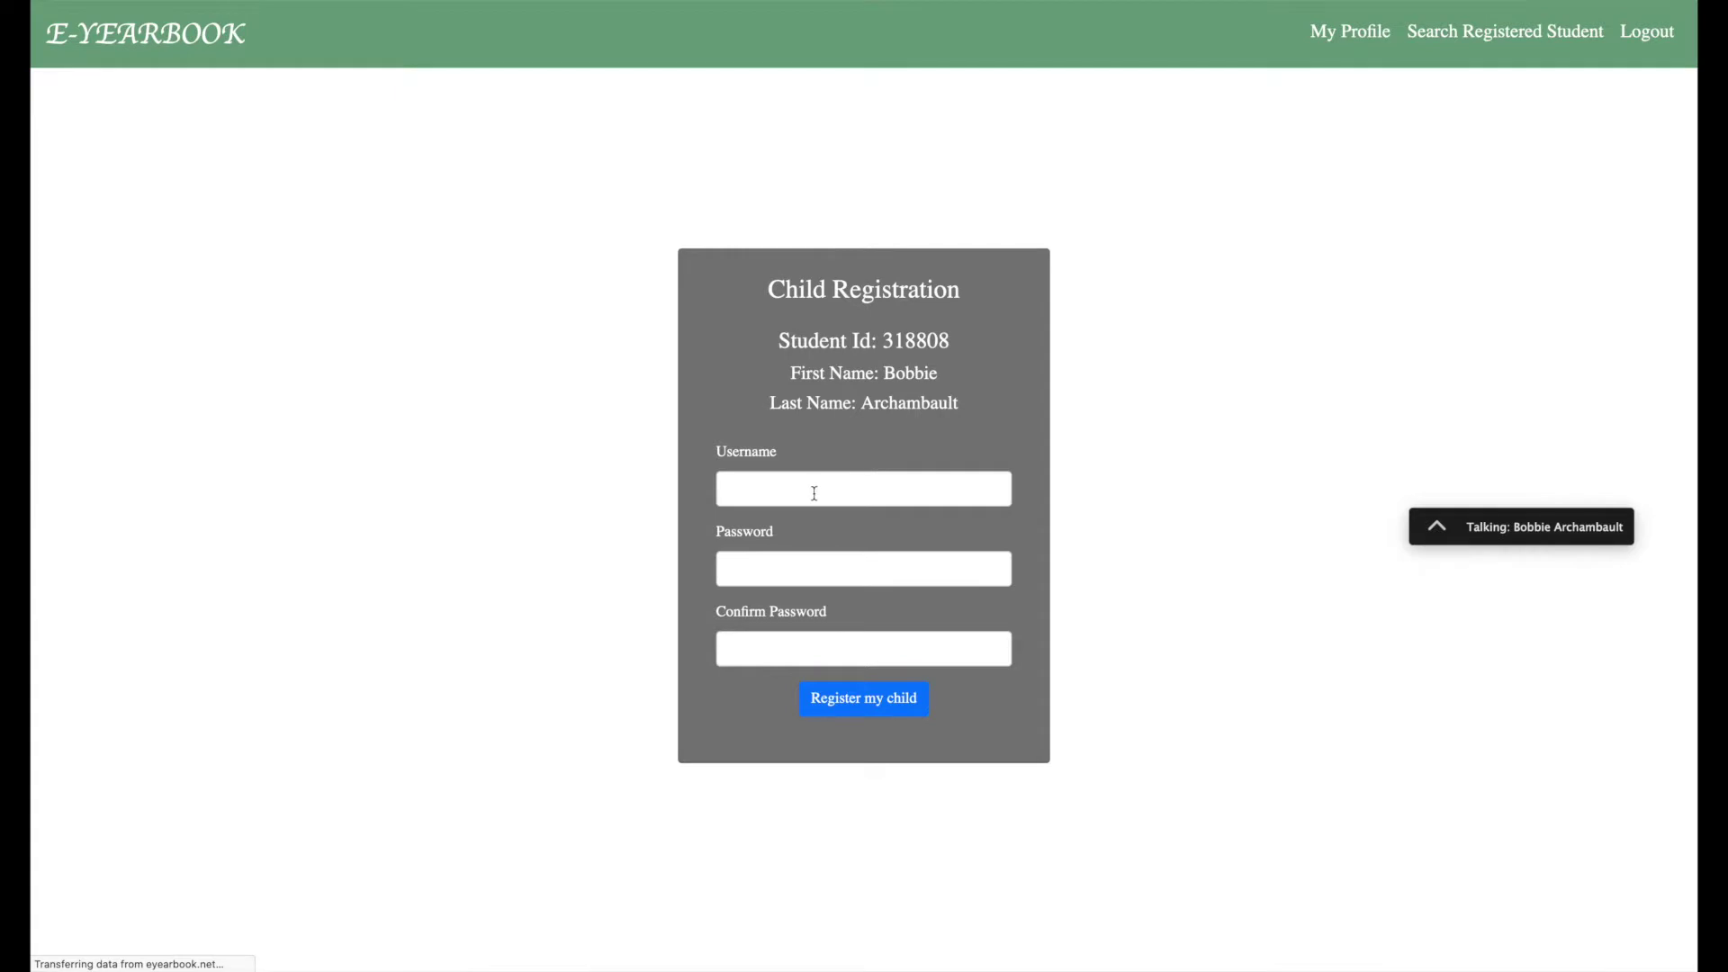
Give the child a username and a confirmed password, and register the child.
{"action": "left_click", "coordinate": [814, 493]}
{"action": "type", "text": "Bobbie"}
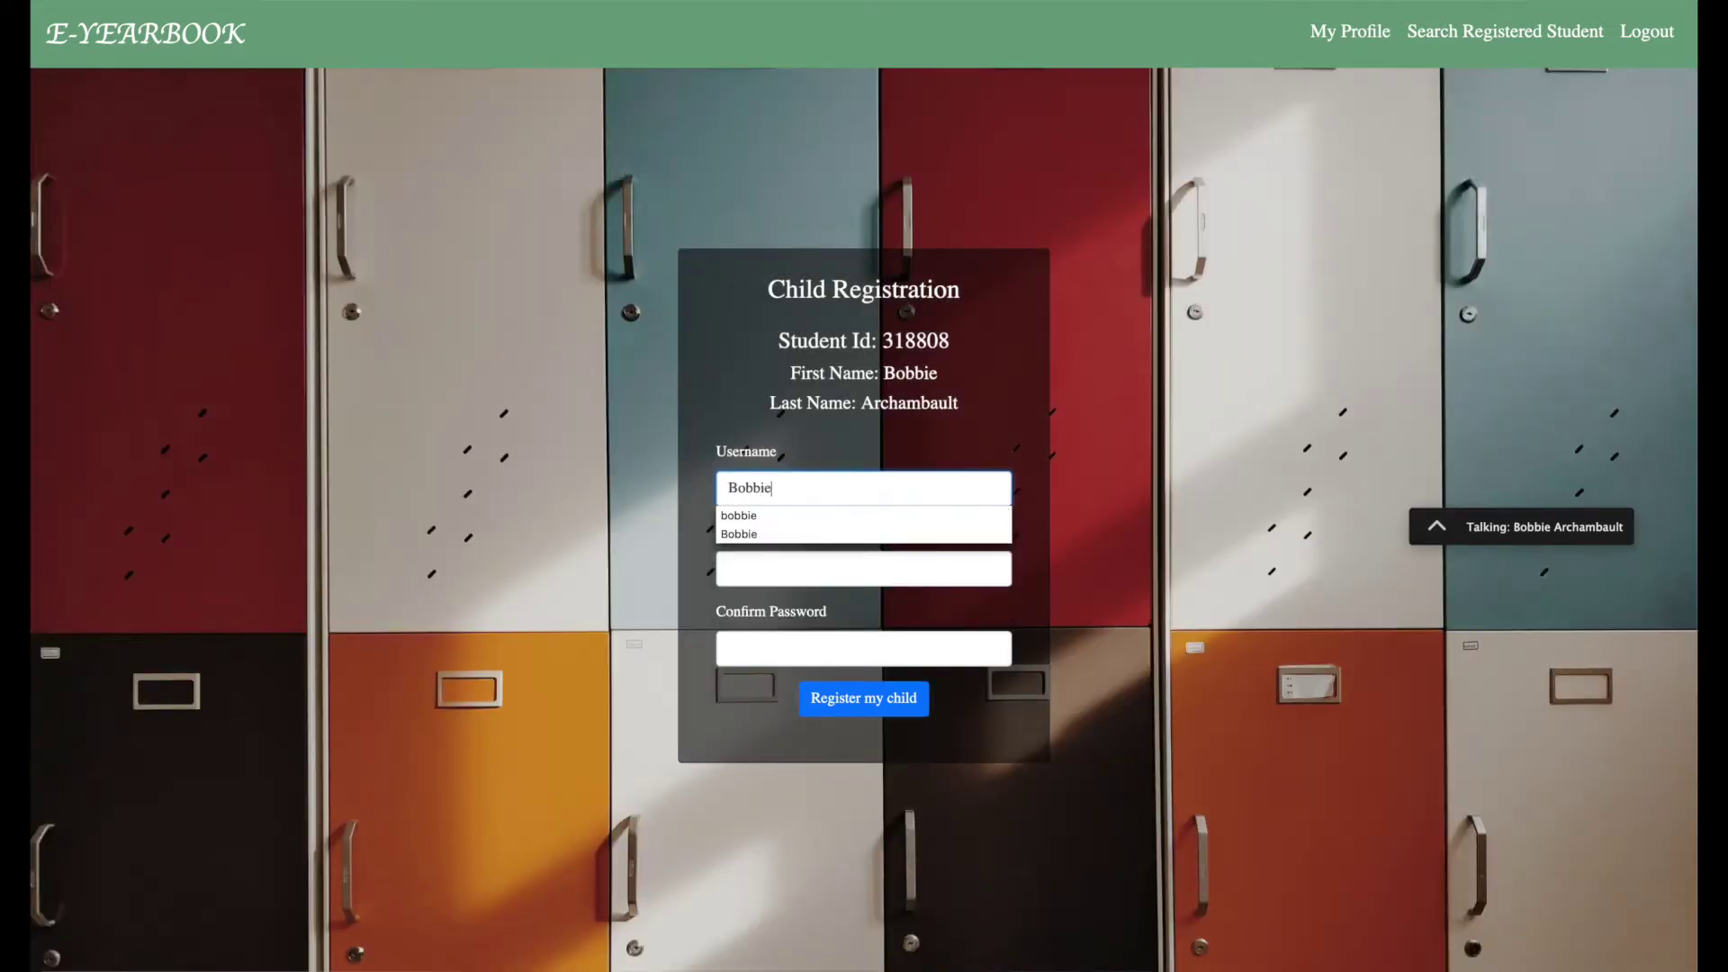
{"action": "left_click", "coordinate": [864, 569]}
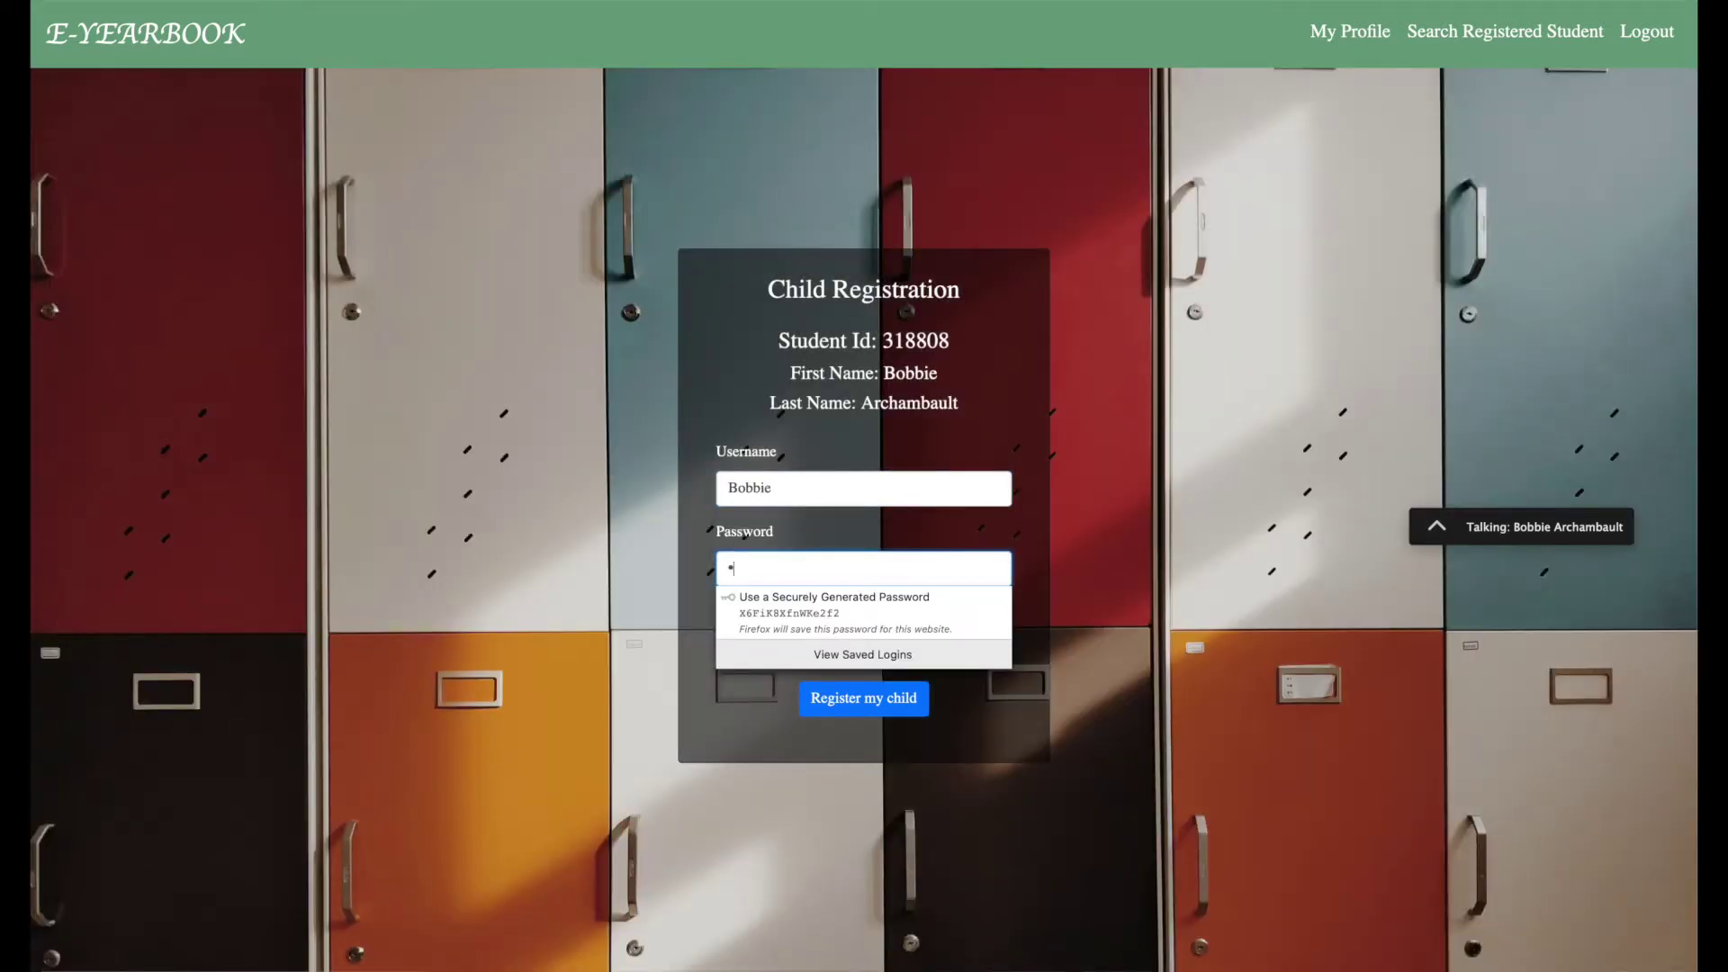
{"action": "type", "text": "123456"}
{"action": "left_click", "coordinate": [864, 648]}
{"action": "type", "text": "12"}
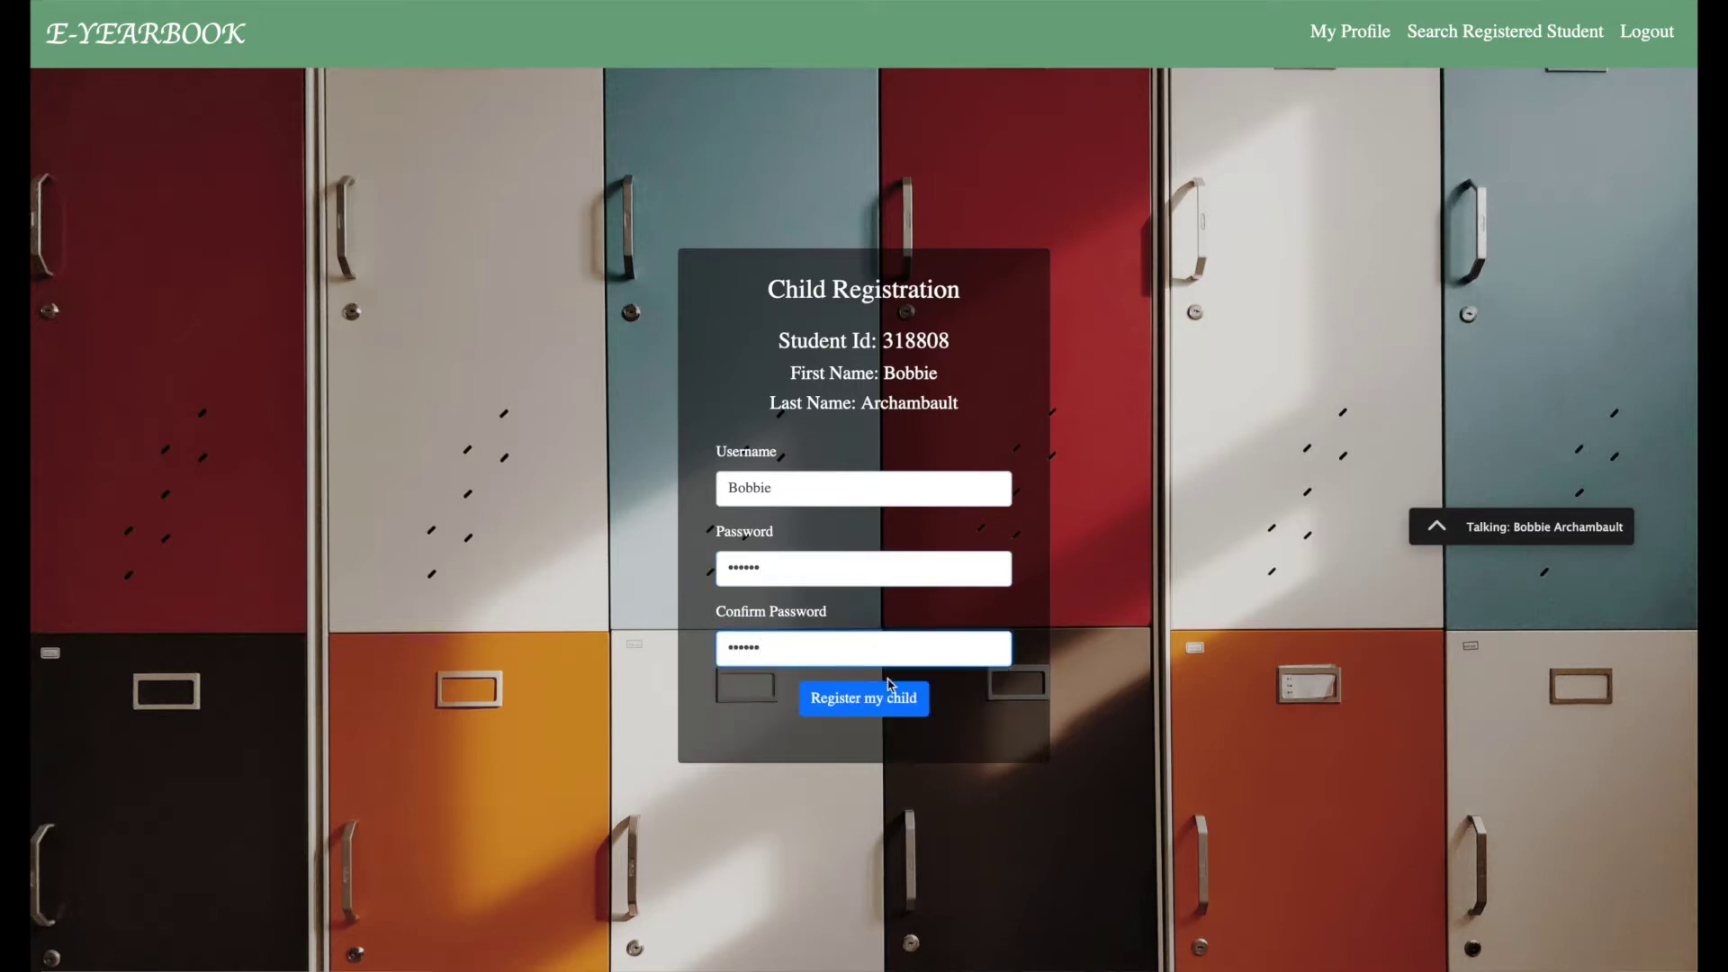
{"action": "left_click", "coordinate": [876, 710]}
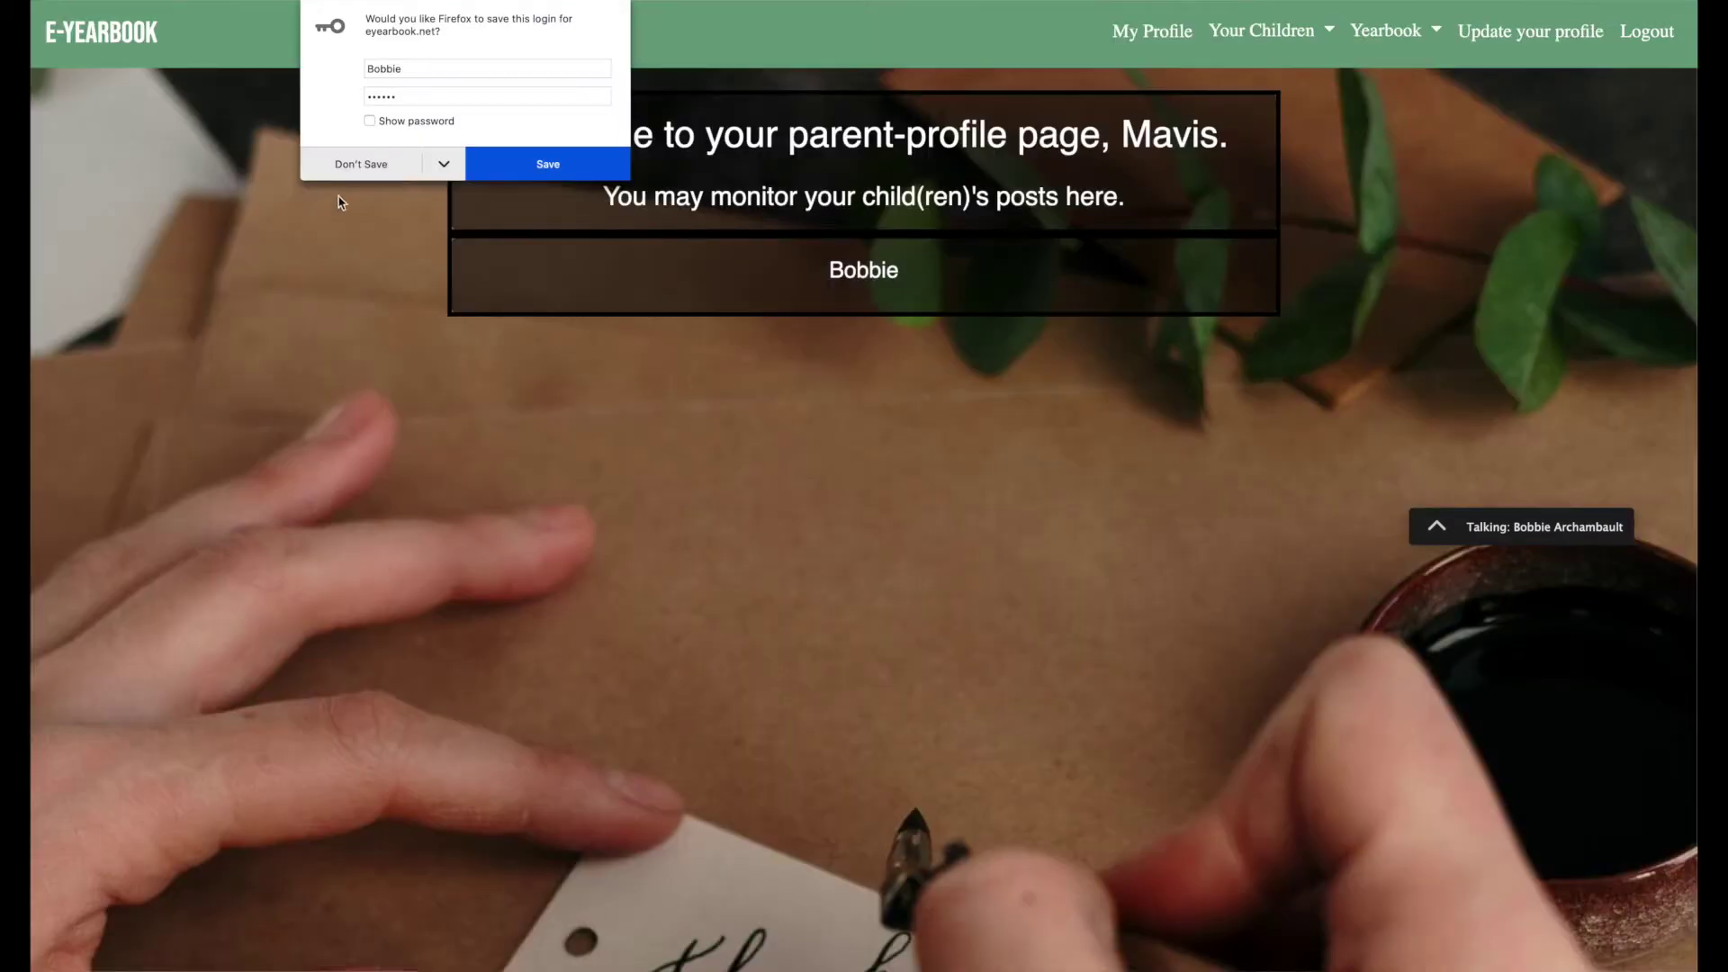
Decline the browser's save-login prompt and show the Your Children and Yearbook menus.
{"action": "left_click", "coordinate": [345, 167]}
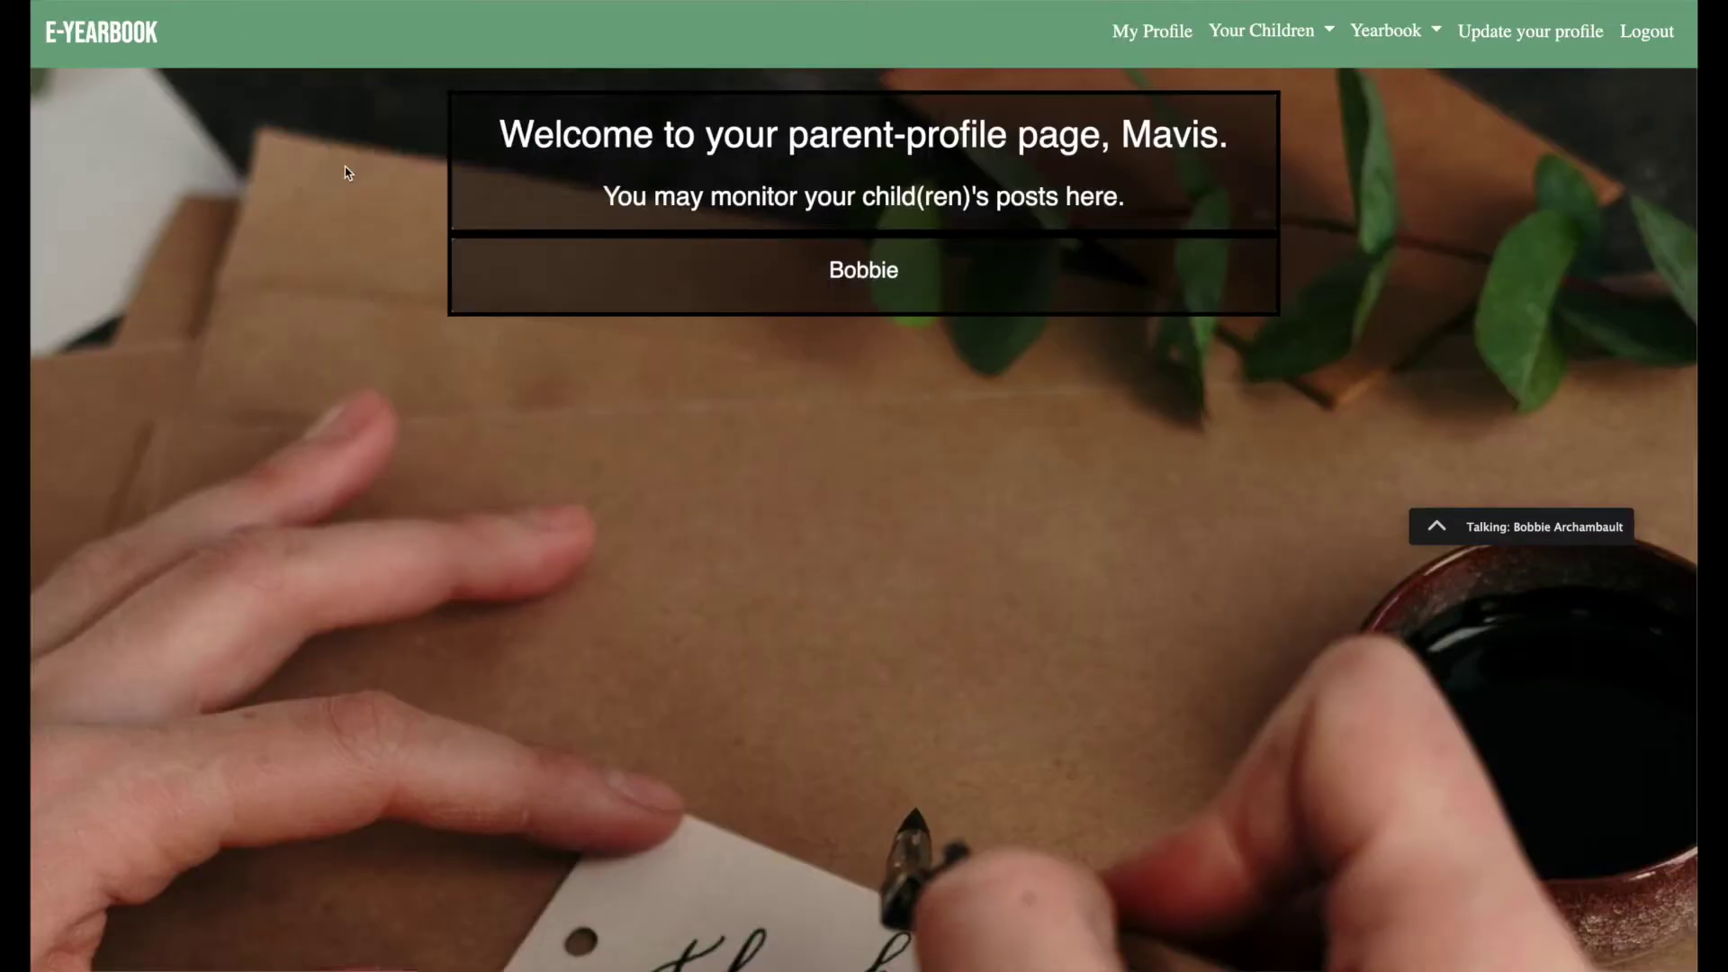
{"action": "left_click", "coordinate": [1313, 34]}
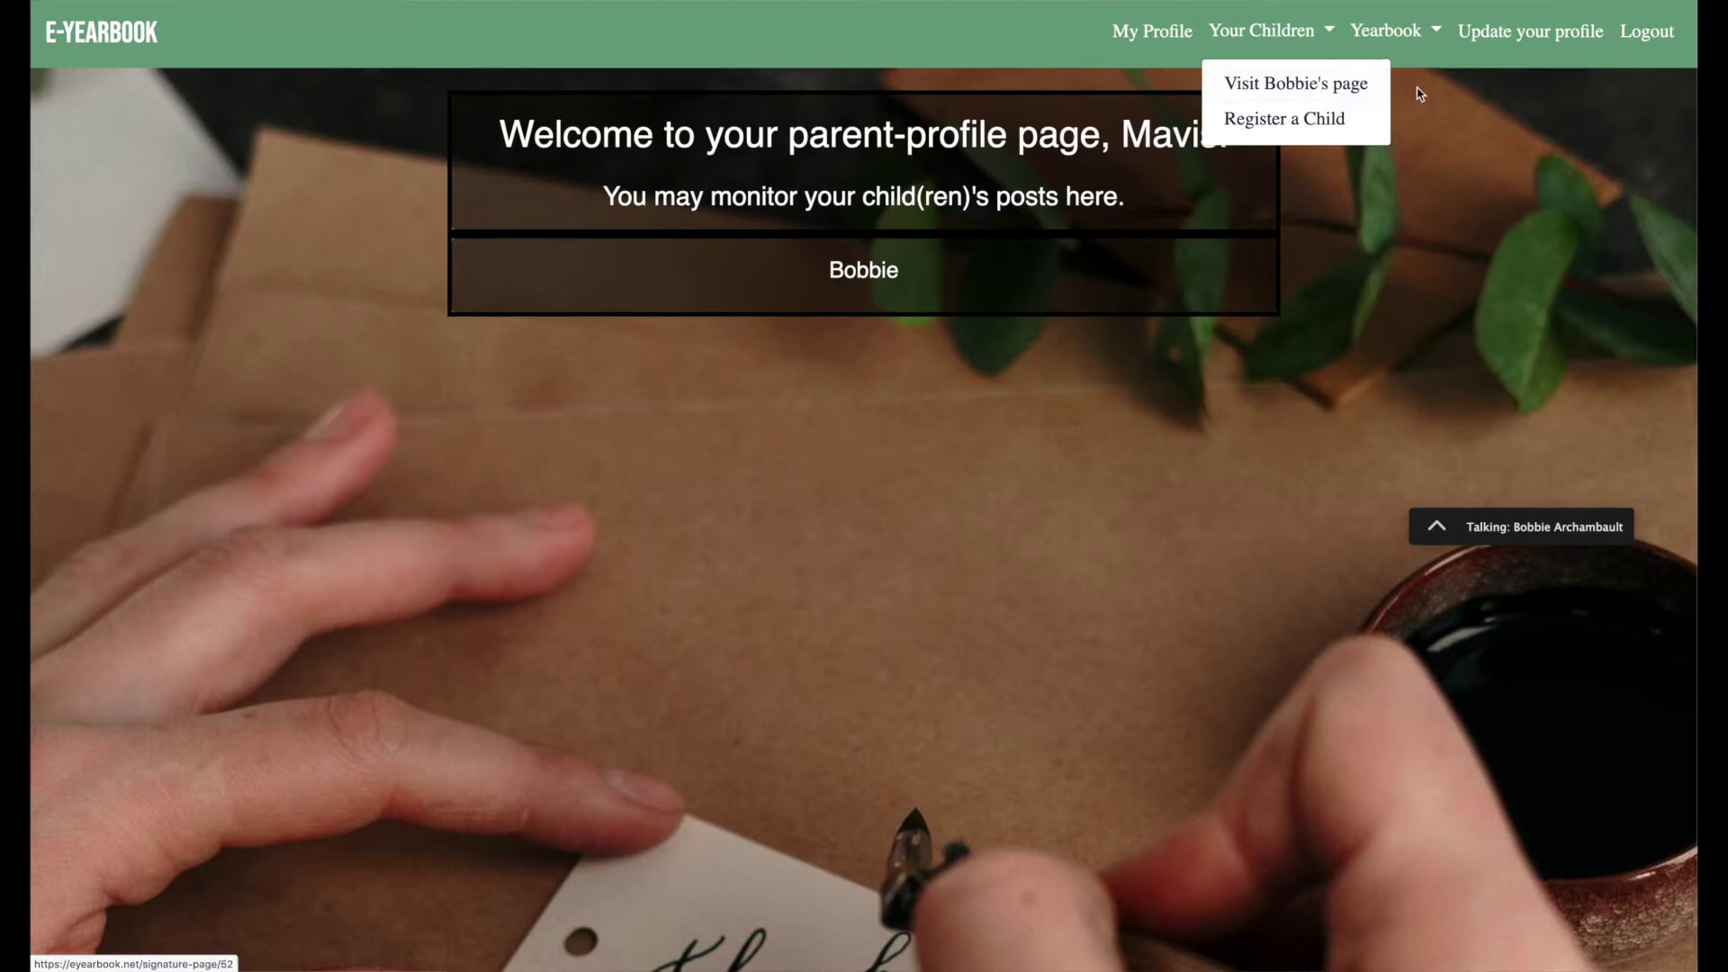
{"action": "left_click", "coordinate": [1419, 43]}
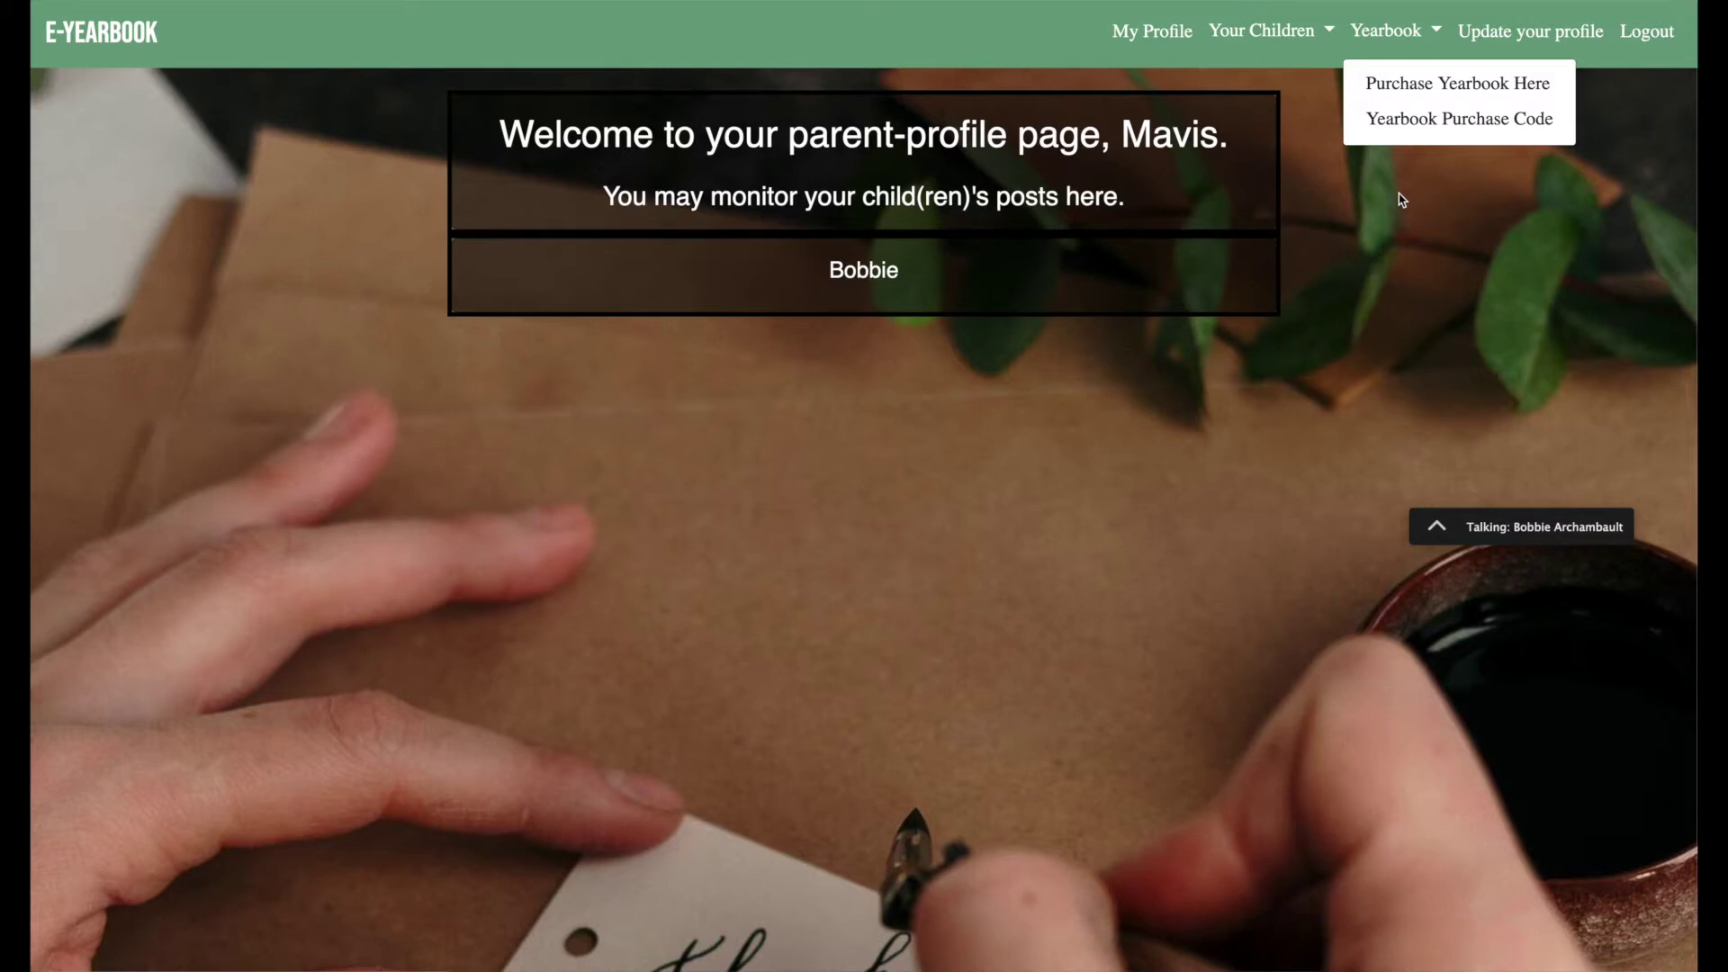
Buy a yearbook on the purchase site and copy its proof-of-purchase code.
{"action": "left_click", "coordinate": [1419, 90]}
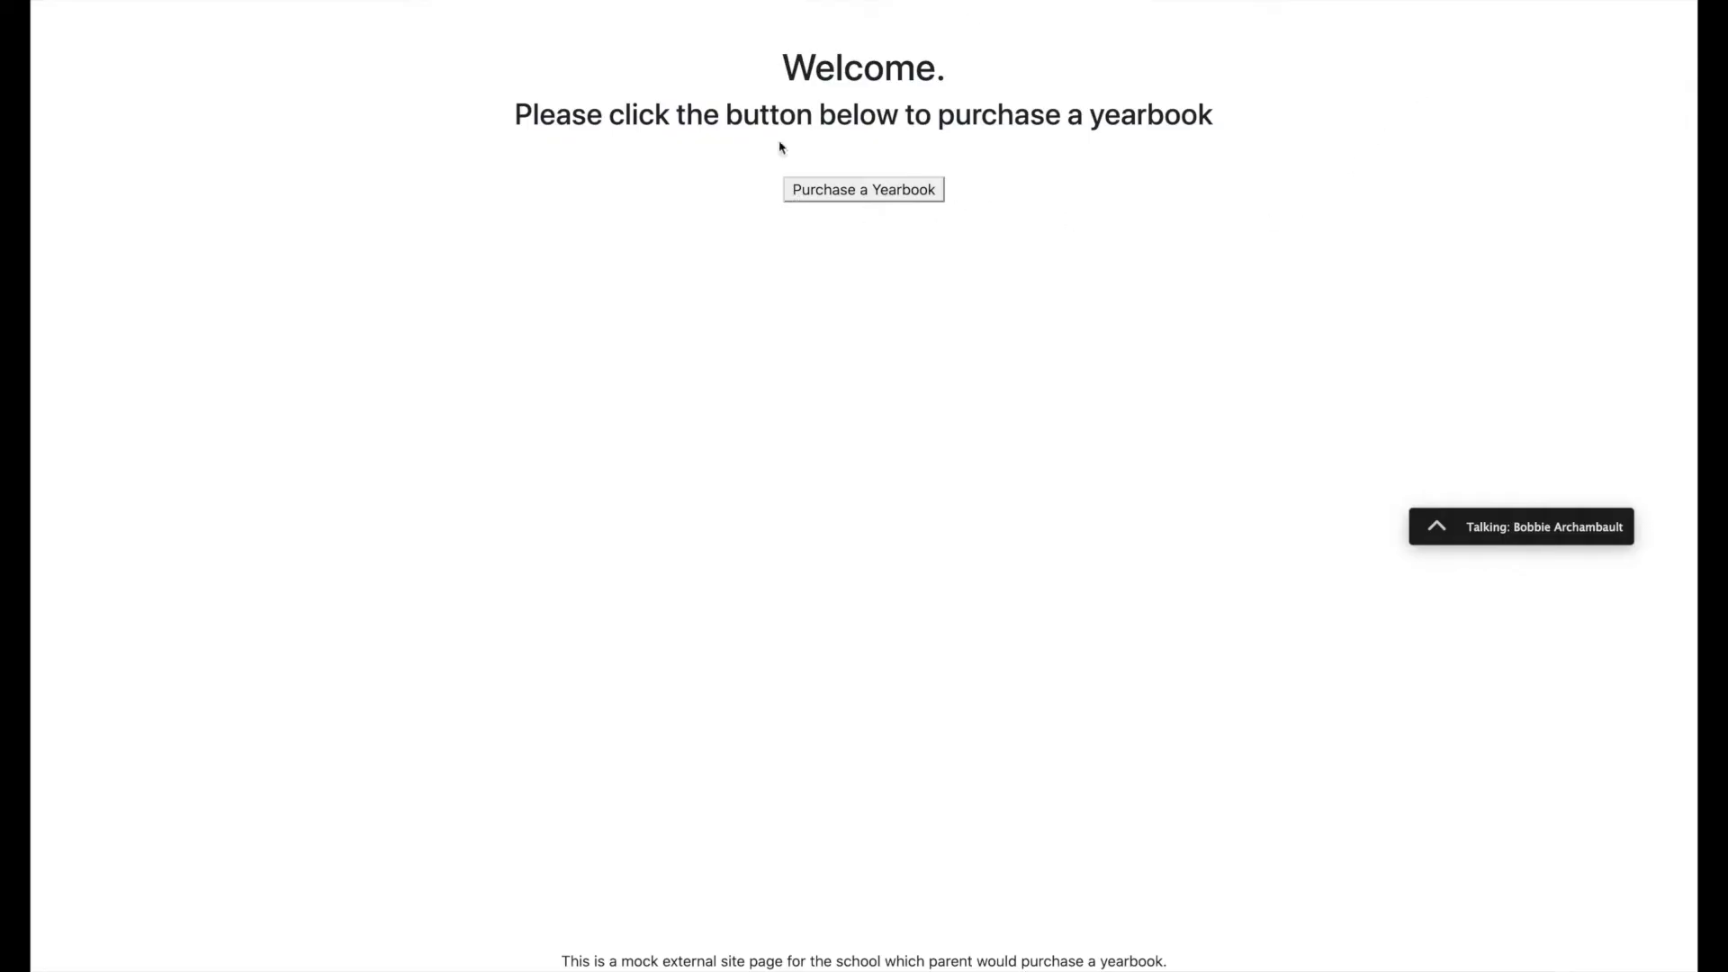
{"action": "left_click", "coordinate": [887, 193]}
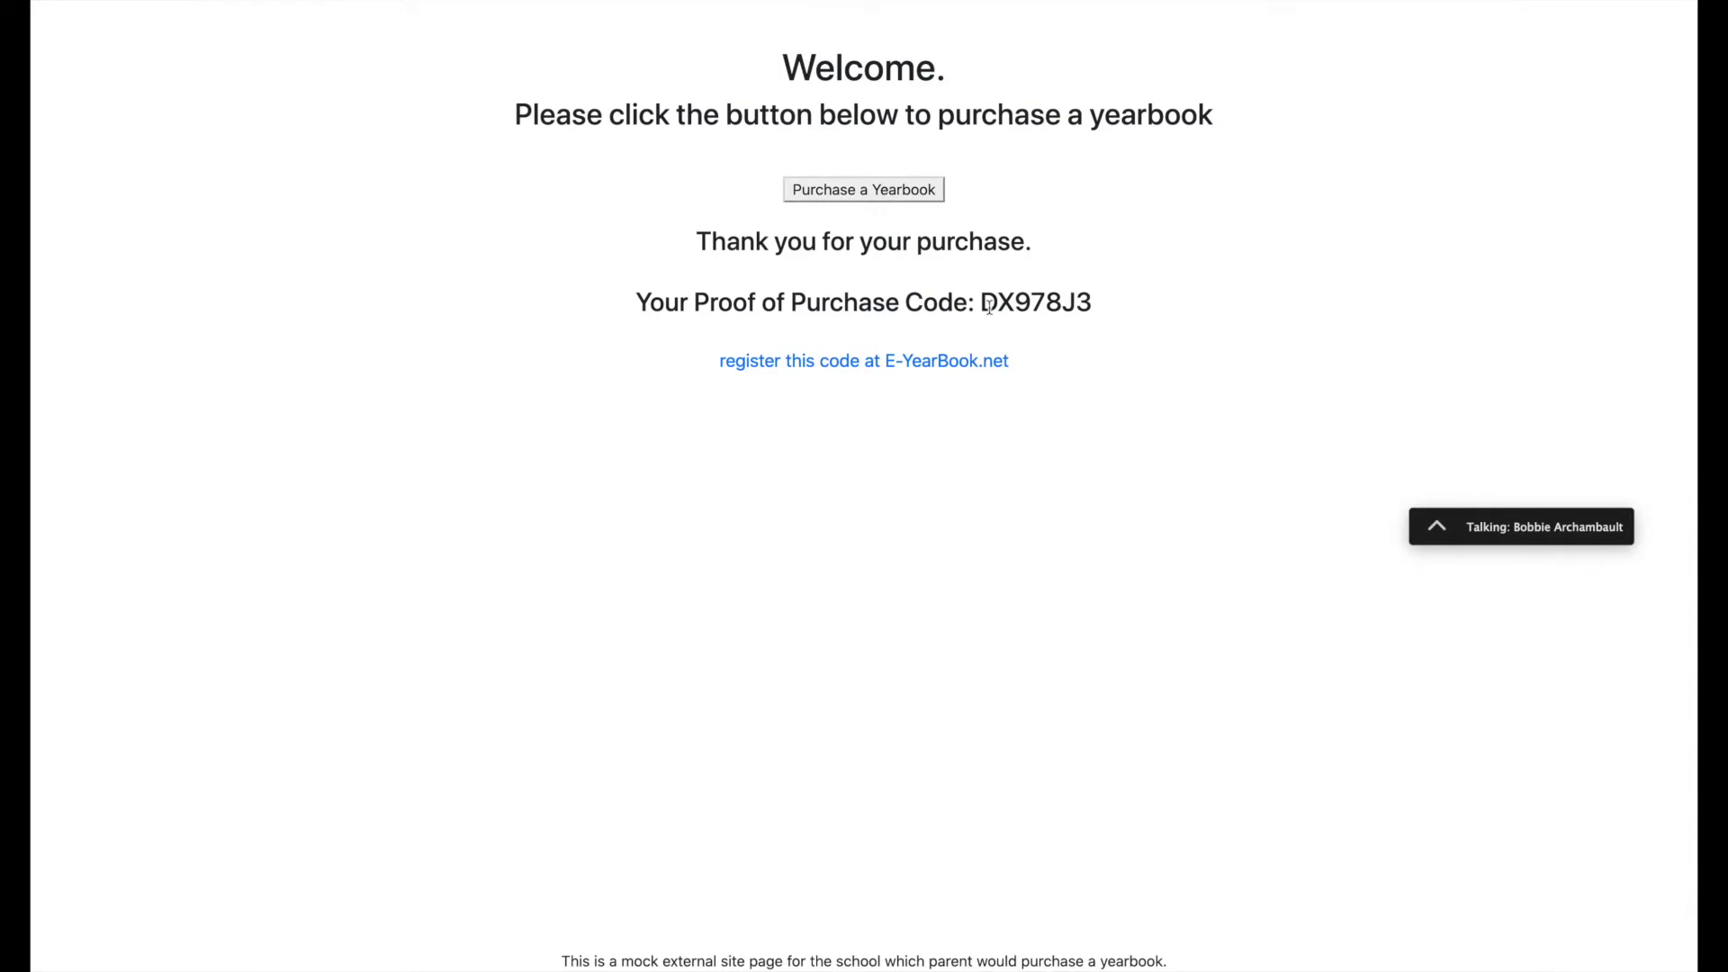
{"action": "left_click_drag", "start_coordinate": [985, 307], "coordinate": [1098, 312]}
{"action": "key", "text": "super+c"}
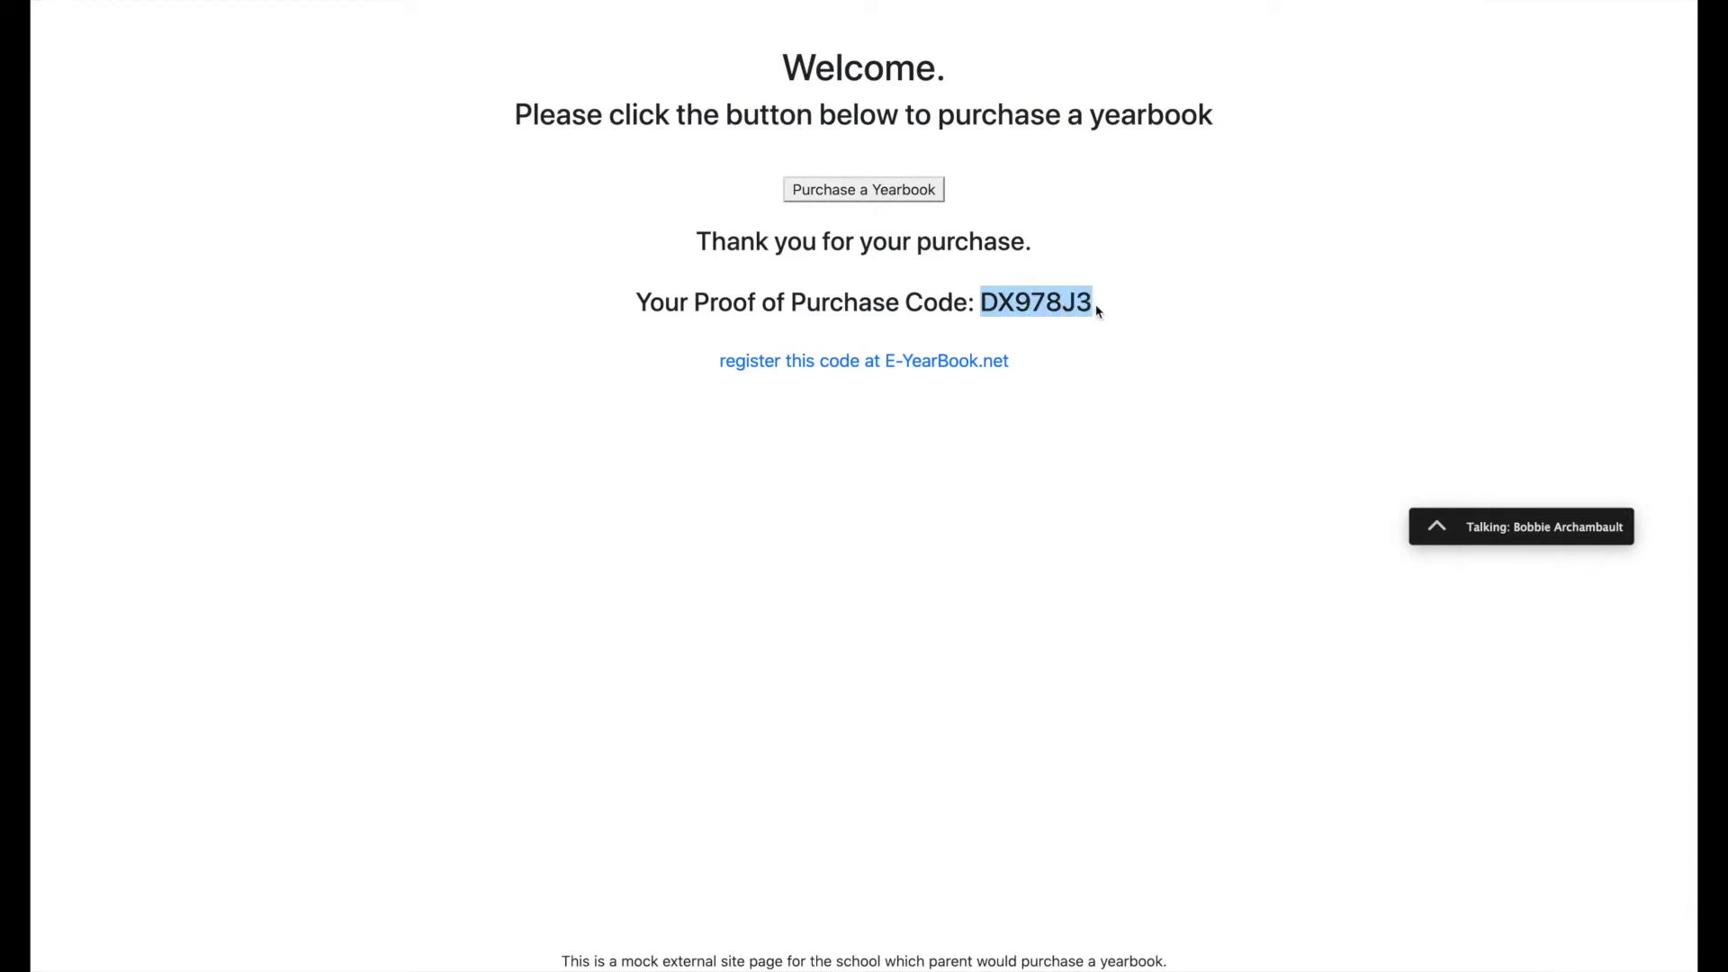
{"action": "left_click", "coordinate": [920, 363]}
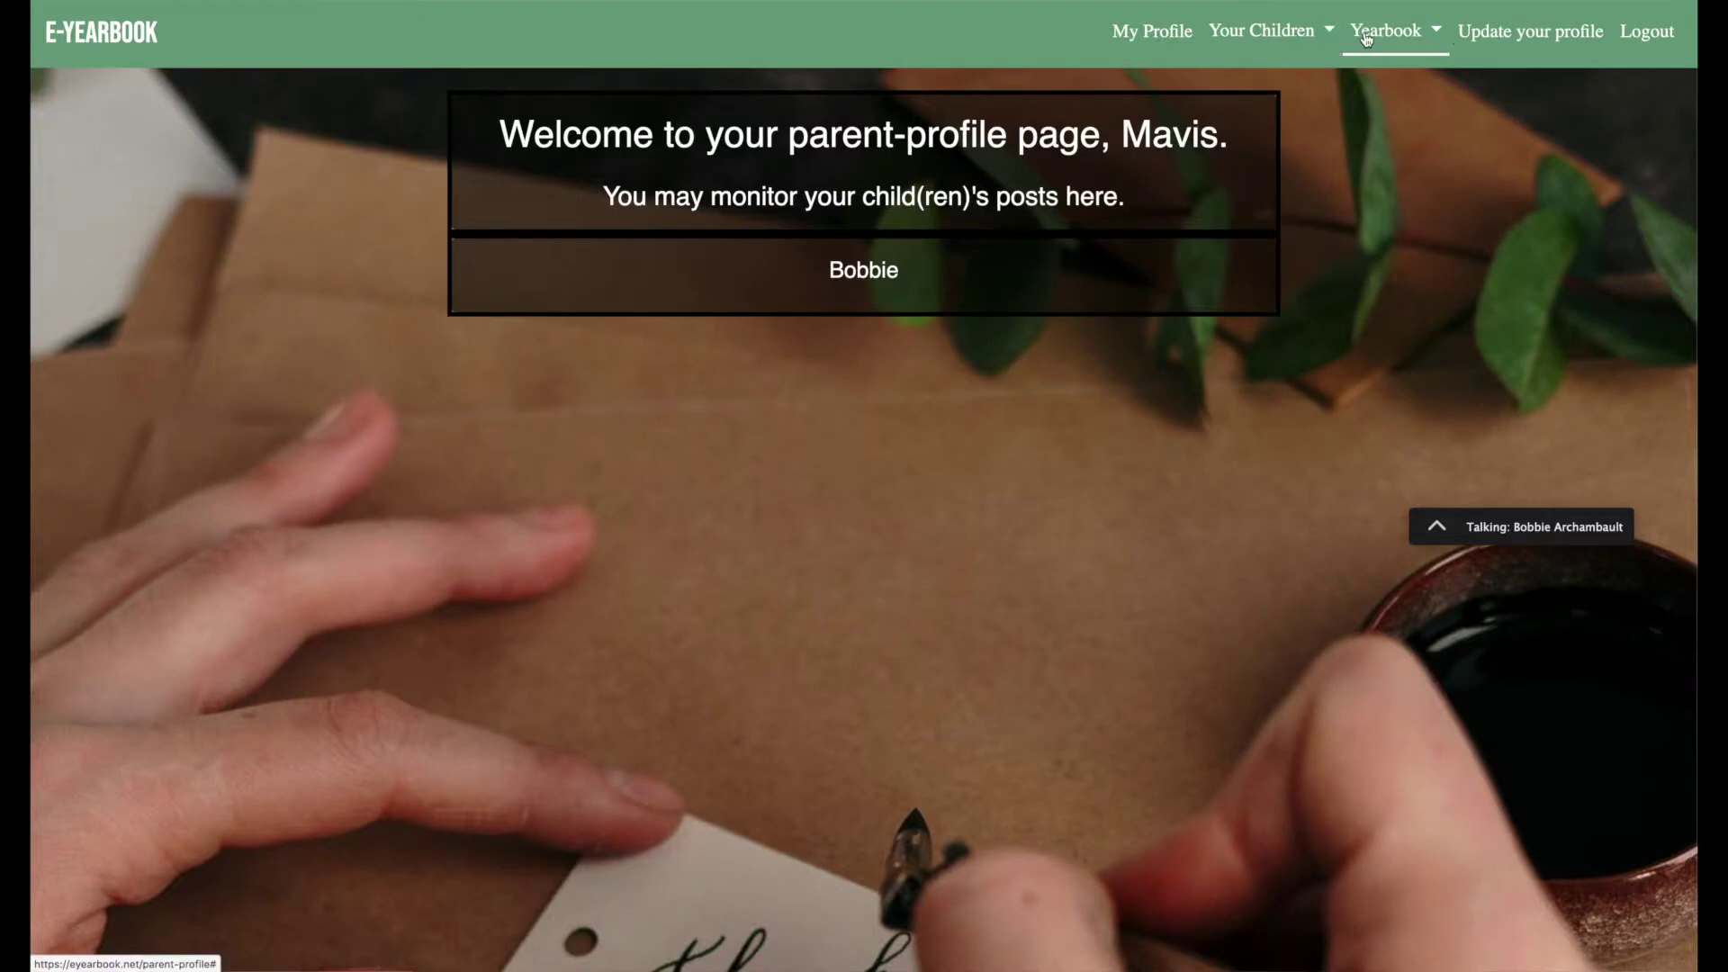
Paste the copied code into the Yearbook Purchase Code form and send it.
{"action": "left_click", "coordinate": [1373, 36]}
{"action": "left_click", "coordinate": [1385, 122]}
{"action": "left_click", "coordinate": [850, 159]}
{"action": "key", "text": "super+v"}
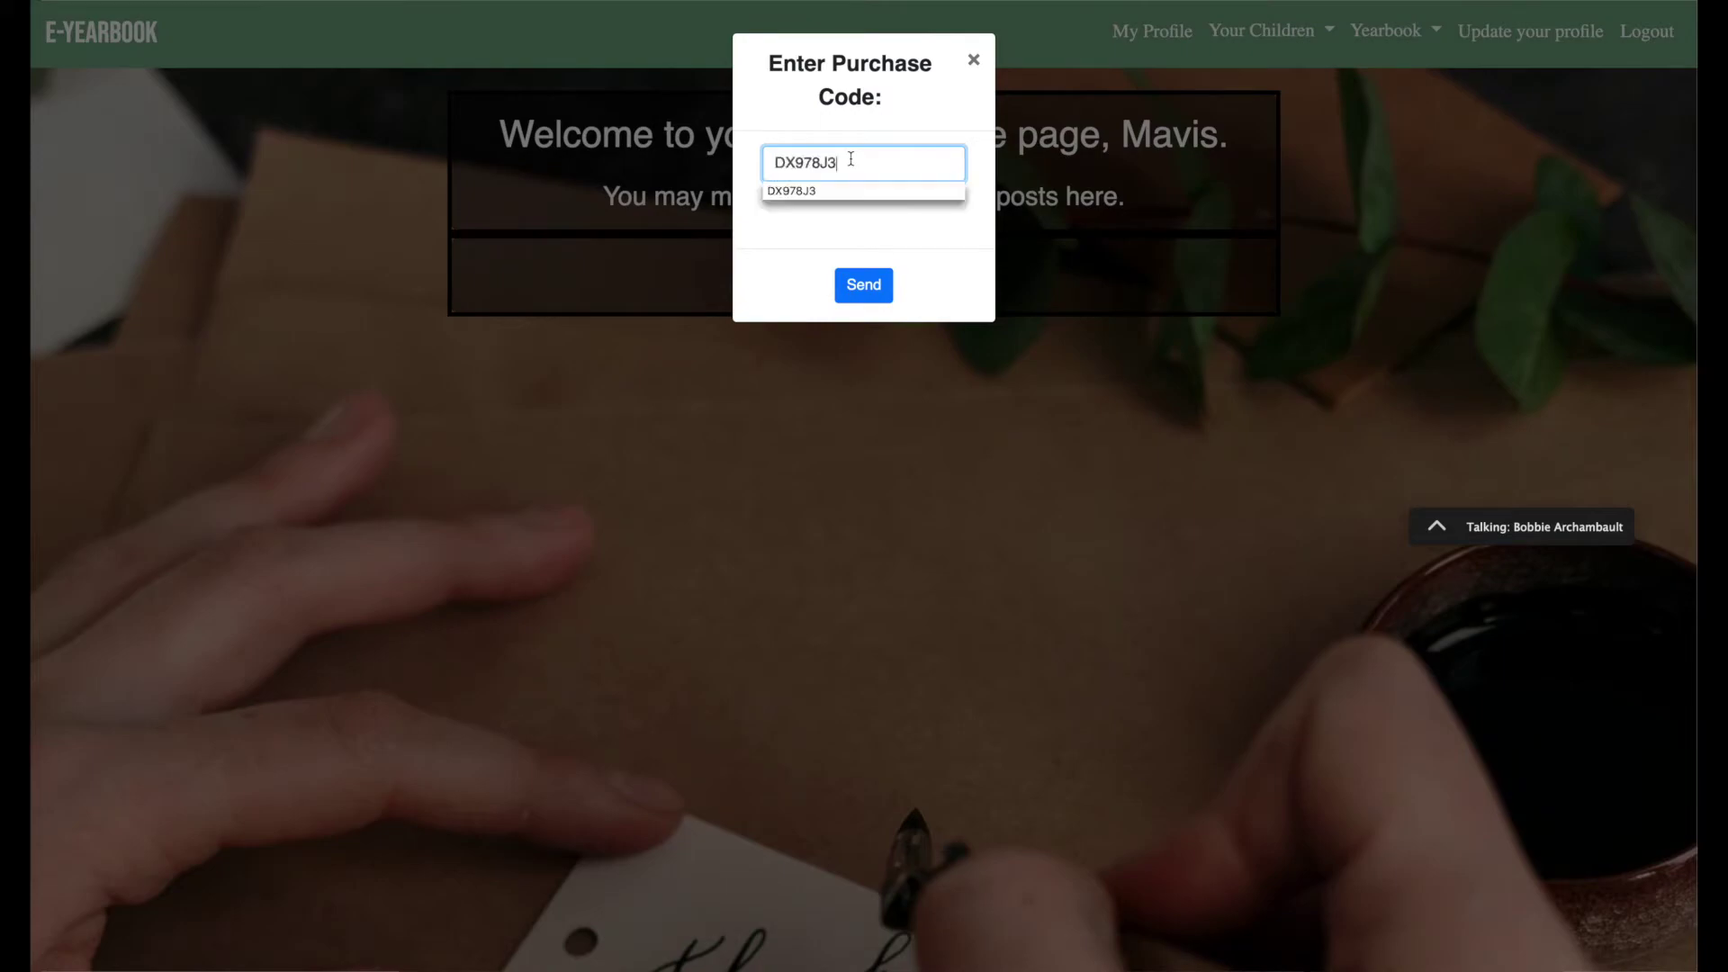
{"action": "left_click", "coordinate": [866, 281]}
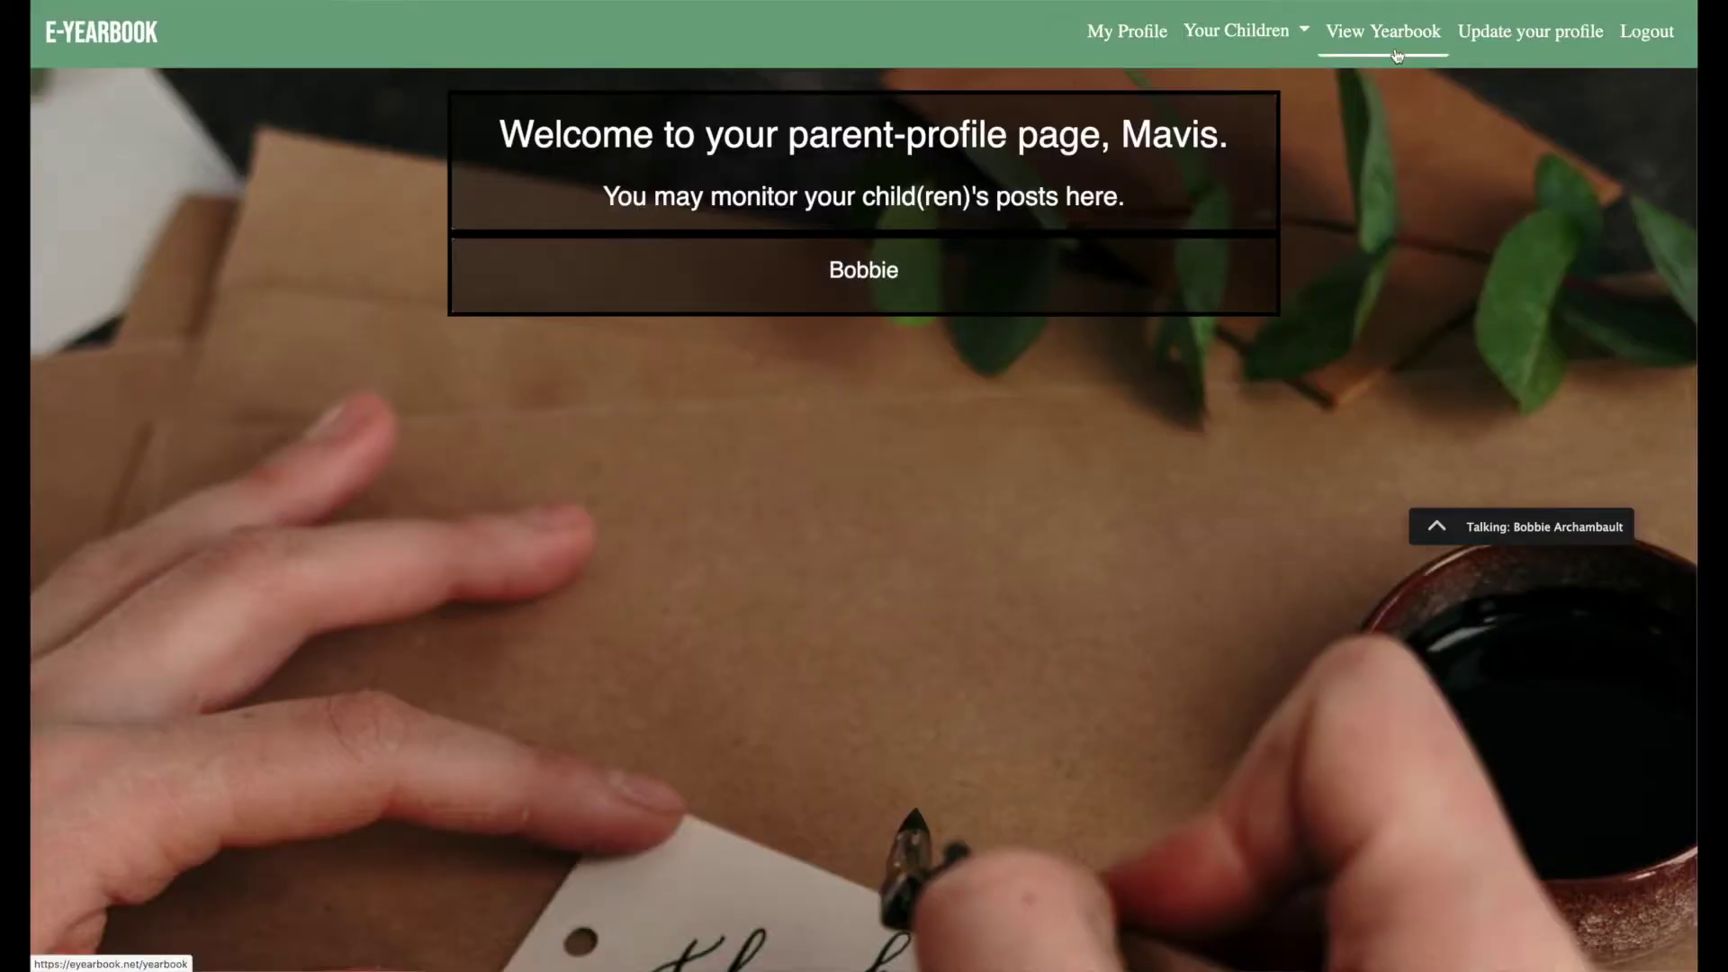
{"action": "left_click", "coordinate": [1300, 32]}
Visit the child's signature page from Your Children, then view the Class of 2020 yearbook.
{"action": "left_click", "coordinate": [1261, 90]}
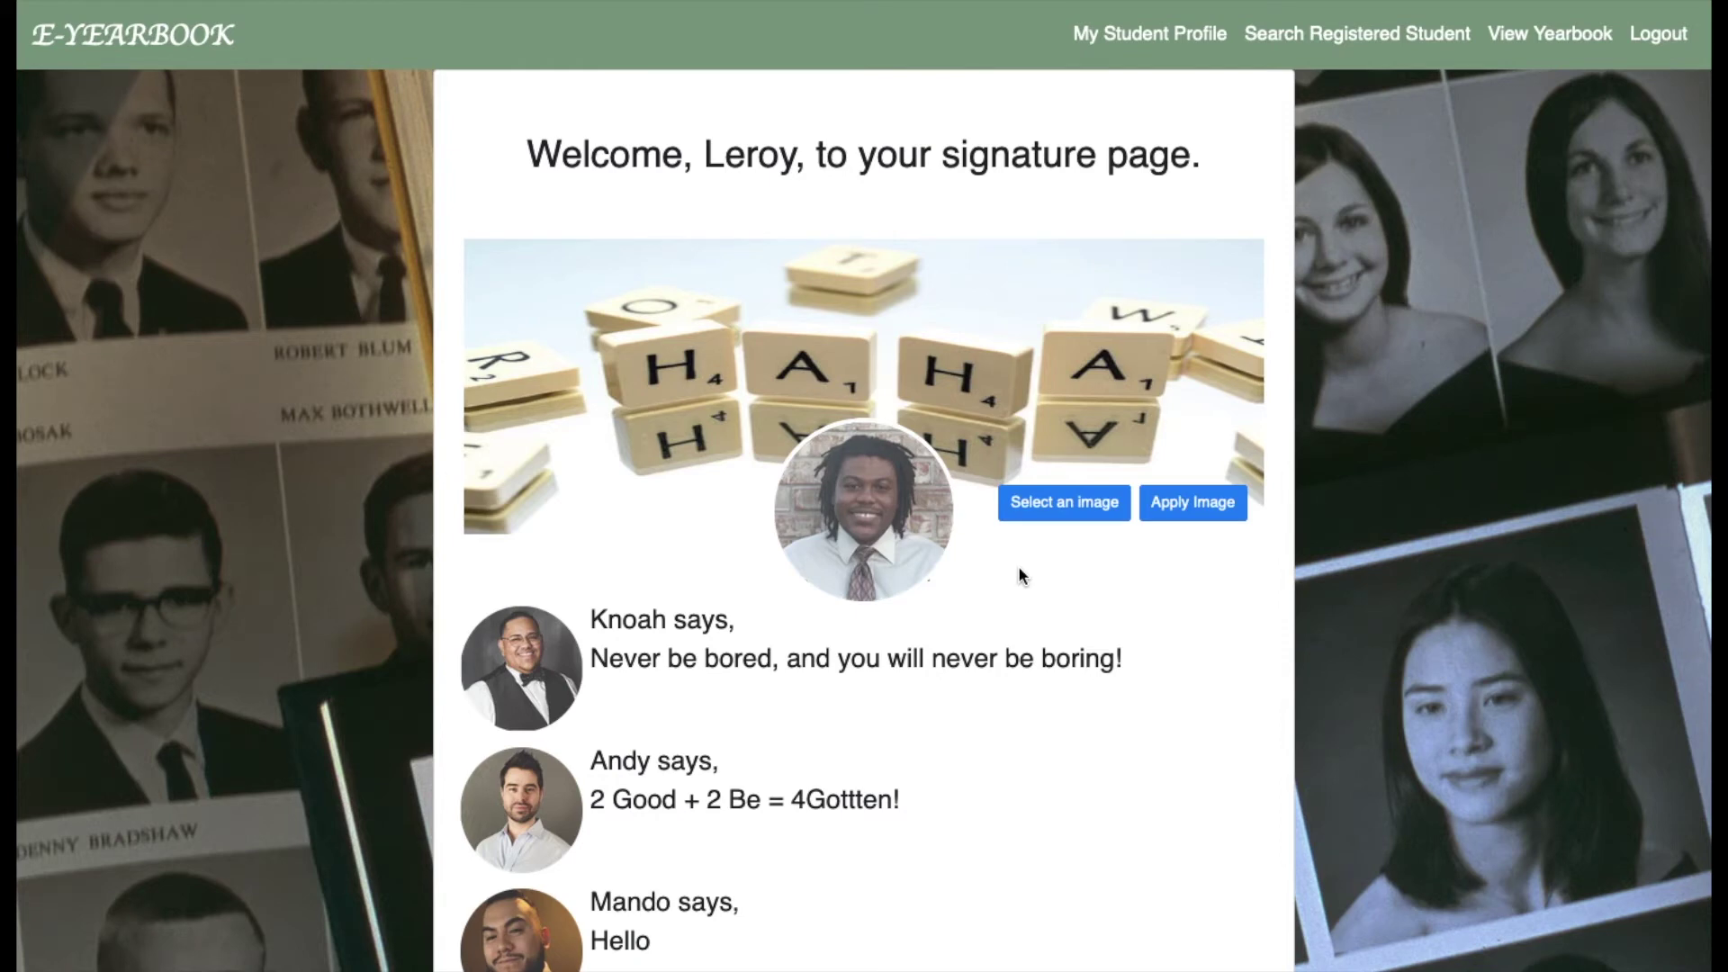
{"action": "left_click", "coordinate": [1537, 41]}
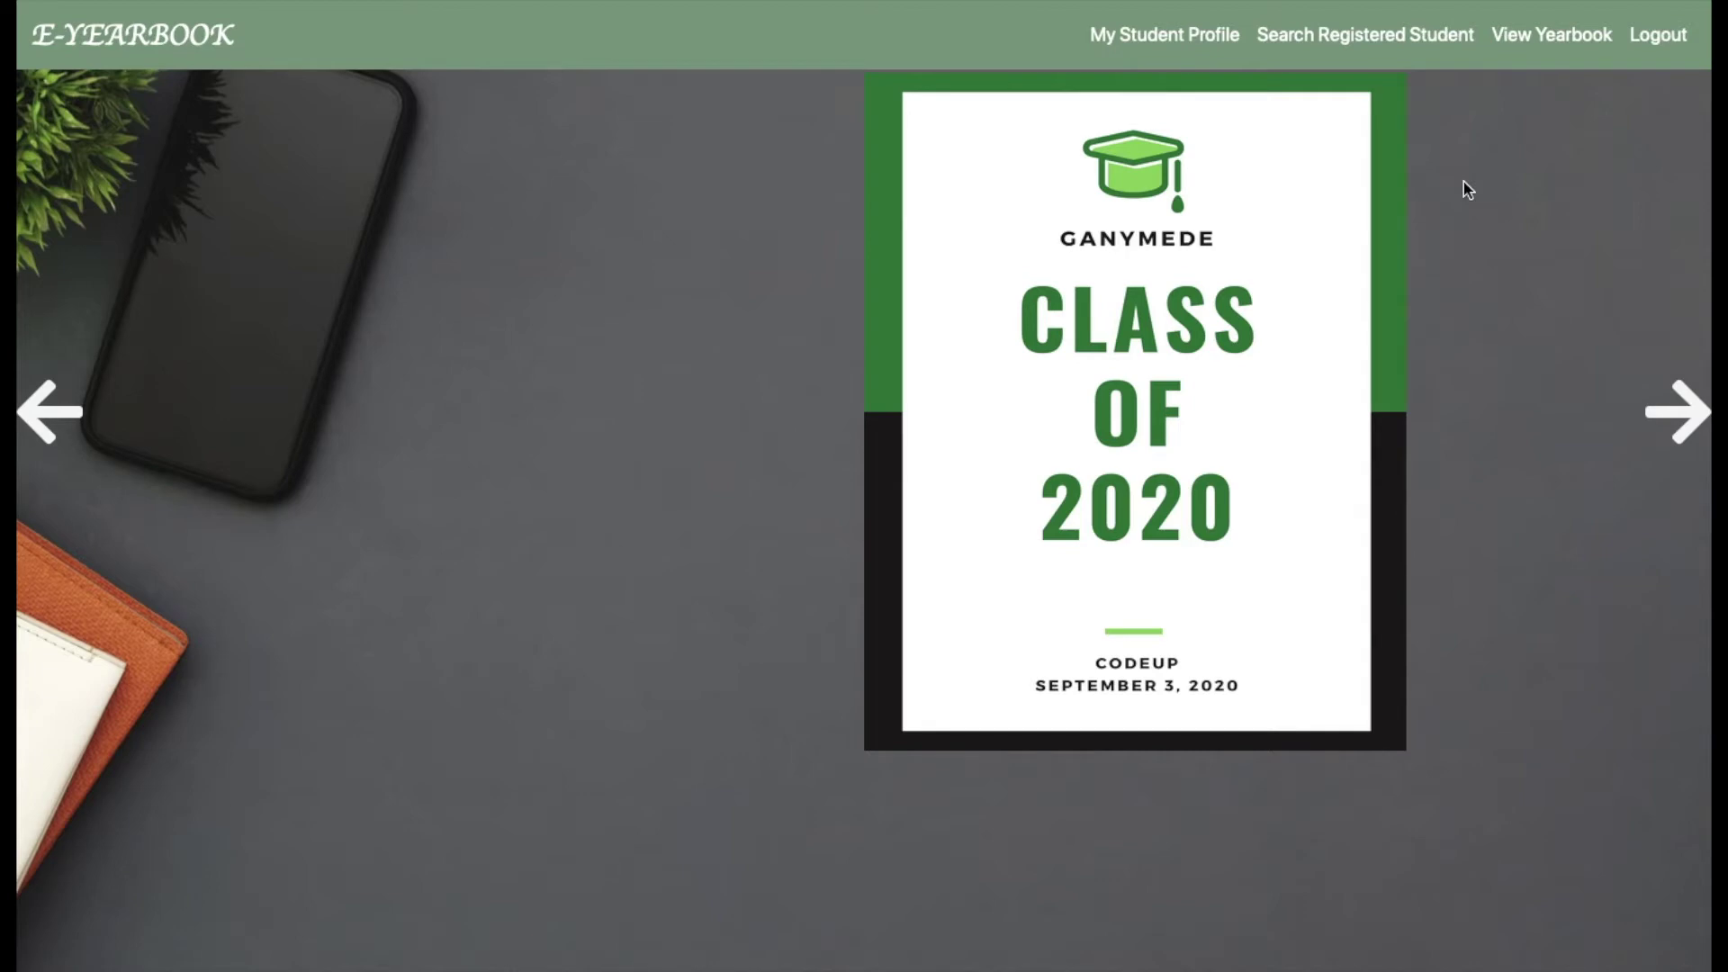
Flip through the yearbook pages and turn back to the SPORTS and SOCIALIZING spread.
{"action": "key", "text": "Right"}
{"action": "key", "text": "Right"}
{"action": "key", "text": "Right"}
{"action": "key", "text": "Left"}
{"action": "key", "text": "Right"}
{"action": "key", "text": "Left"}
{"action": "key", "text": "Right"}
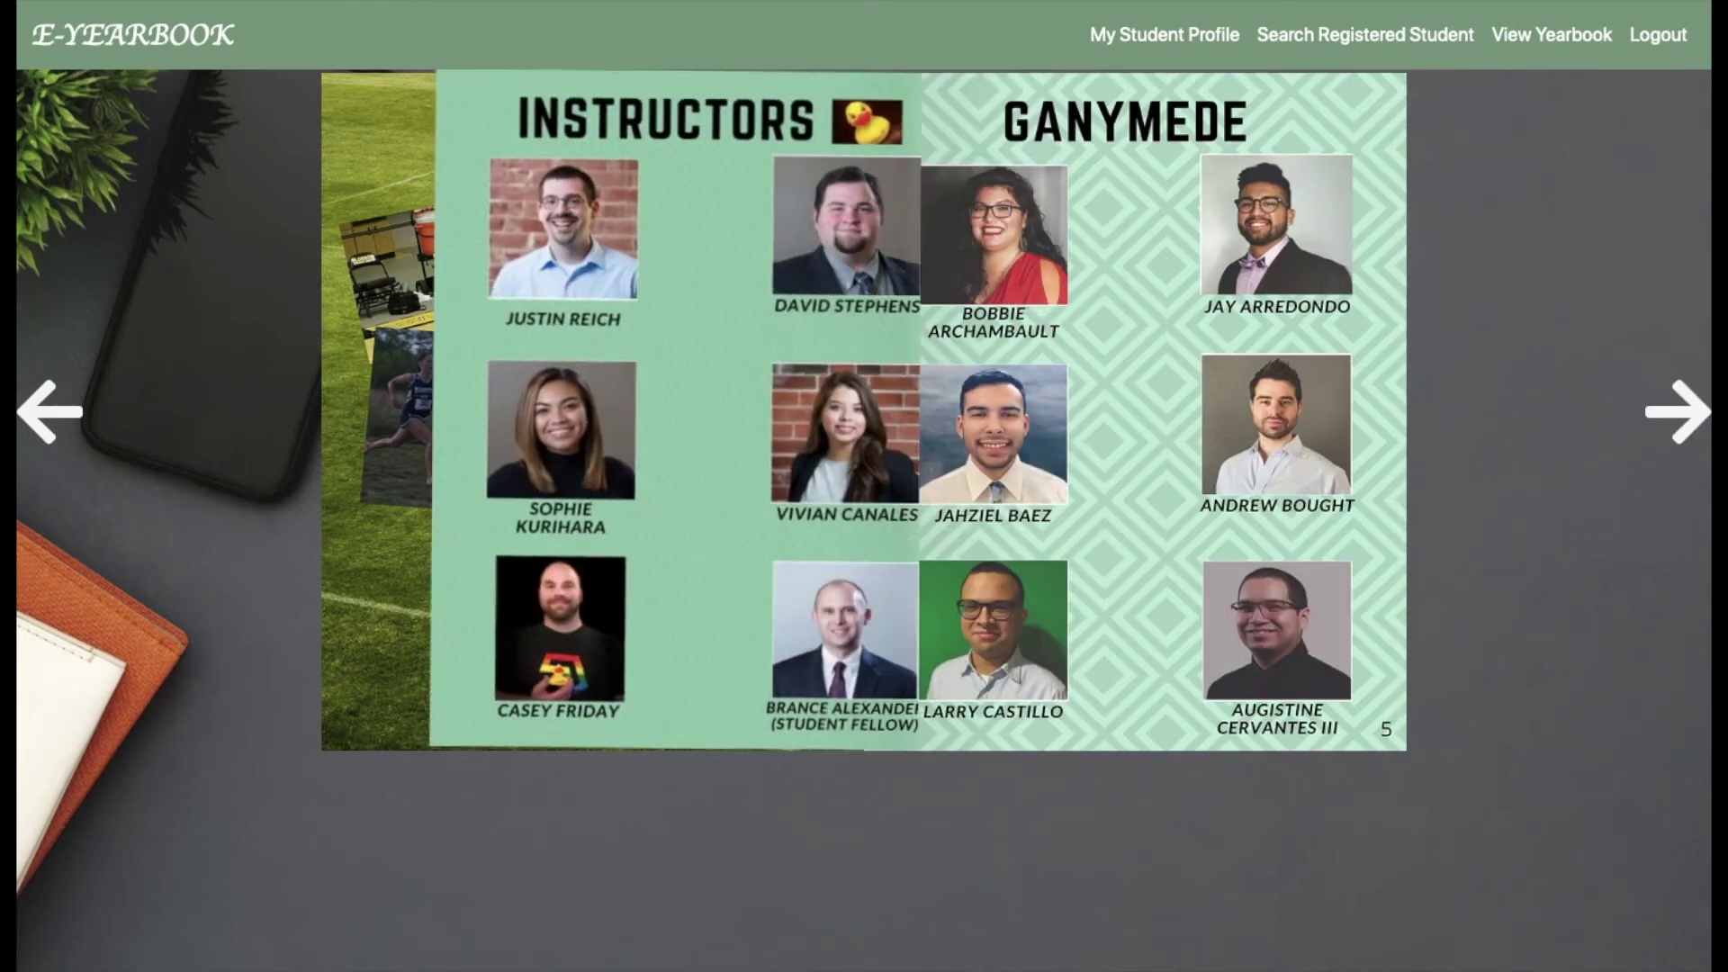
{"action": "left_click", "coordinate": [1686, 412]}
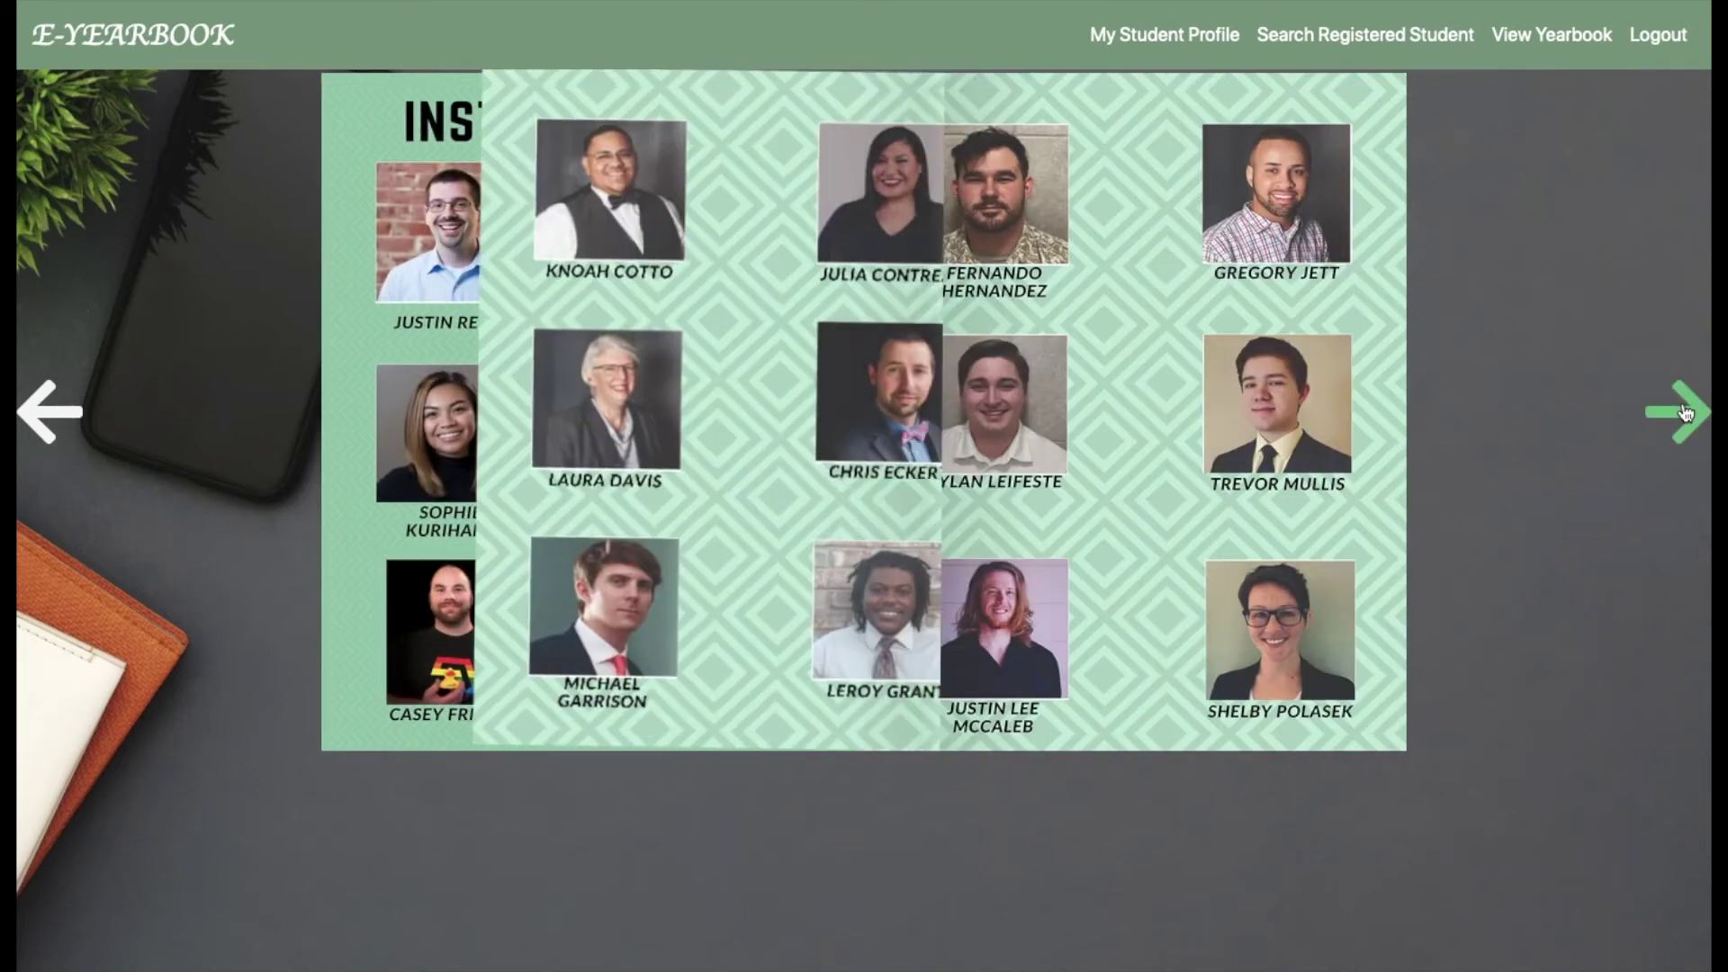
{"action": "left_click", "coordinate": [47, 412]}
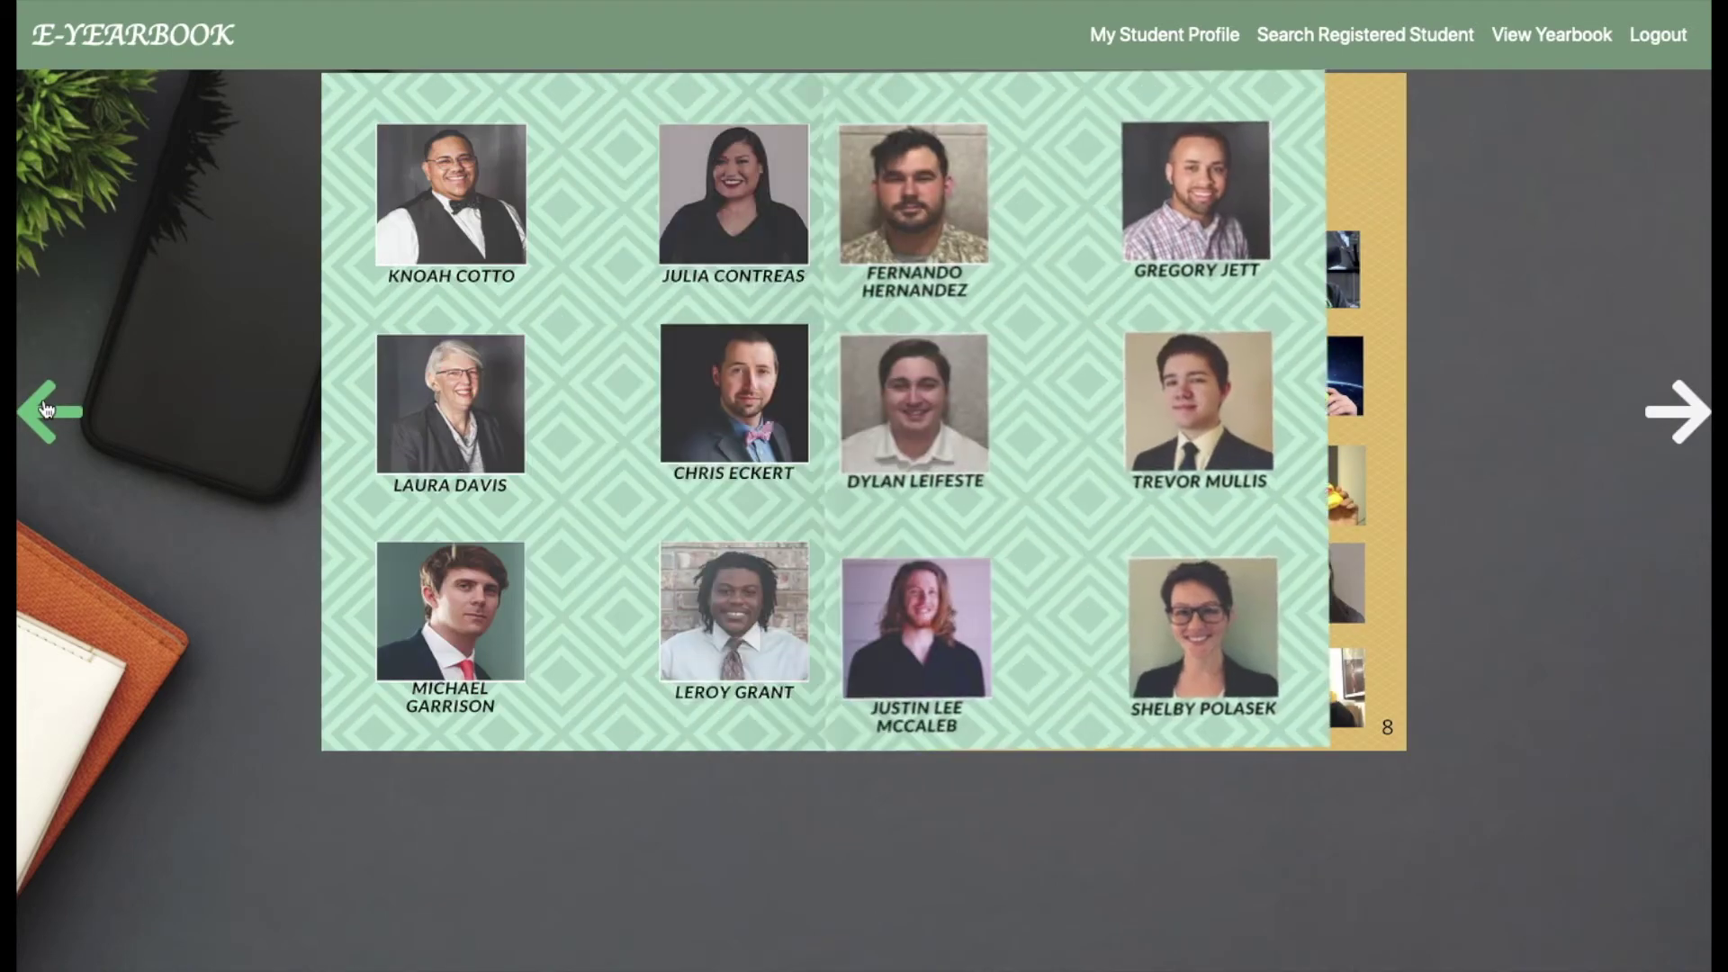
{"action": "left_click_drag", "start_coordinate": [345, 96], "coordinate": [732, 104]}
{"action": "left_click_drag", "start_coordinate": [952, 135], "coordinate": [1446, 45]}
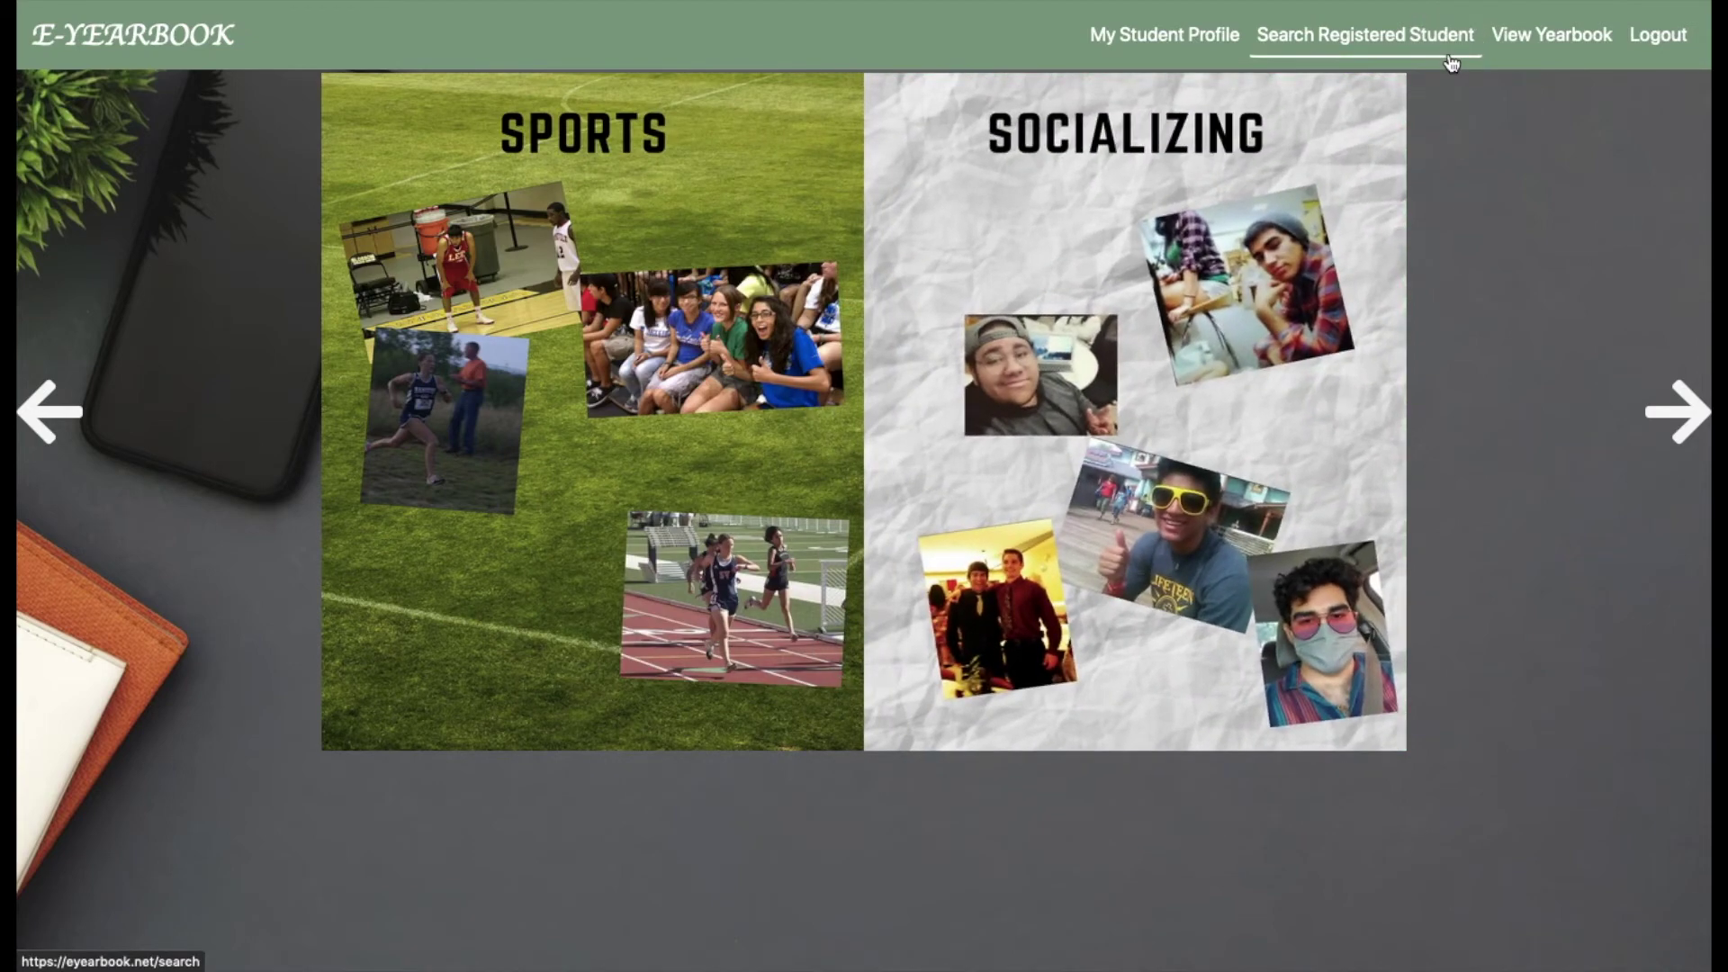
Search registered students by the classmate's surname and open their friend page.
{"action": "left_click", "coordinate": [1337, 36]}
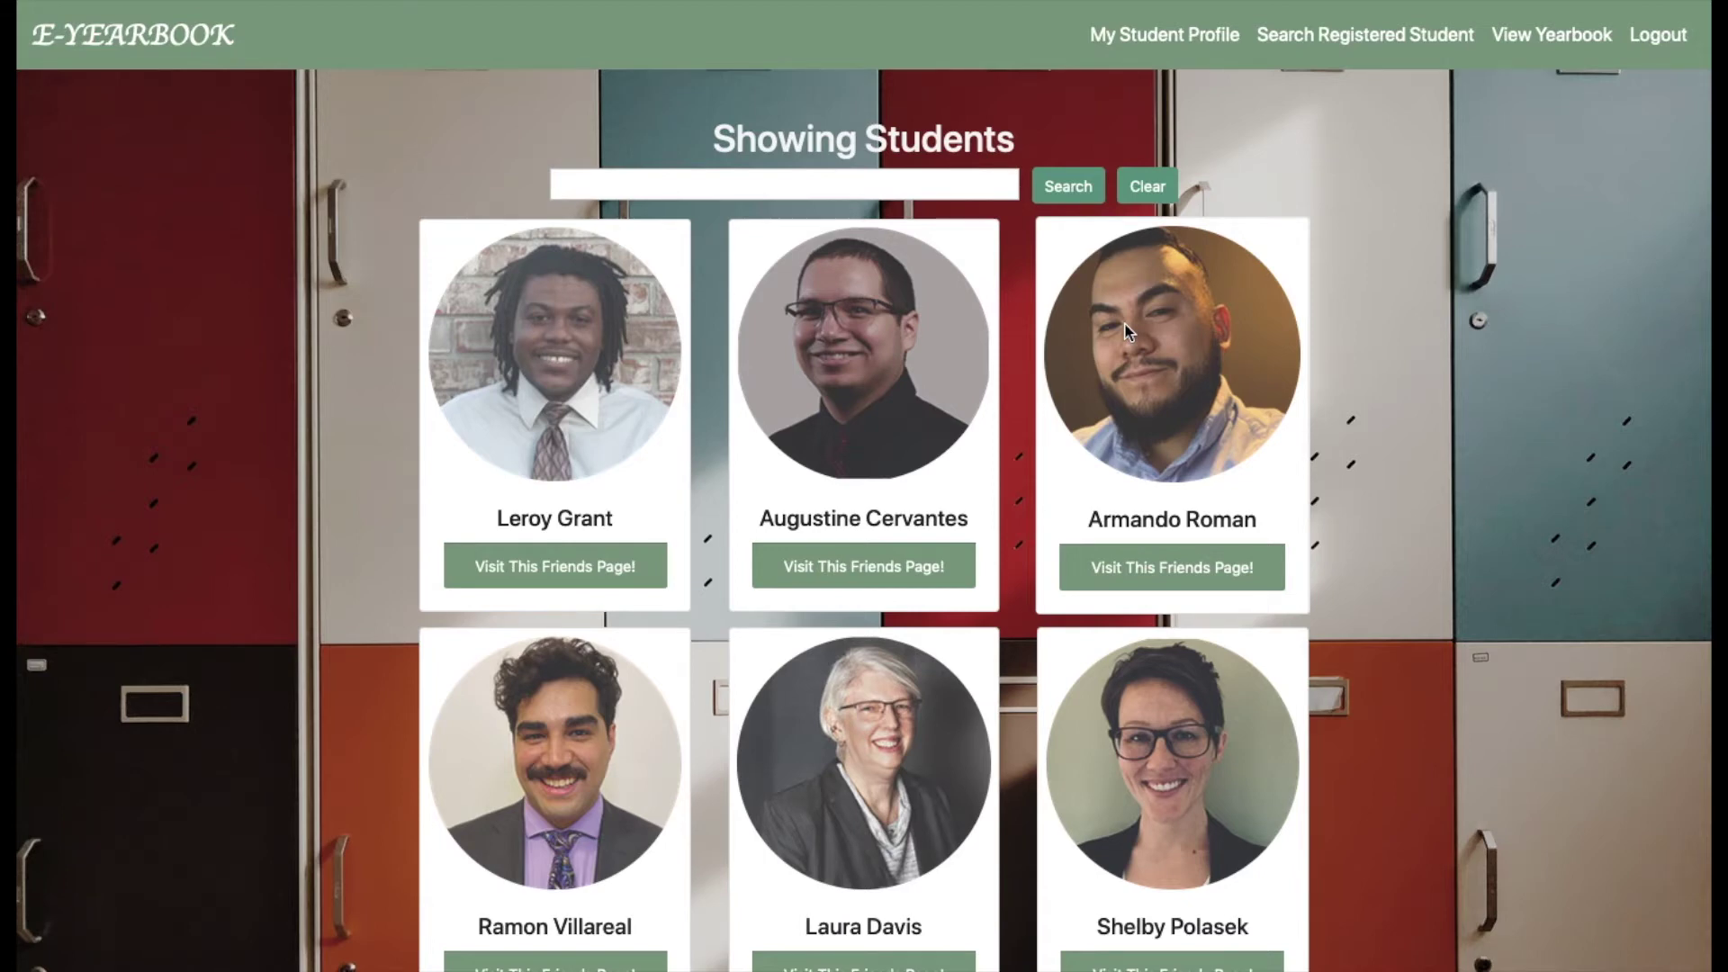
{"action": "left_click", "coordinate": [956, 191]}
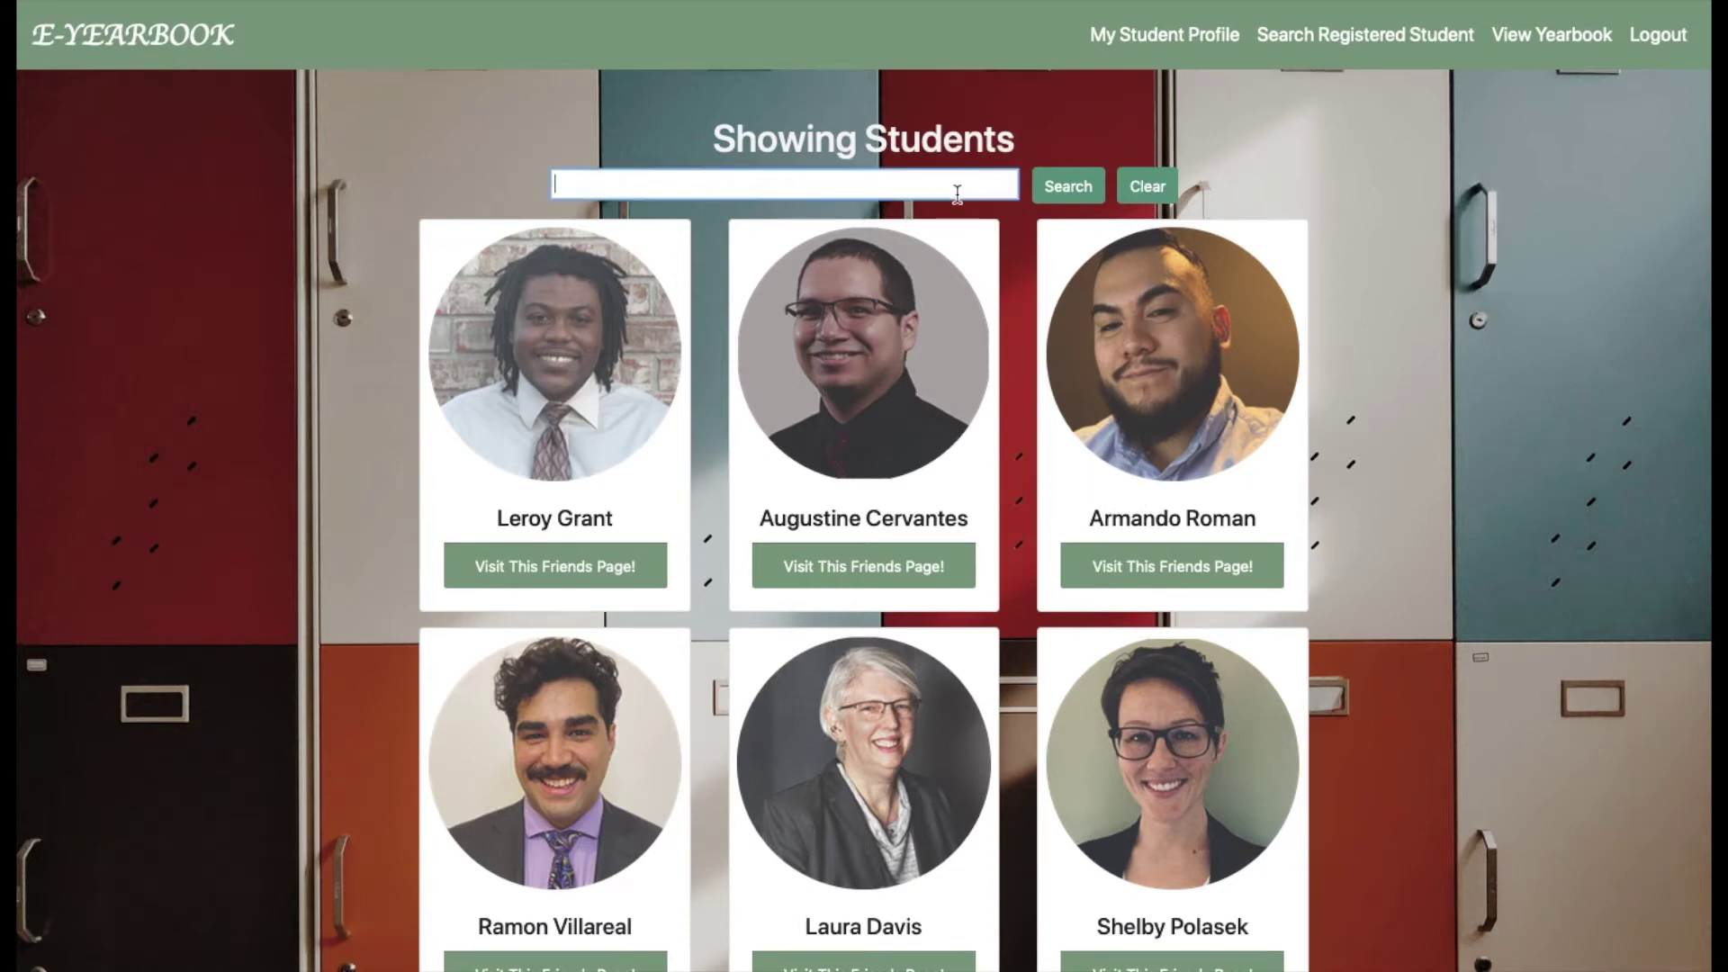
{"action": "type", "text": "rom"}
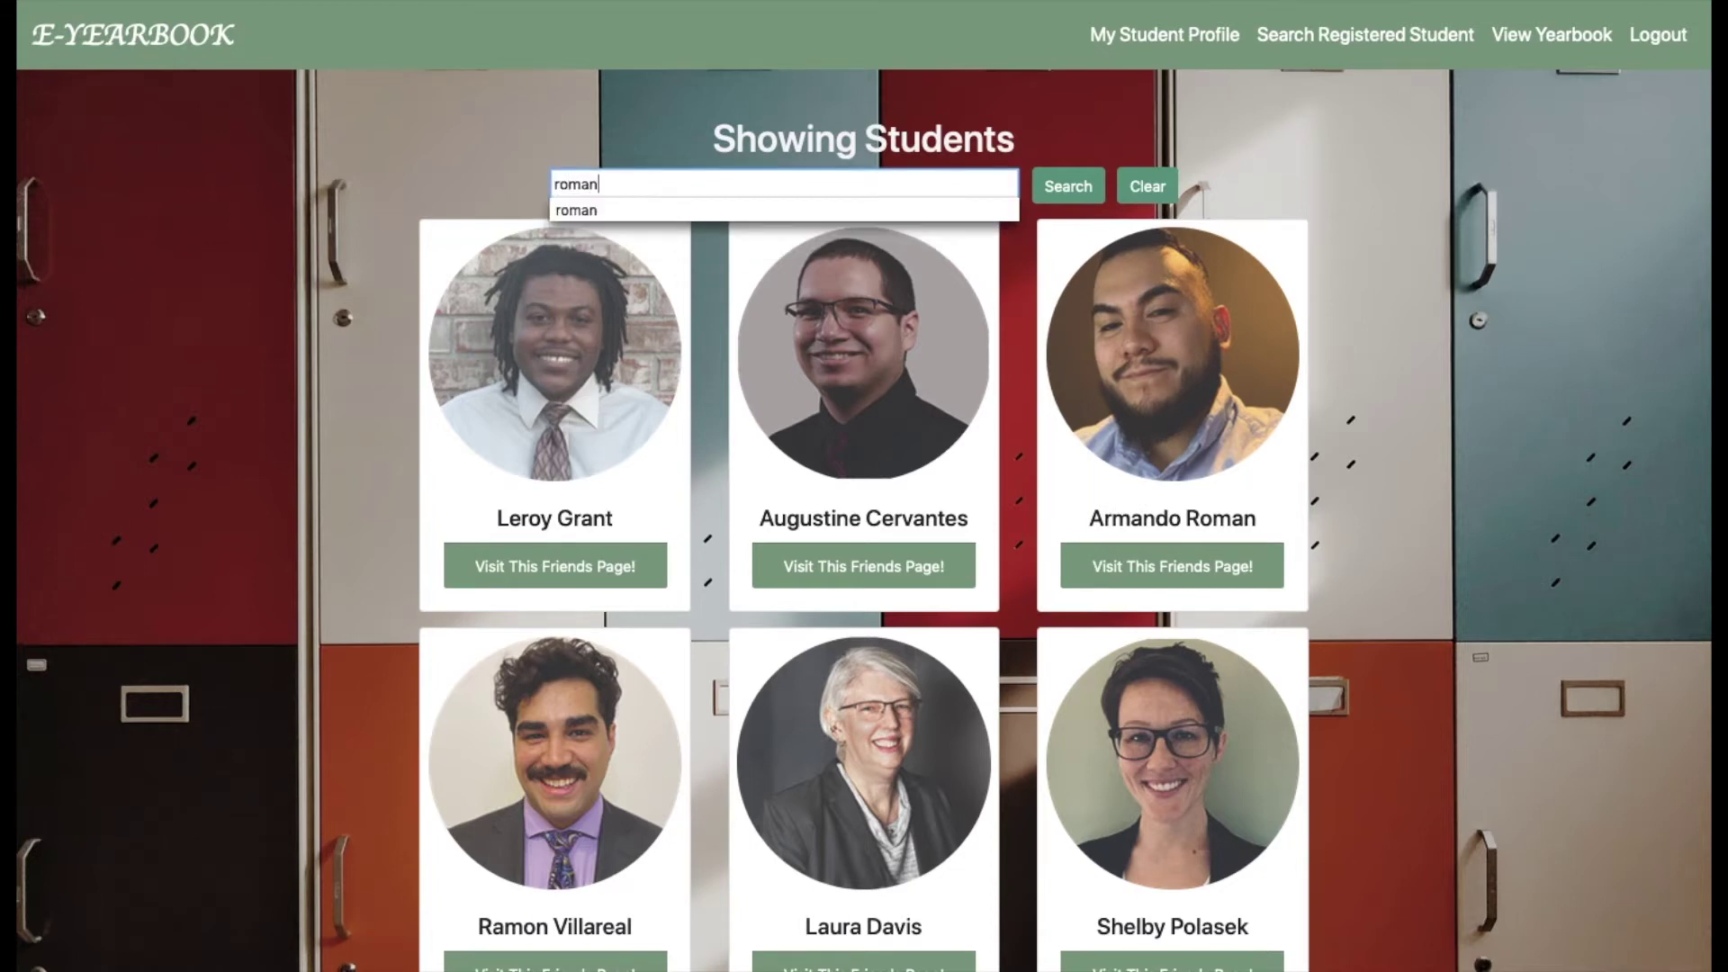
{"action": "type", "text": "an"}
{"action": "key", "text": "Return"}
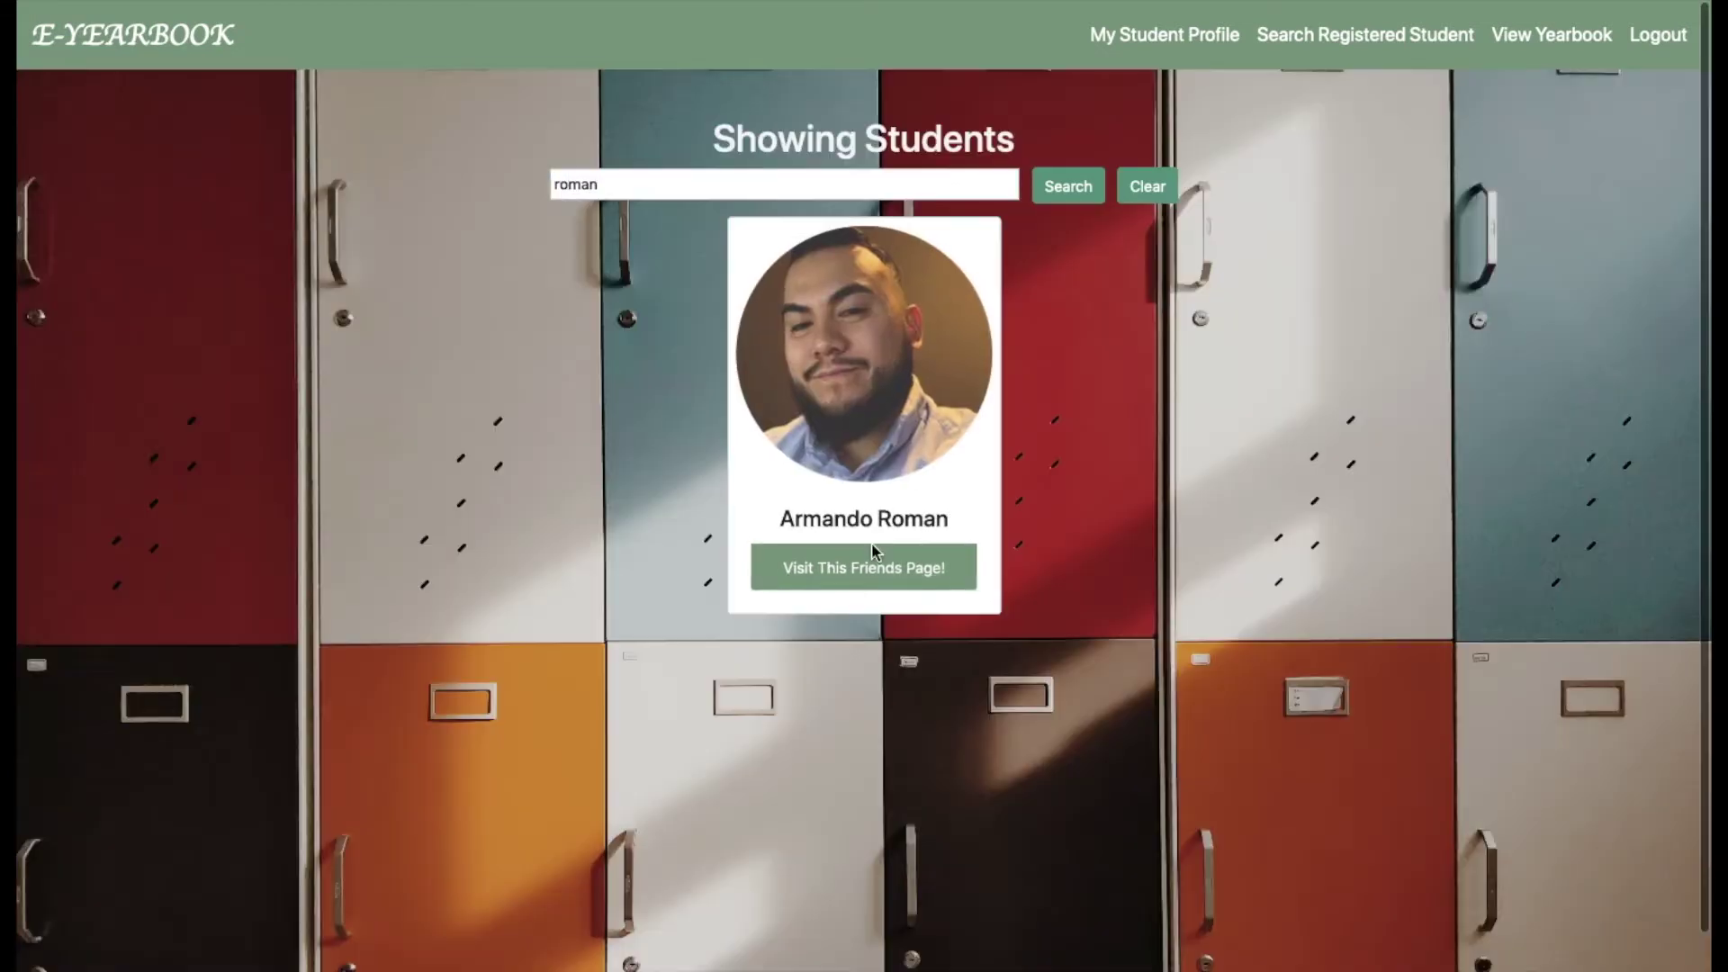
{"action": "left_click", "coordinate": [865, 573]}
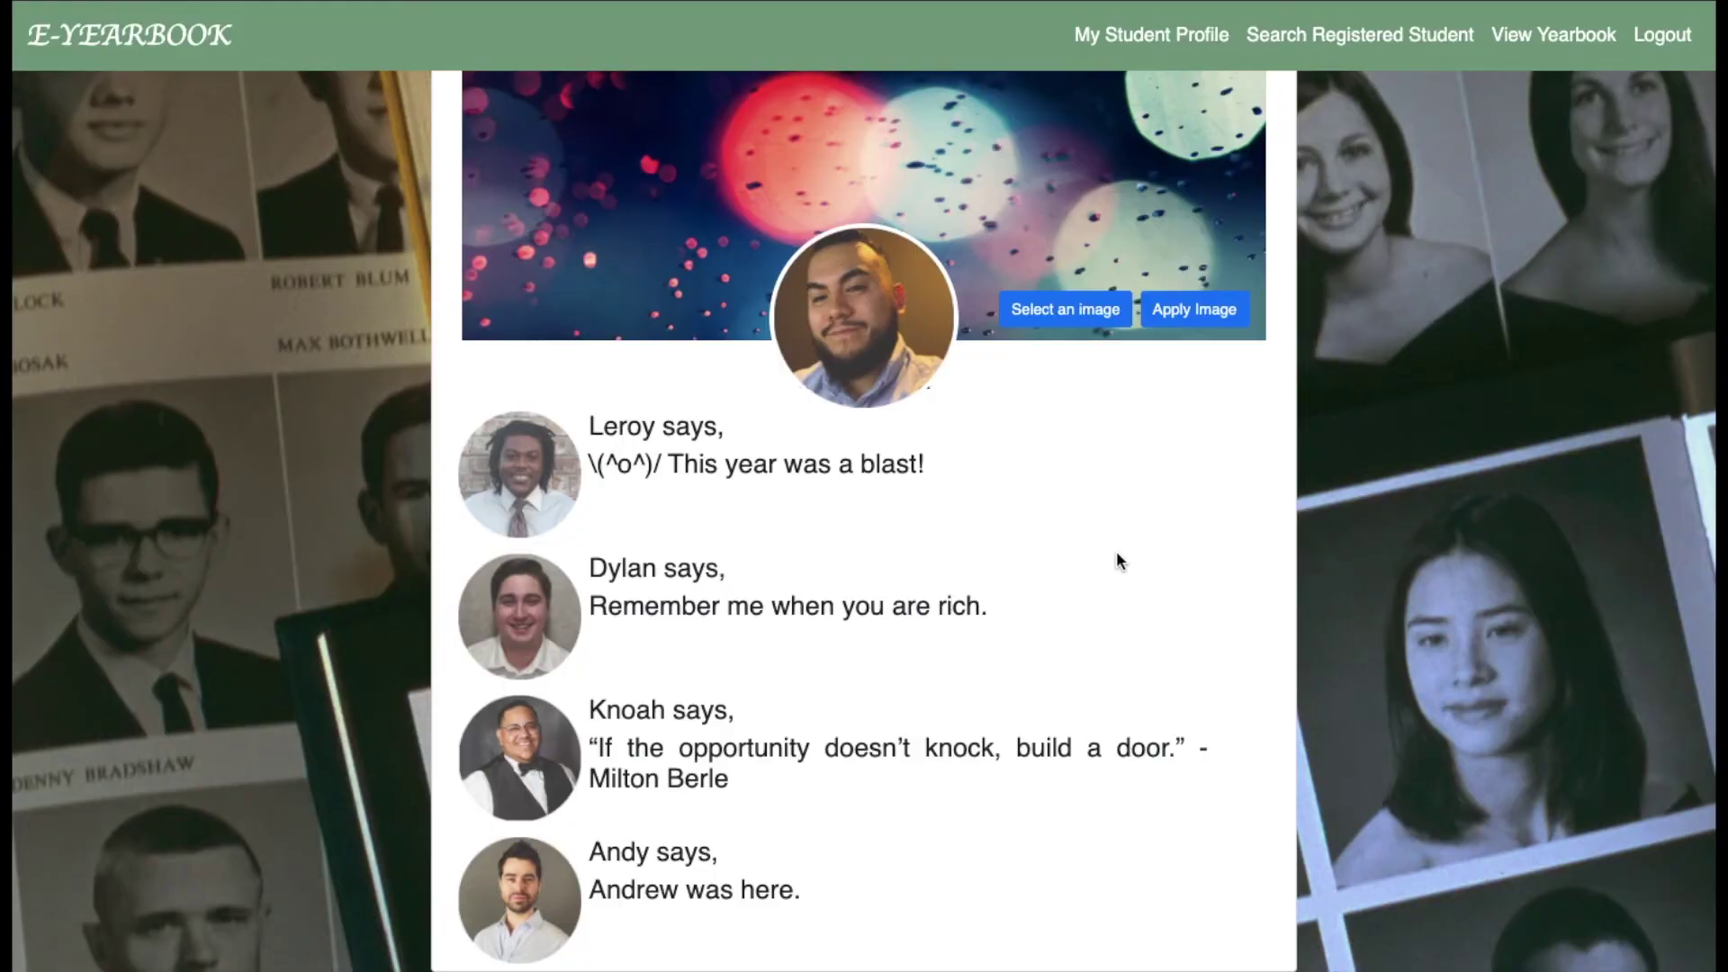
{"action": "scroll", "coordinate": [1115, 553], "scroll_direction": "up", "scroll_amount": 3}
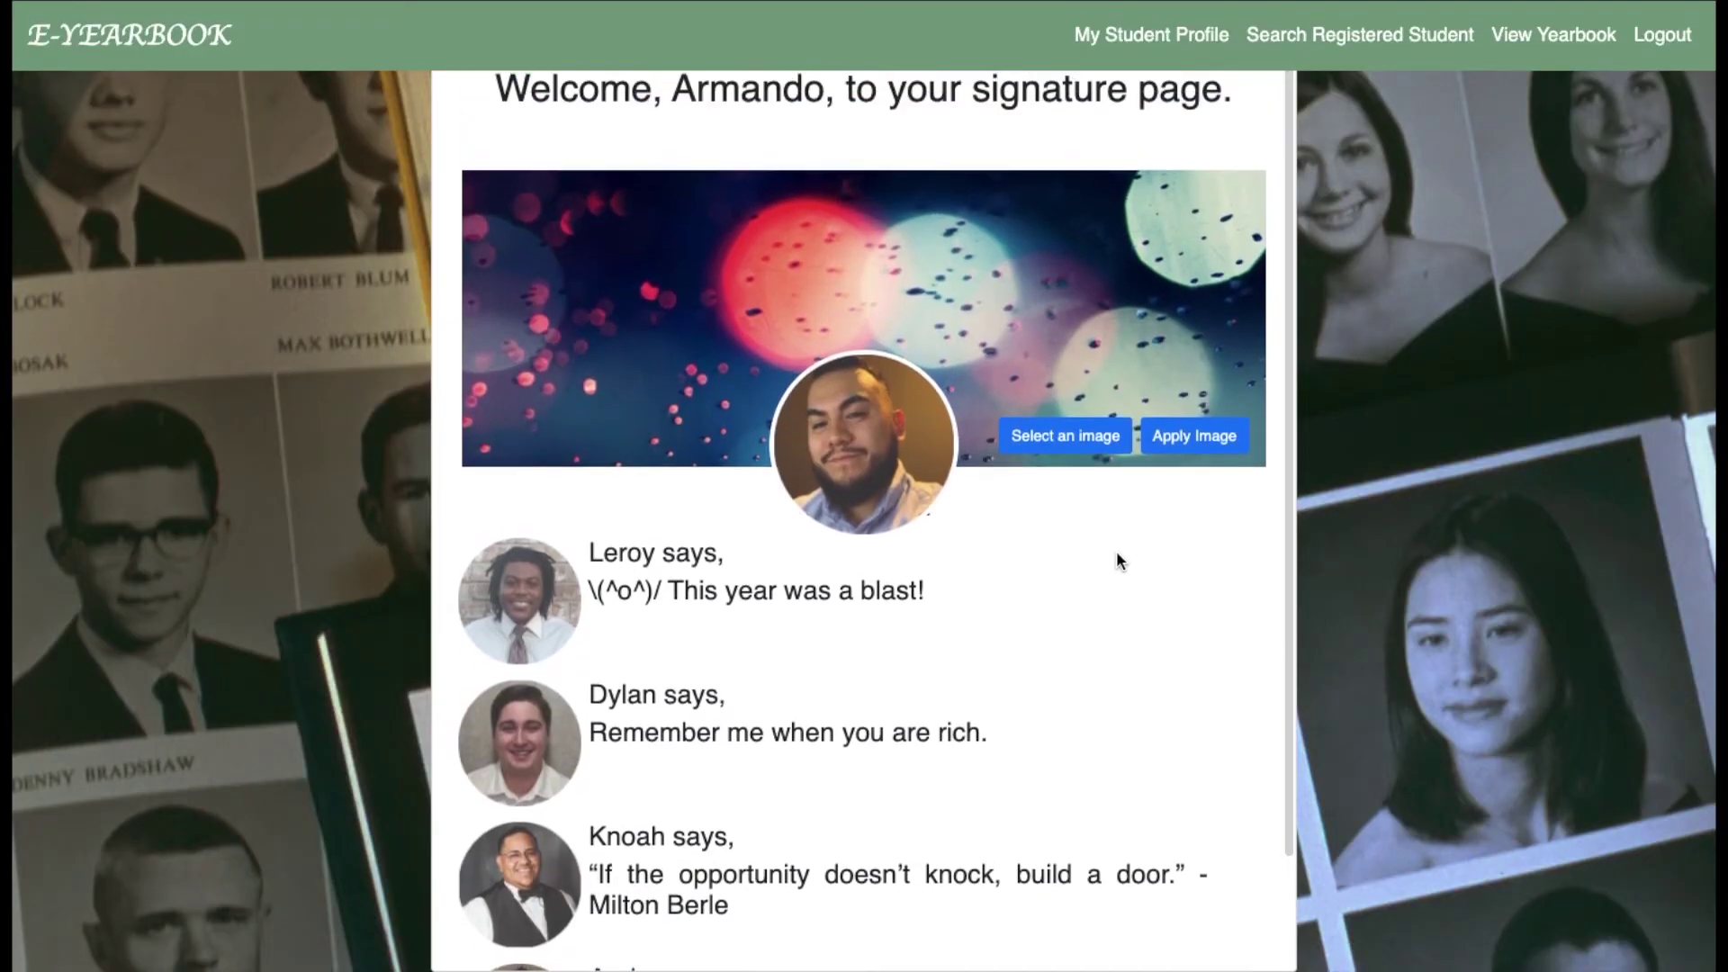
{"action": "scroll", "coordinate": [1116, 553], "scroll_direction": "down", "scroll_amount": 1}
{"action": "scroll", "coordinate": [1116, 552], "scroll_direction": "down", "scroll_amount": 2}
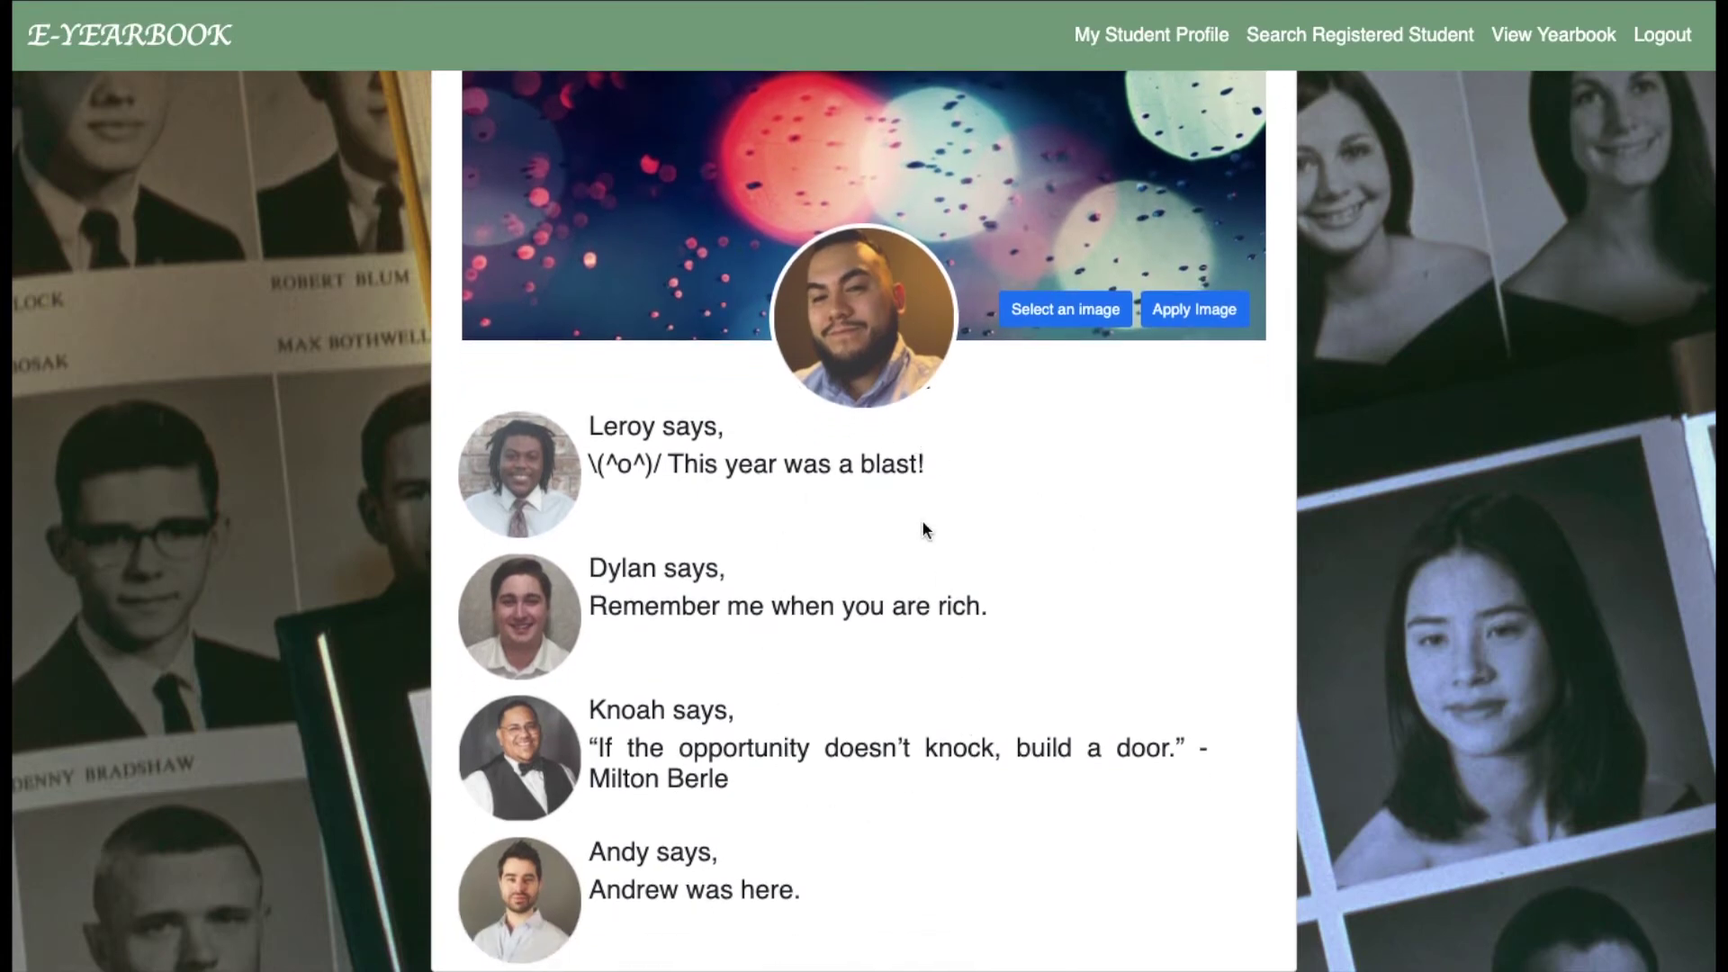
{"action": "scroll", "coordinate": [922, 524], "scroll_direction": "up", "scroll_amount": 3}
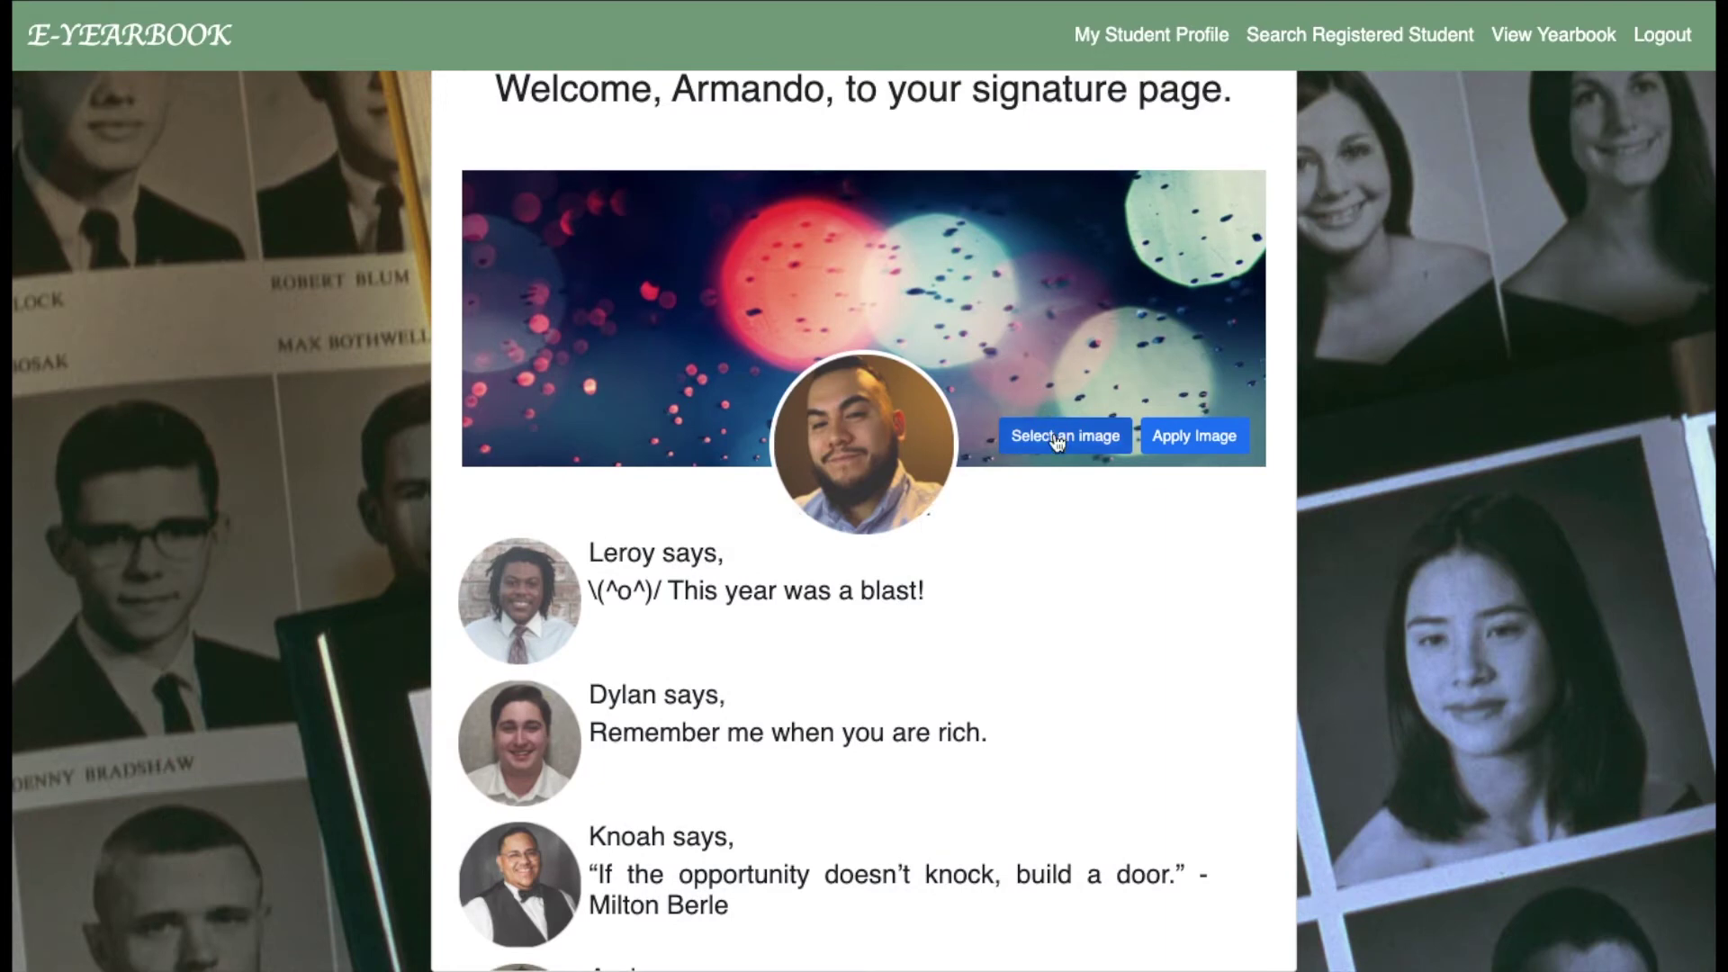
{"action": "left_click", "coordinate": [1058, 440]}
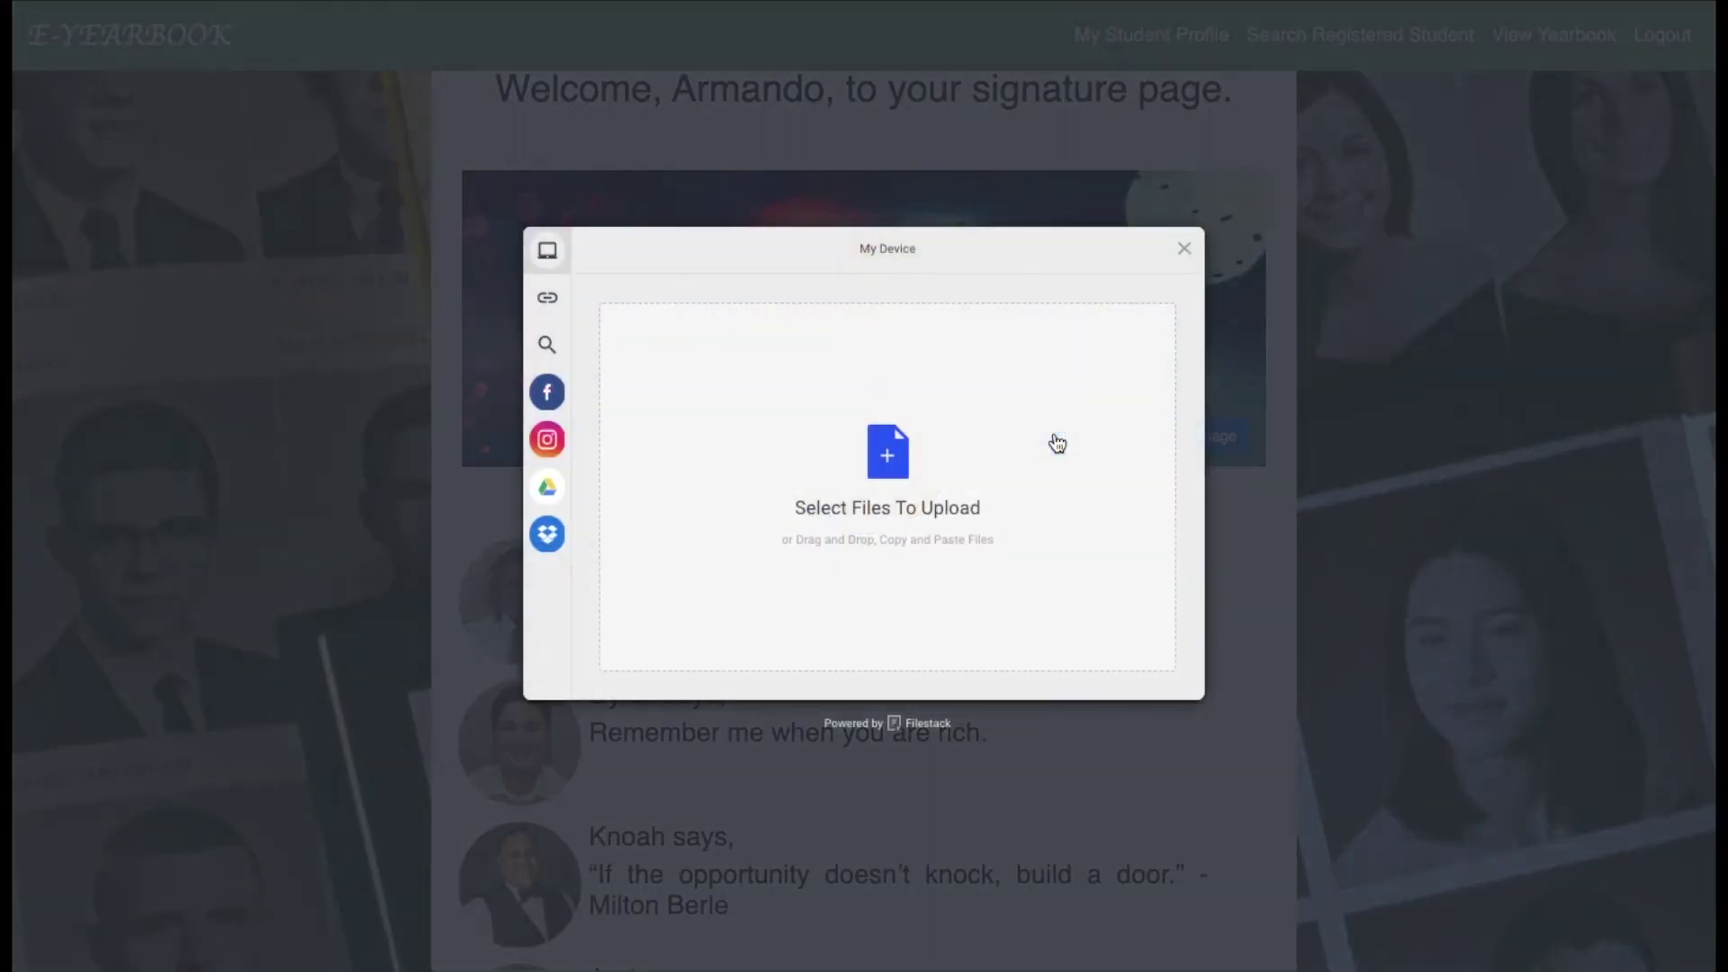
{"action": "left_click", "coordinate": [888, 459]}
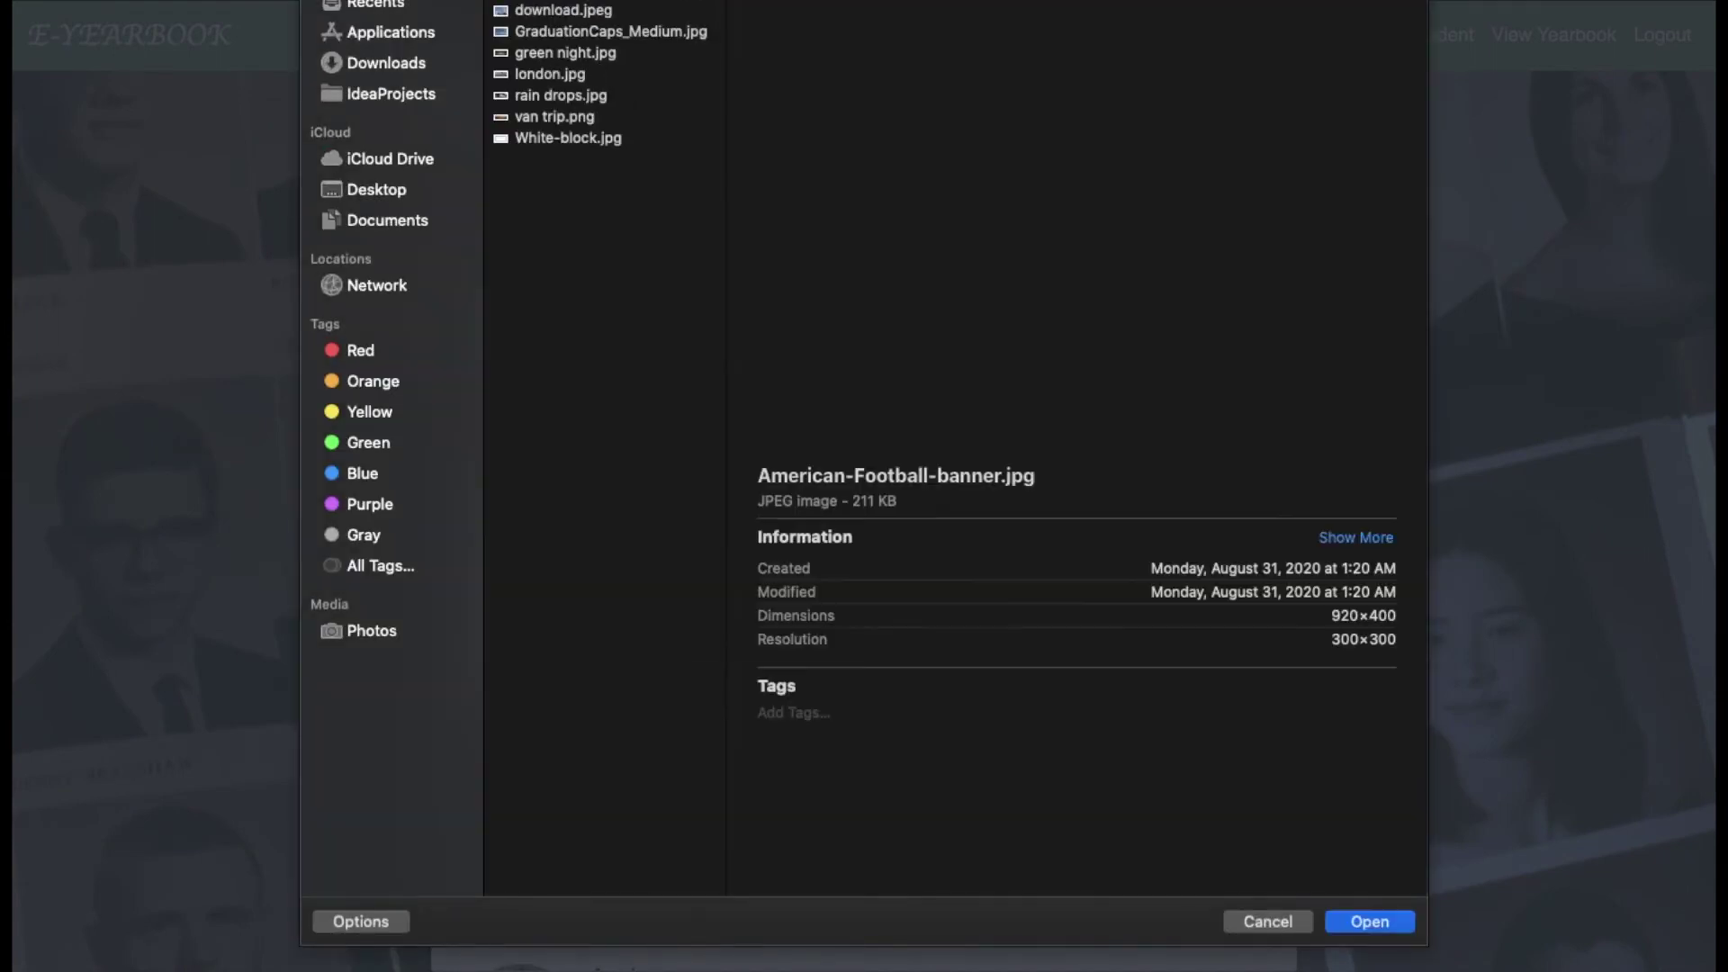
{"action": "key", "text": "Return"}
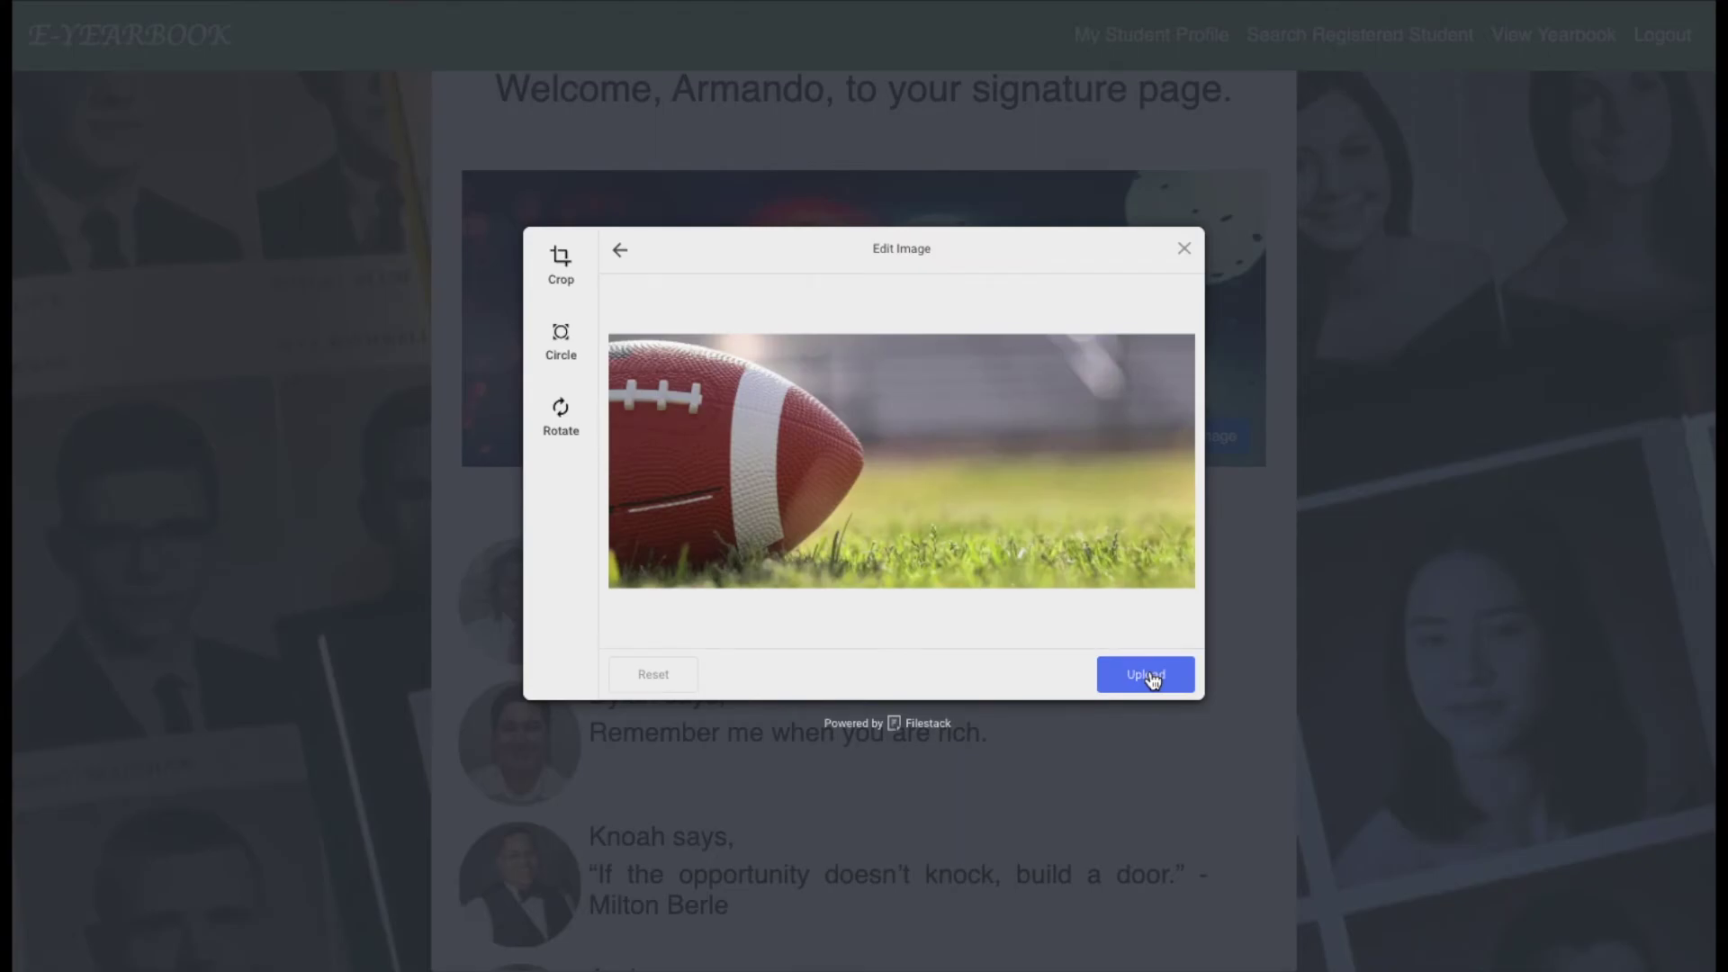
{"action": "left_click", "coordinate": [1151, 678]}
{"action": "left_click", "coordinate": [1180, 441]}
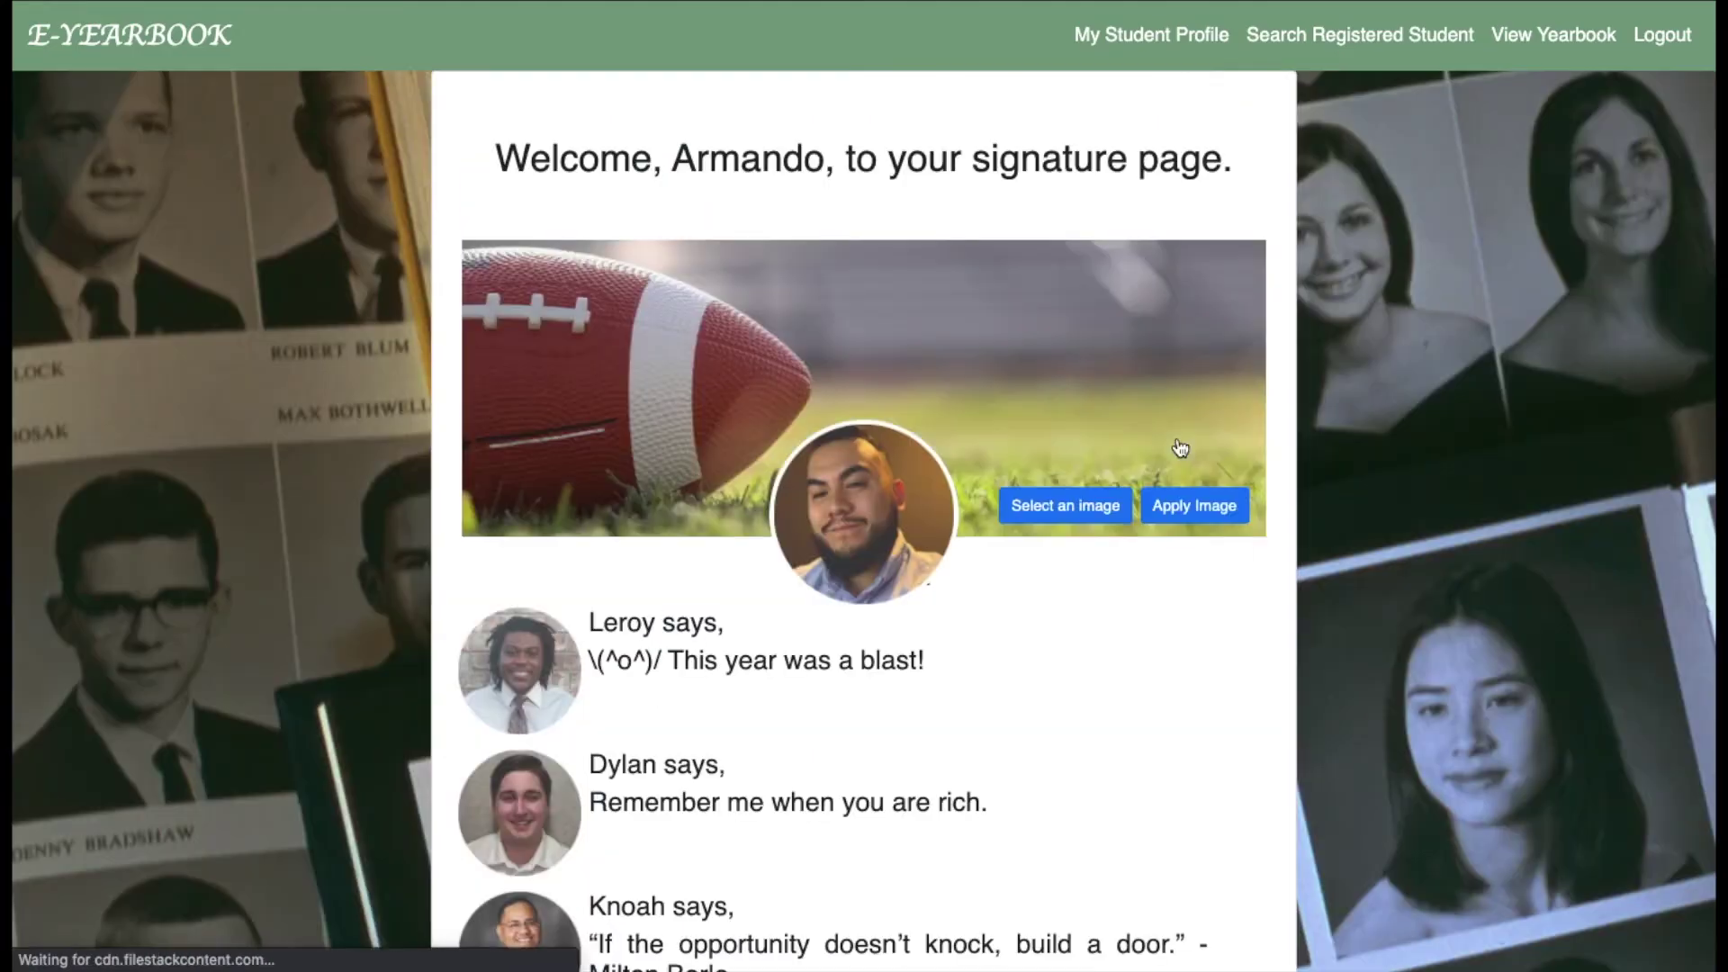
{"action": "scroll", "coordinate": [980, 619], "scroll_direction": "down", "scroll_amount": 3}
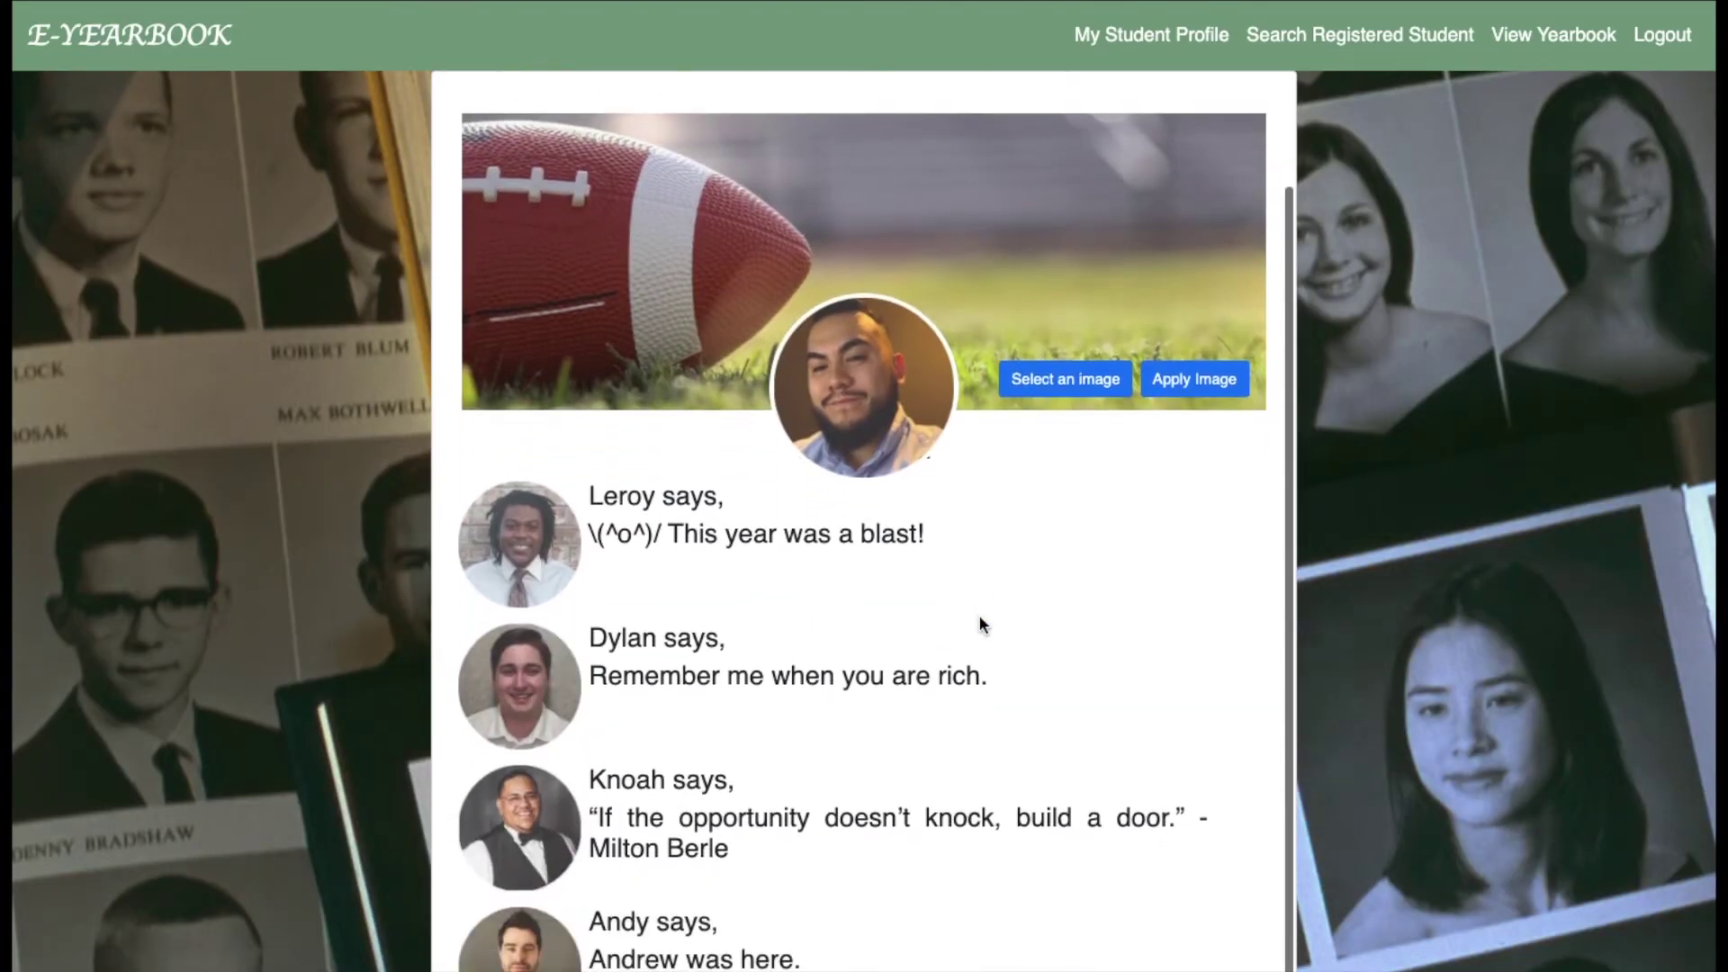
{"action": "scroll", "coordinate": [1012, 533], "scroll_direction": "up", "scroll_amount": 3}
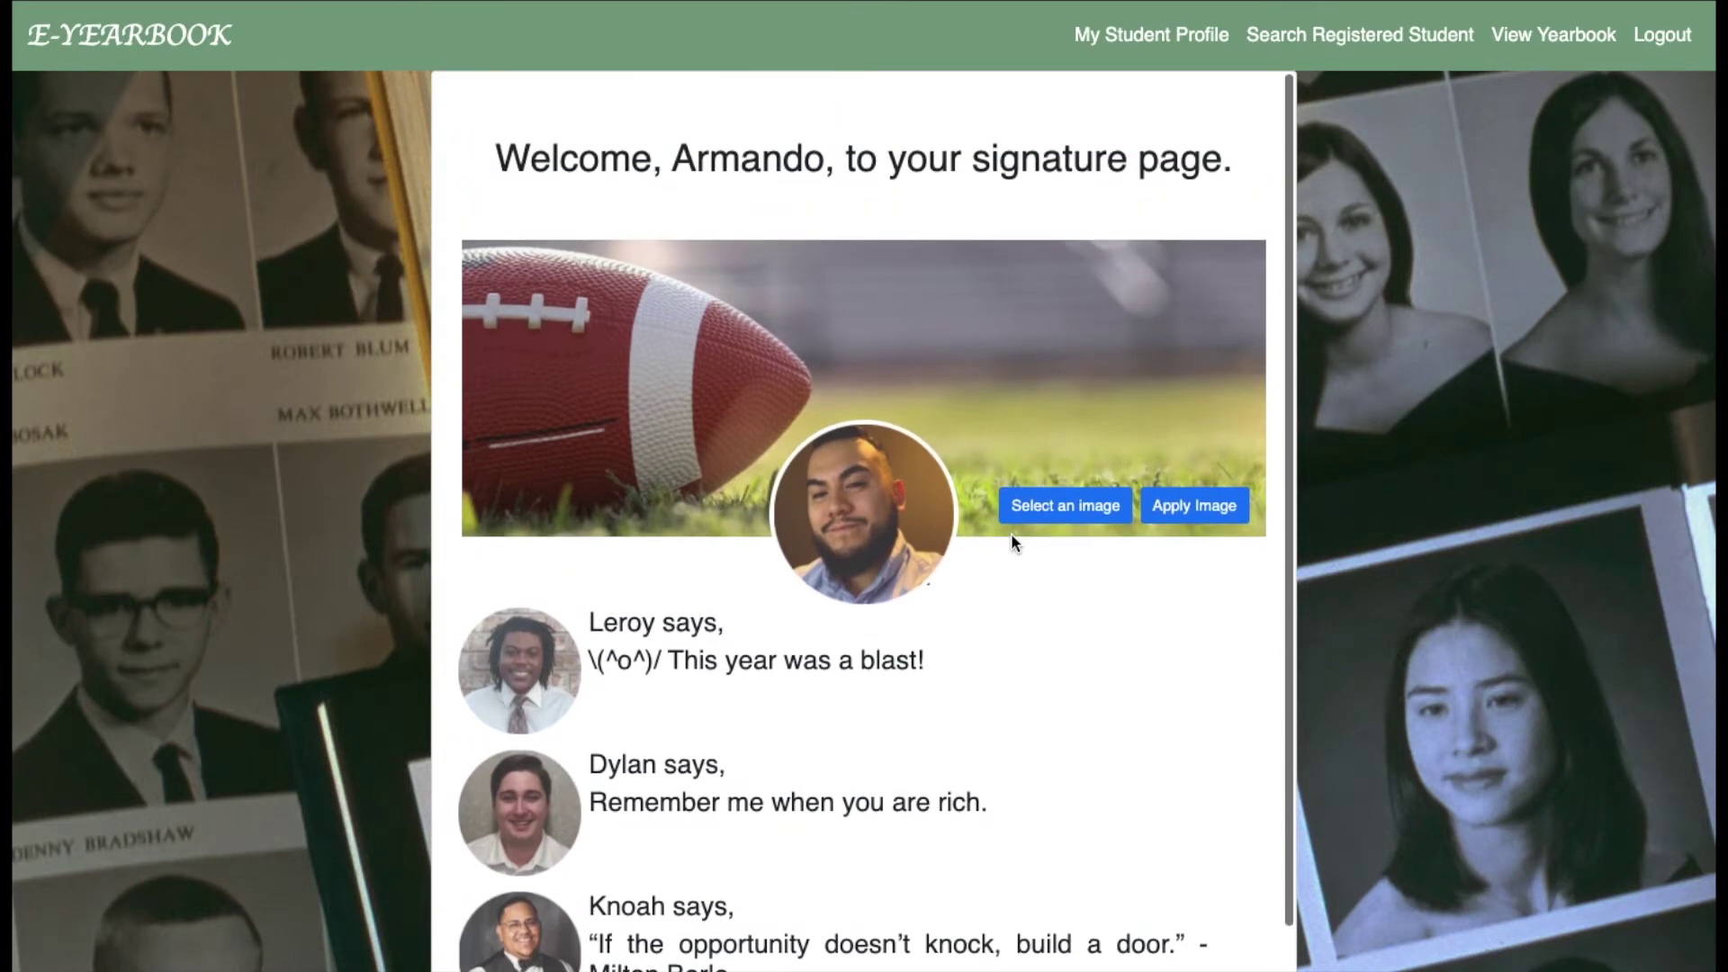
Search registered students for the classmate's first name and open their friend page.
{"action": "left_click", "coordinate": [1369, 41]}
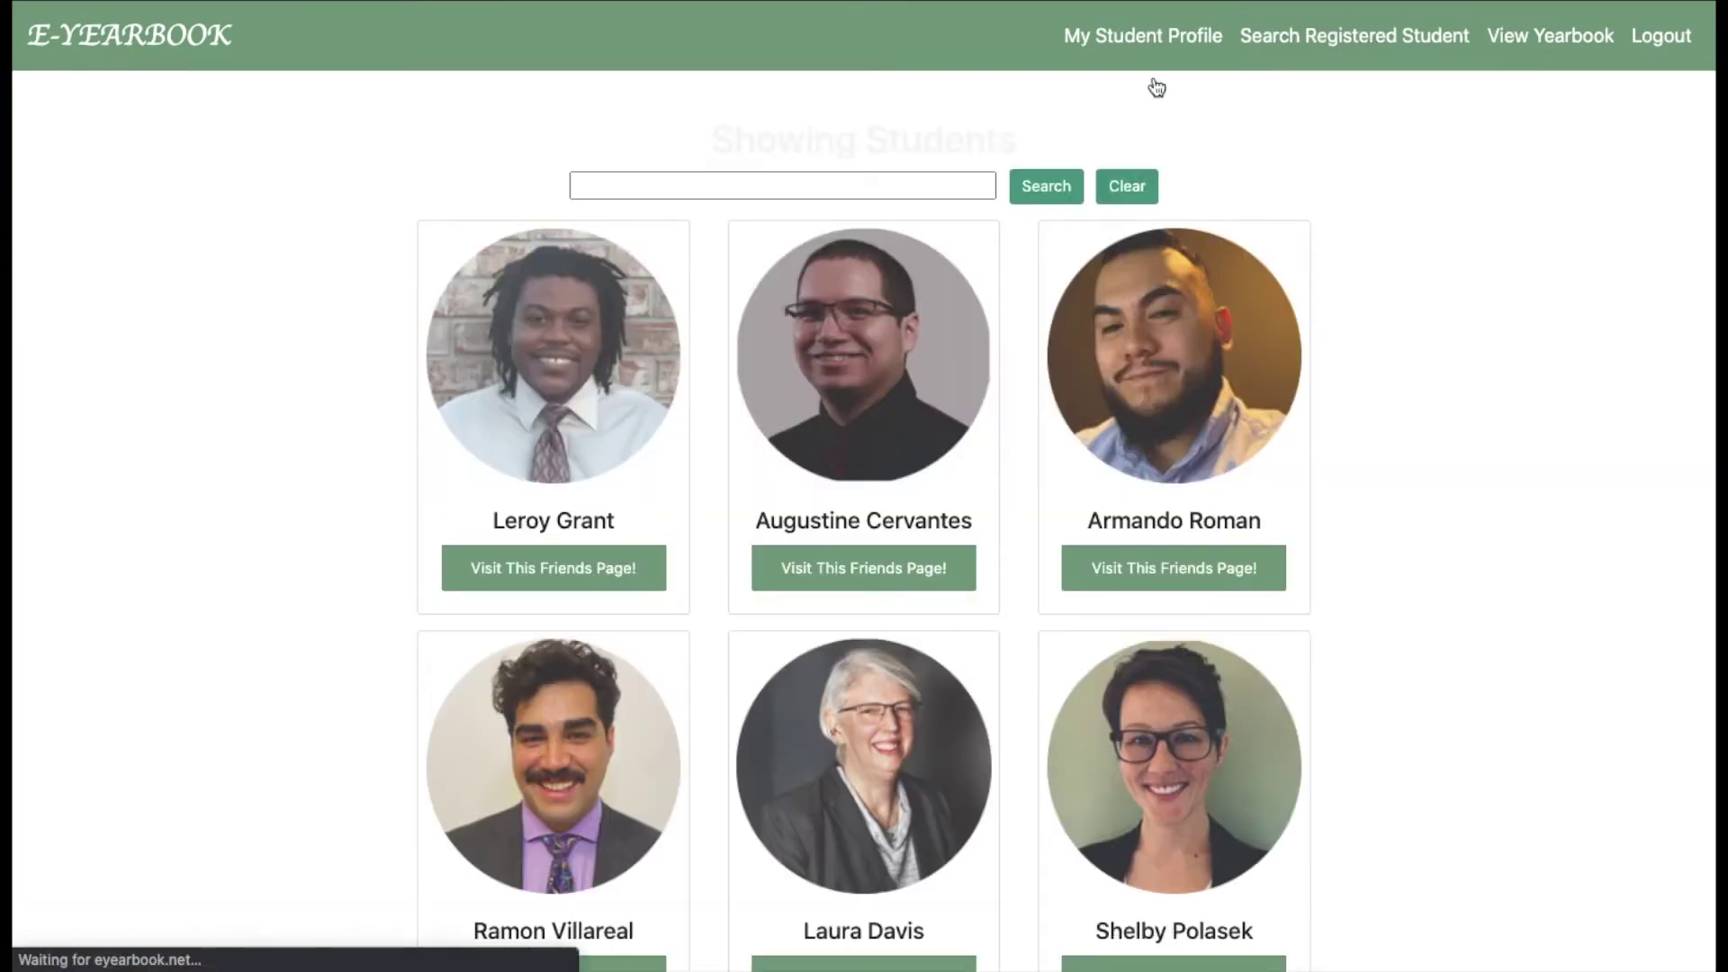
{"action": "left_click", "coordinate": [896, 182]}
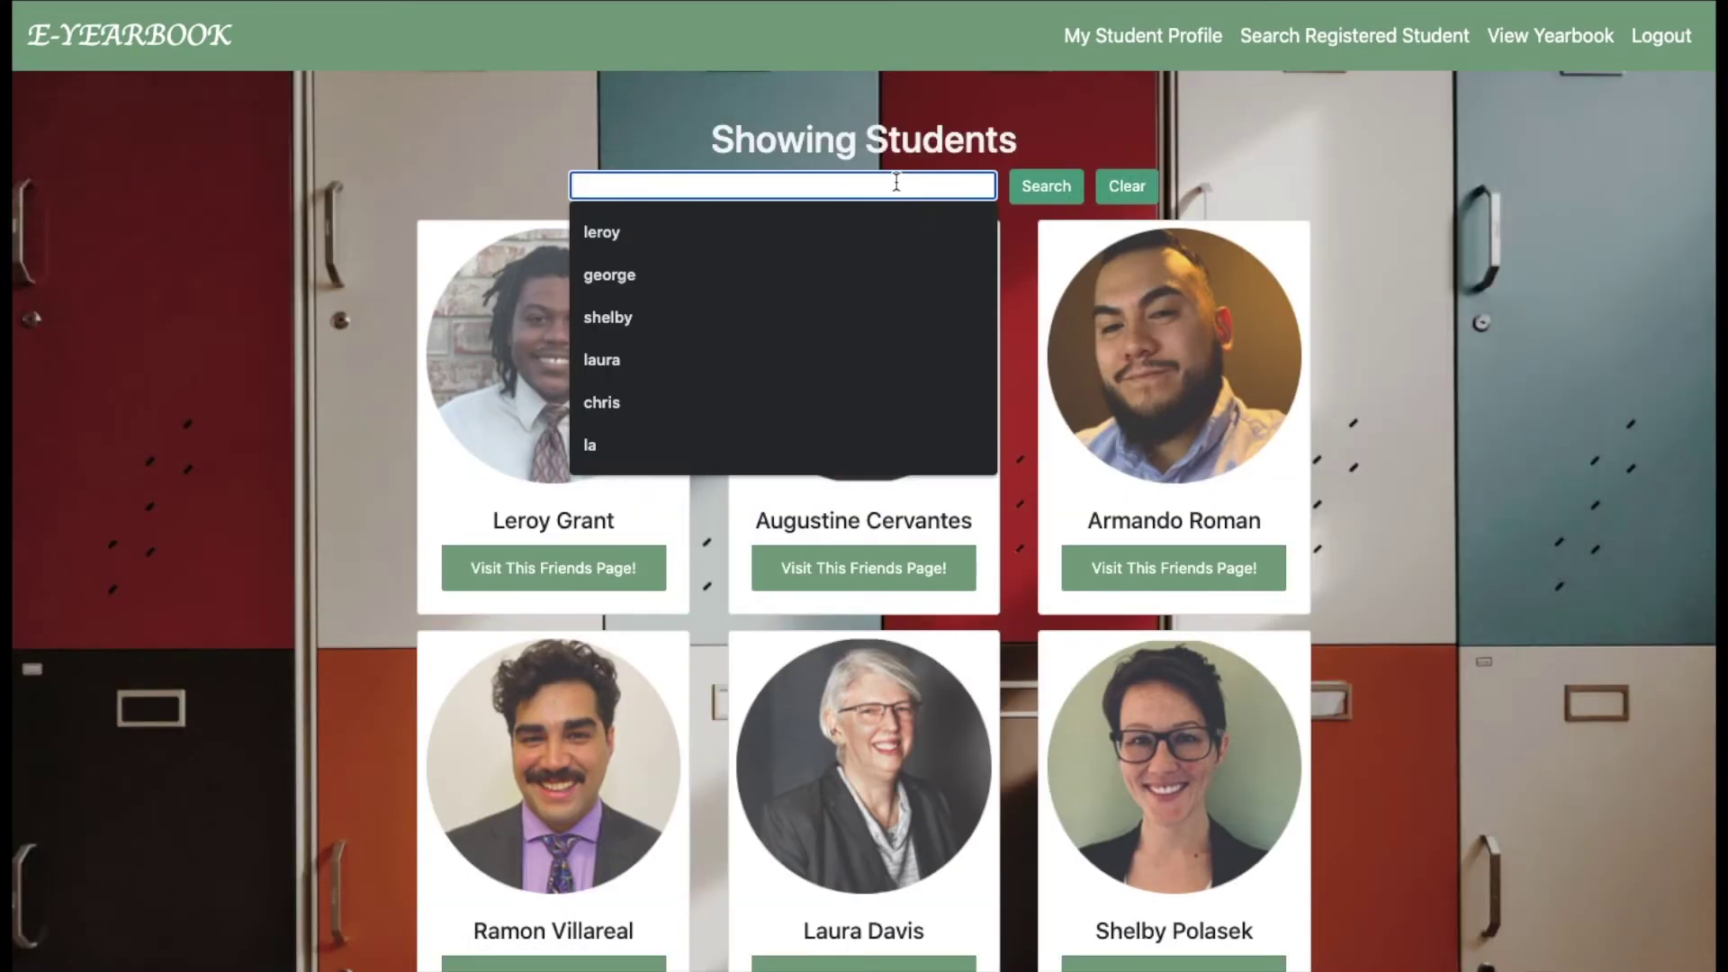
{"action": "type", "text": "george"}
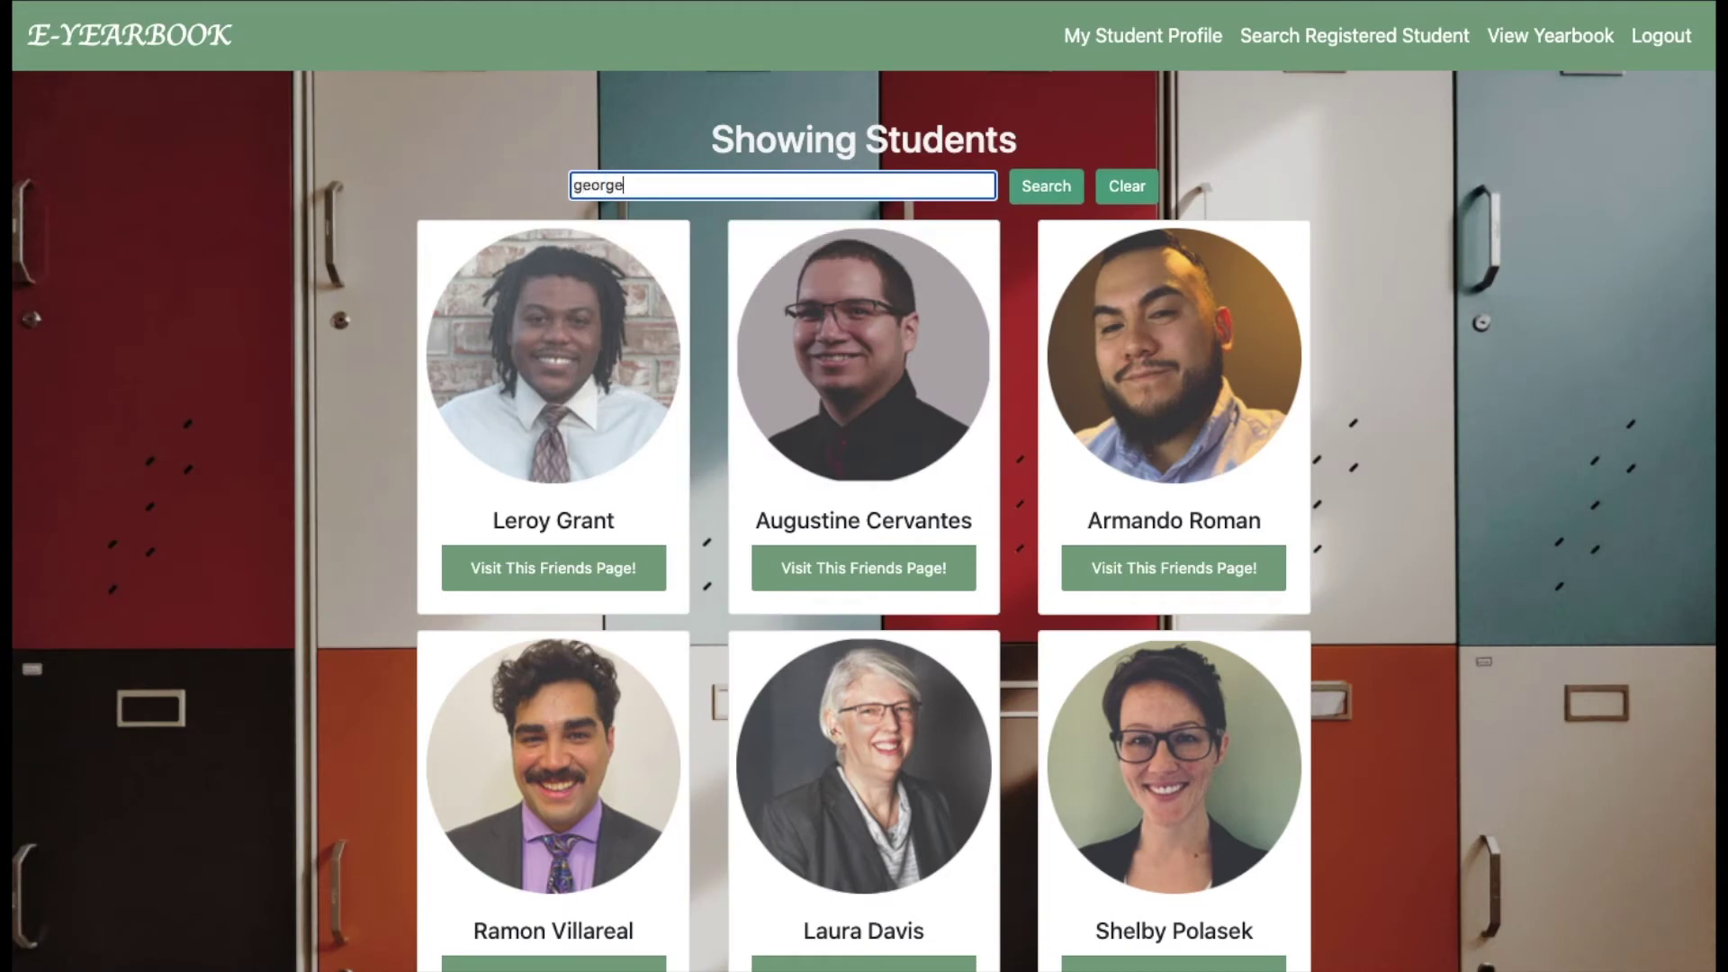
{"action": "key", "text": "Return"}
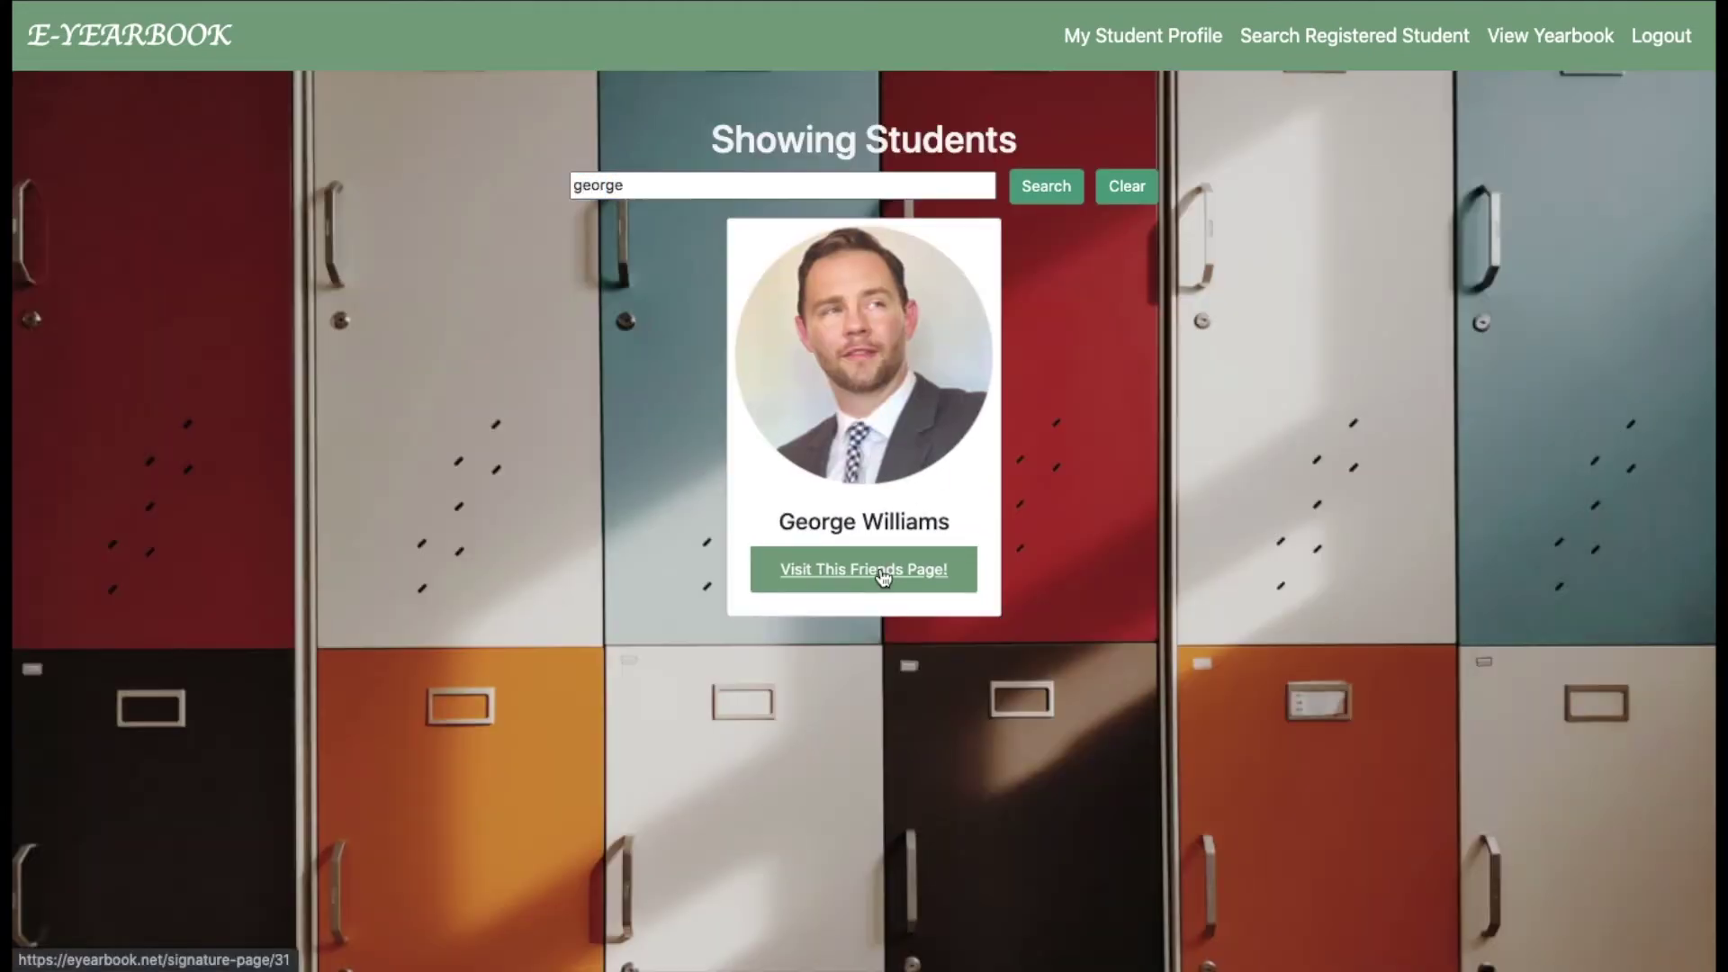
{"action": "left_click", "coordinate": [882, 572]}
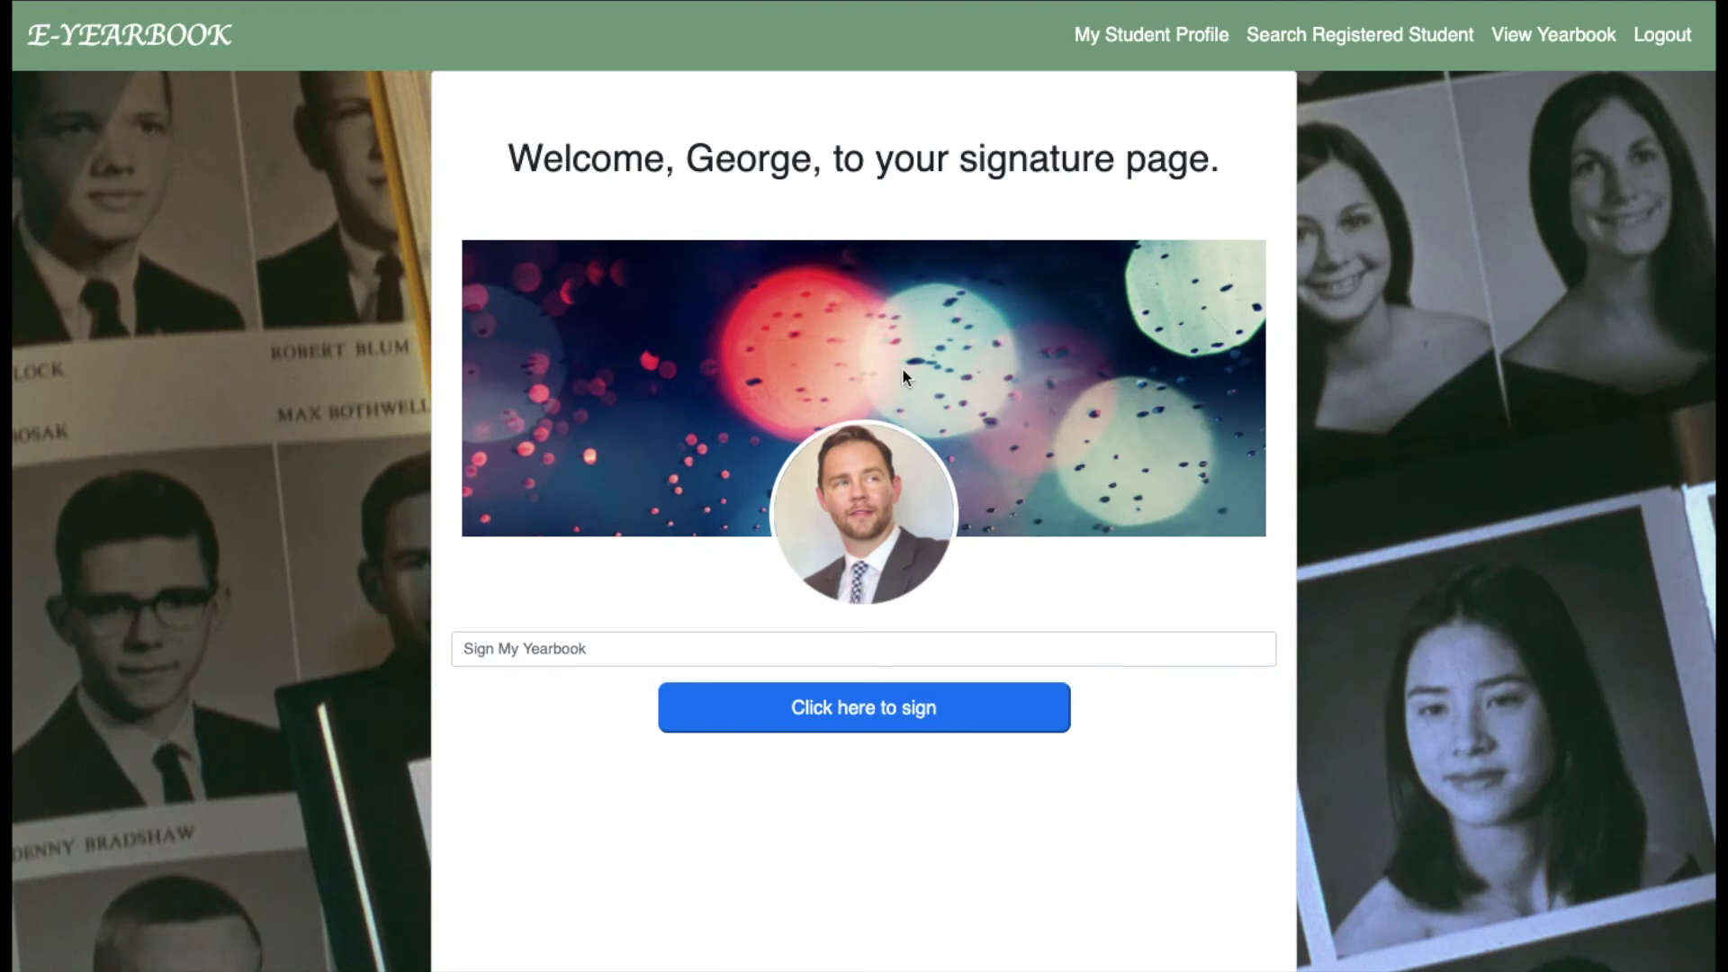
Sign their yearbook with 'I hope you do well in the future!'.
{"action": "left_click", "coordinate": [716, 648]}
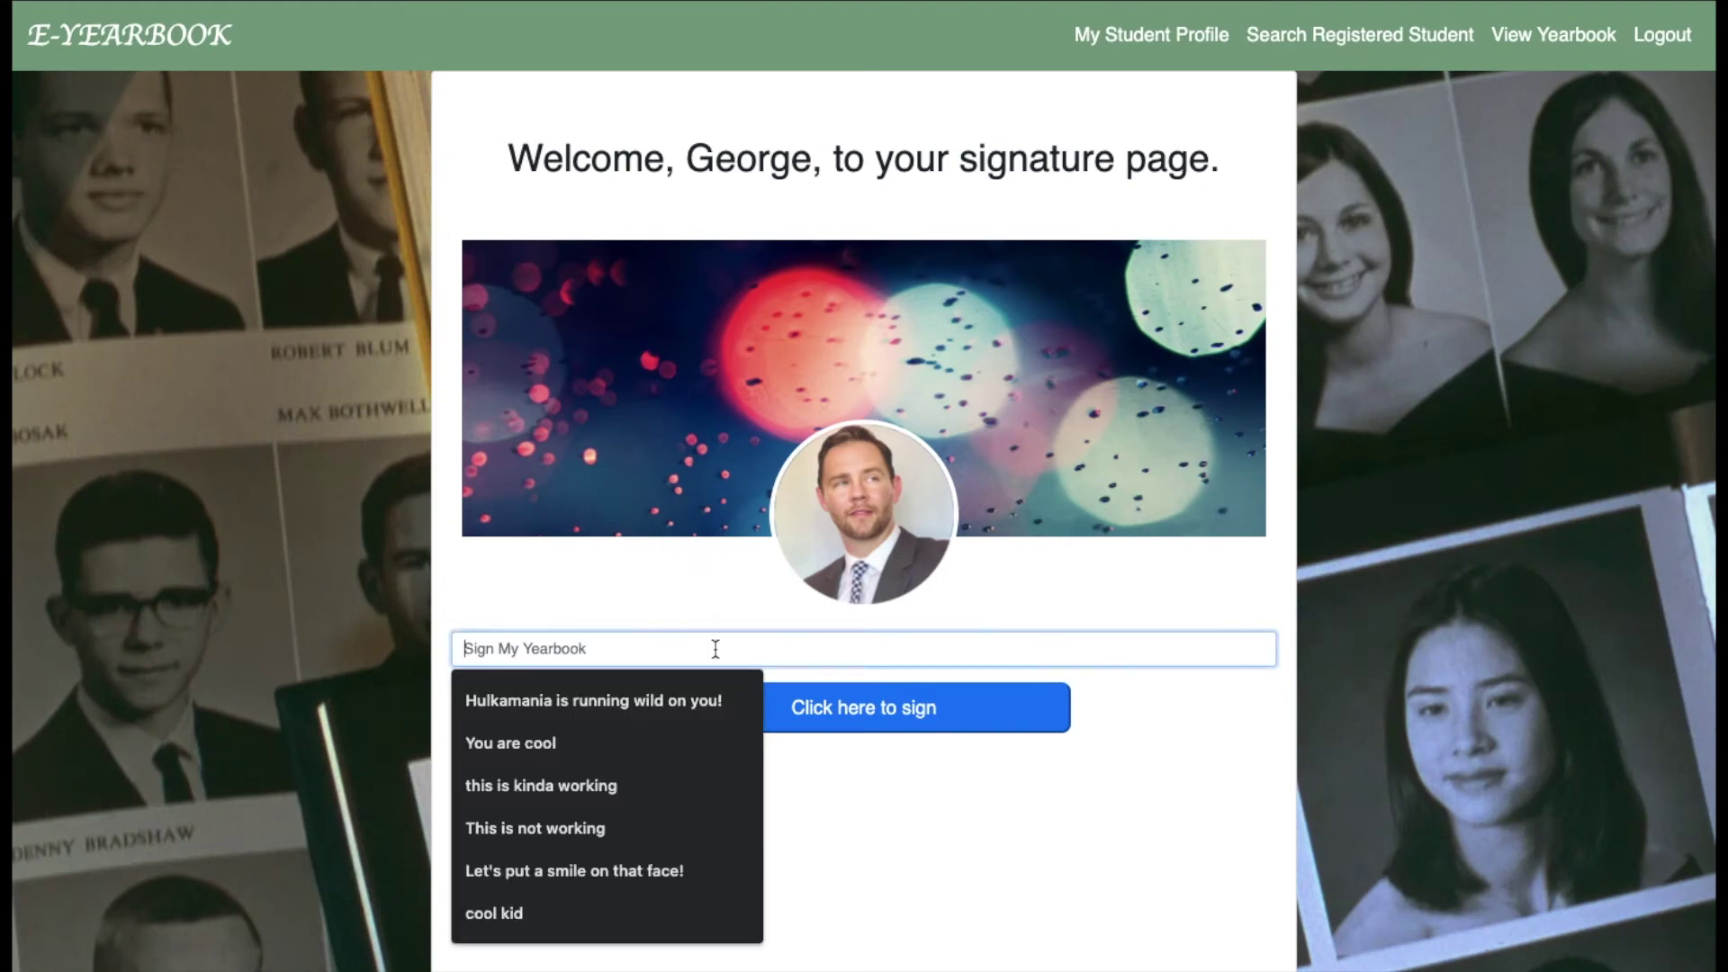
{"action": "type", "text": "I hope you do well in the future!"}
{"action": "left_click", "coordinate": [848, 718]}
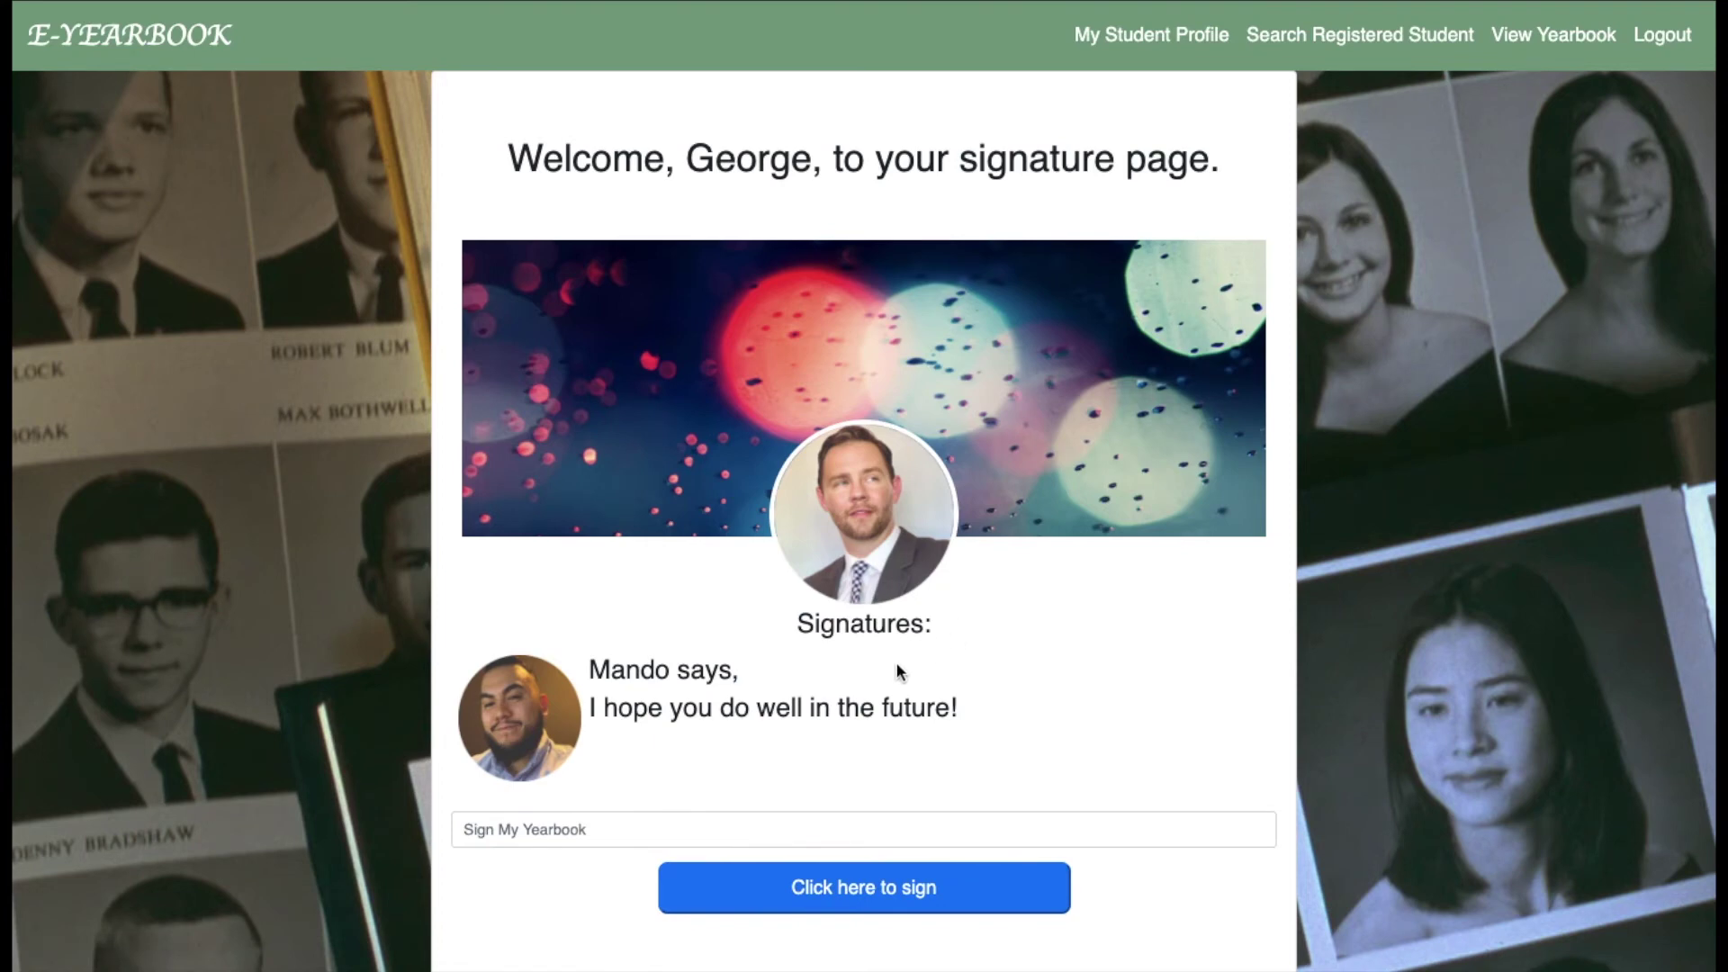
{"action": "scroll", "coordinate": [895, 661], "scroll_direction": "down", "scroll_amount": 2}
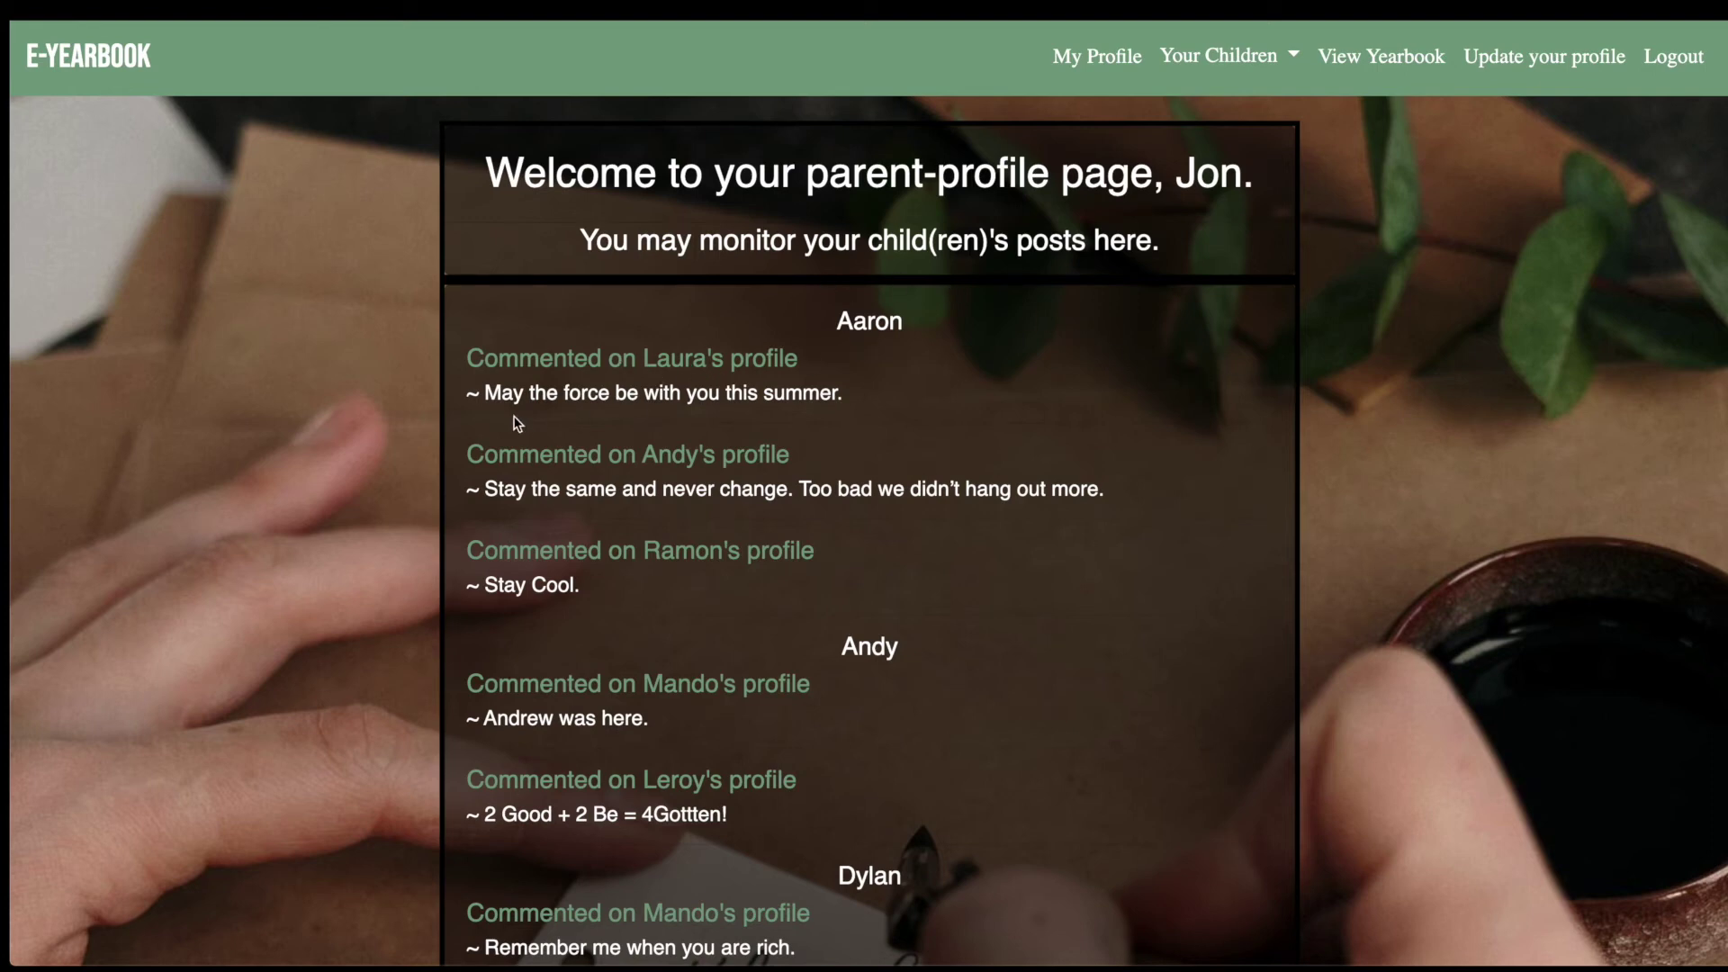
Scroll through the children's monitored posts, then open Update your profile.
{"action": "scroll", "coordinate": [828, 432], "scroll_direction": "down", "scroll_amount": 2}
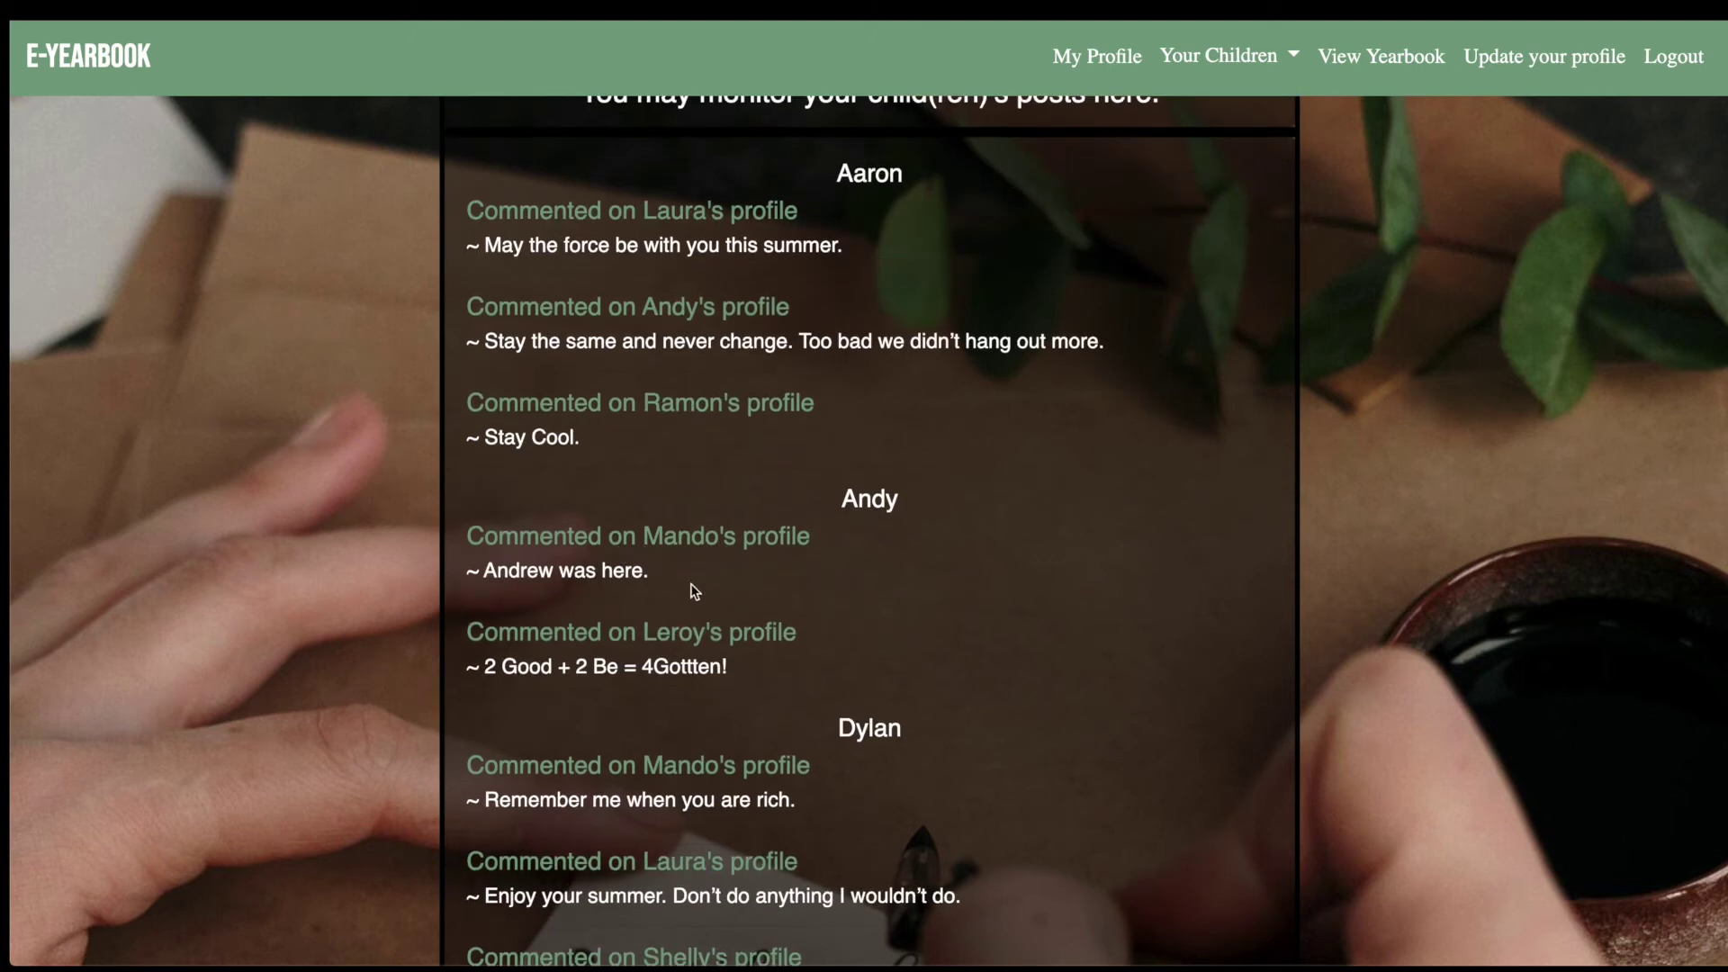
{"action": "scroll", "coordinate": [810, 640], "scroll_direction": "down", "scroll_amount": 1}
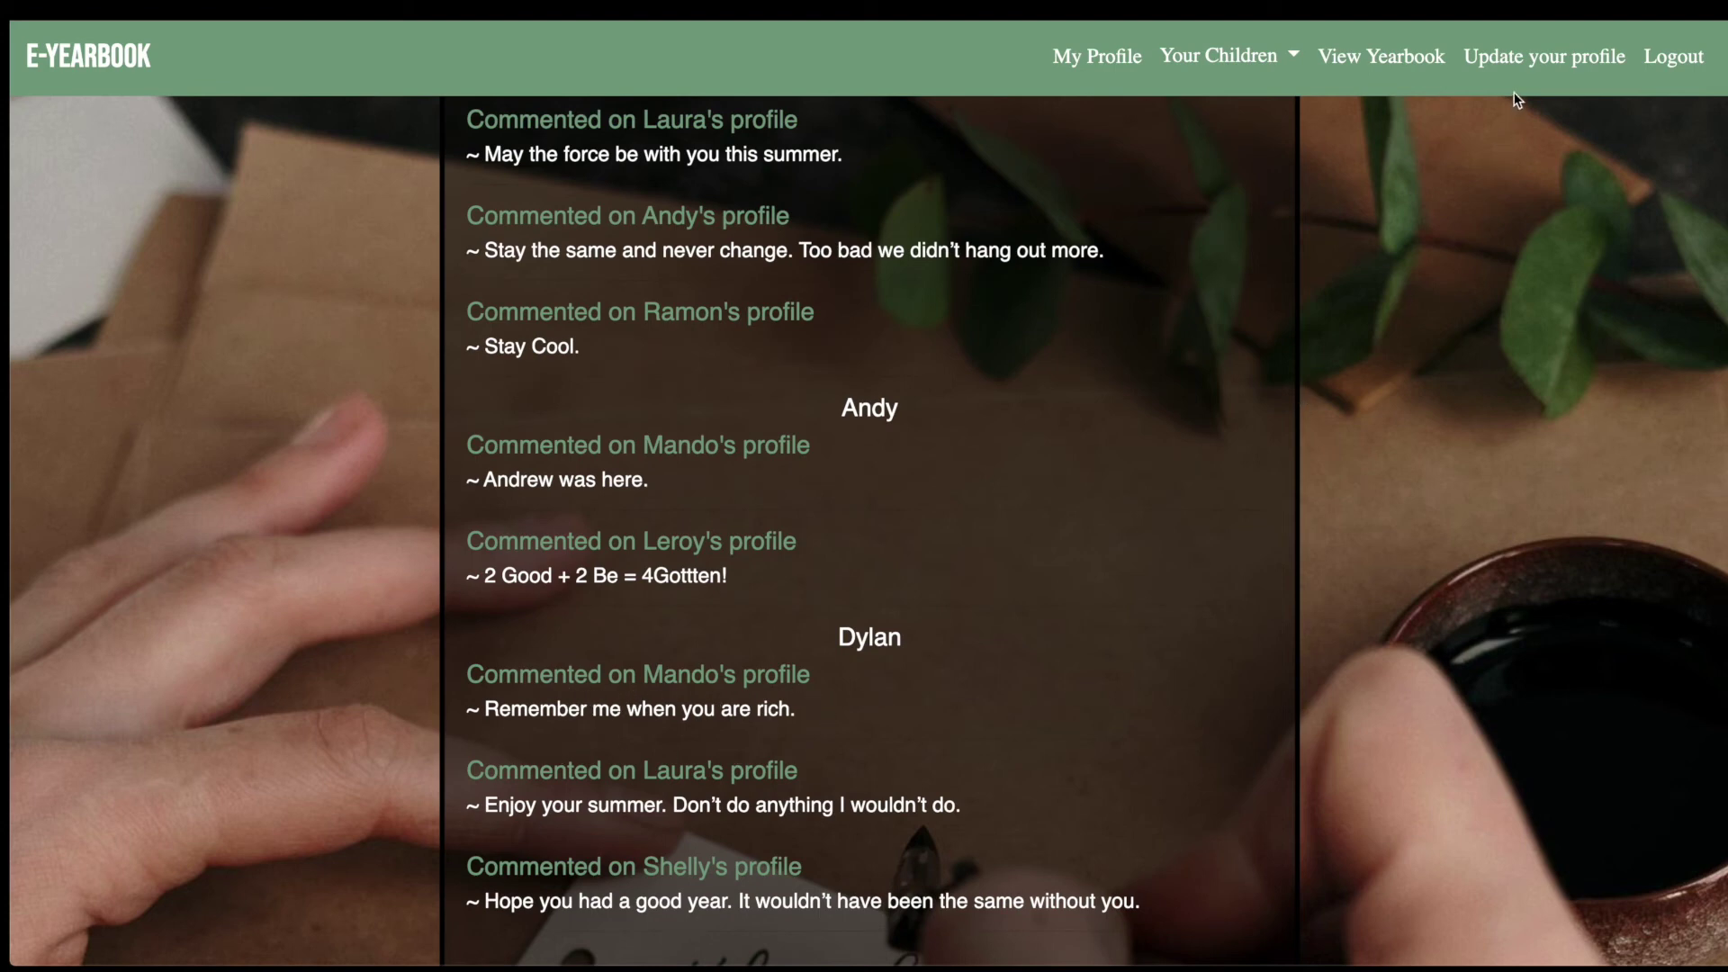
{"action": "left_click", "coordinate": [1521, 69]}
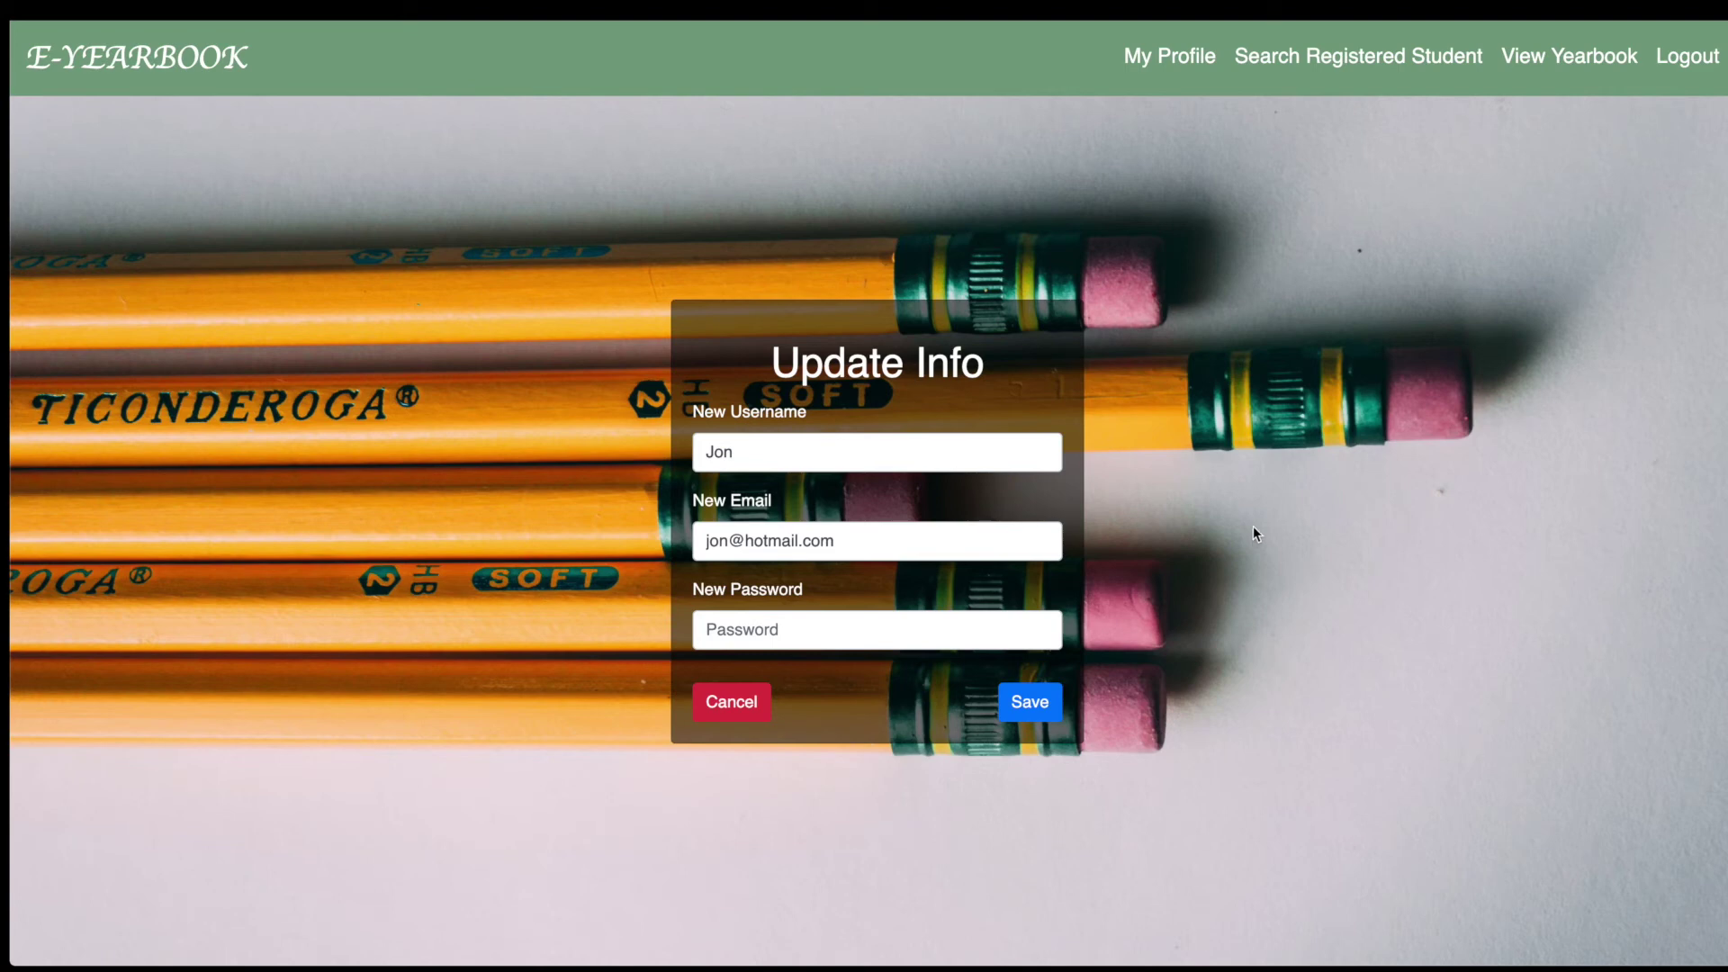
Append a surname to the username and e-mail name, enter a new password, and save.
{"action": "left_click", "coordinate": [805, 453]}
{"action": "key", "text": "Tab"}
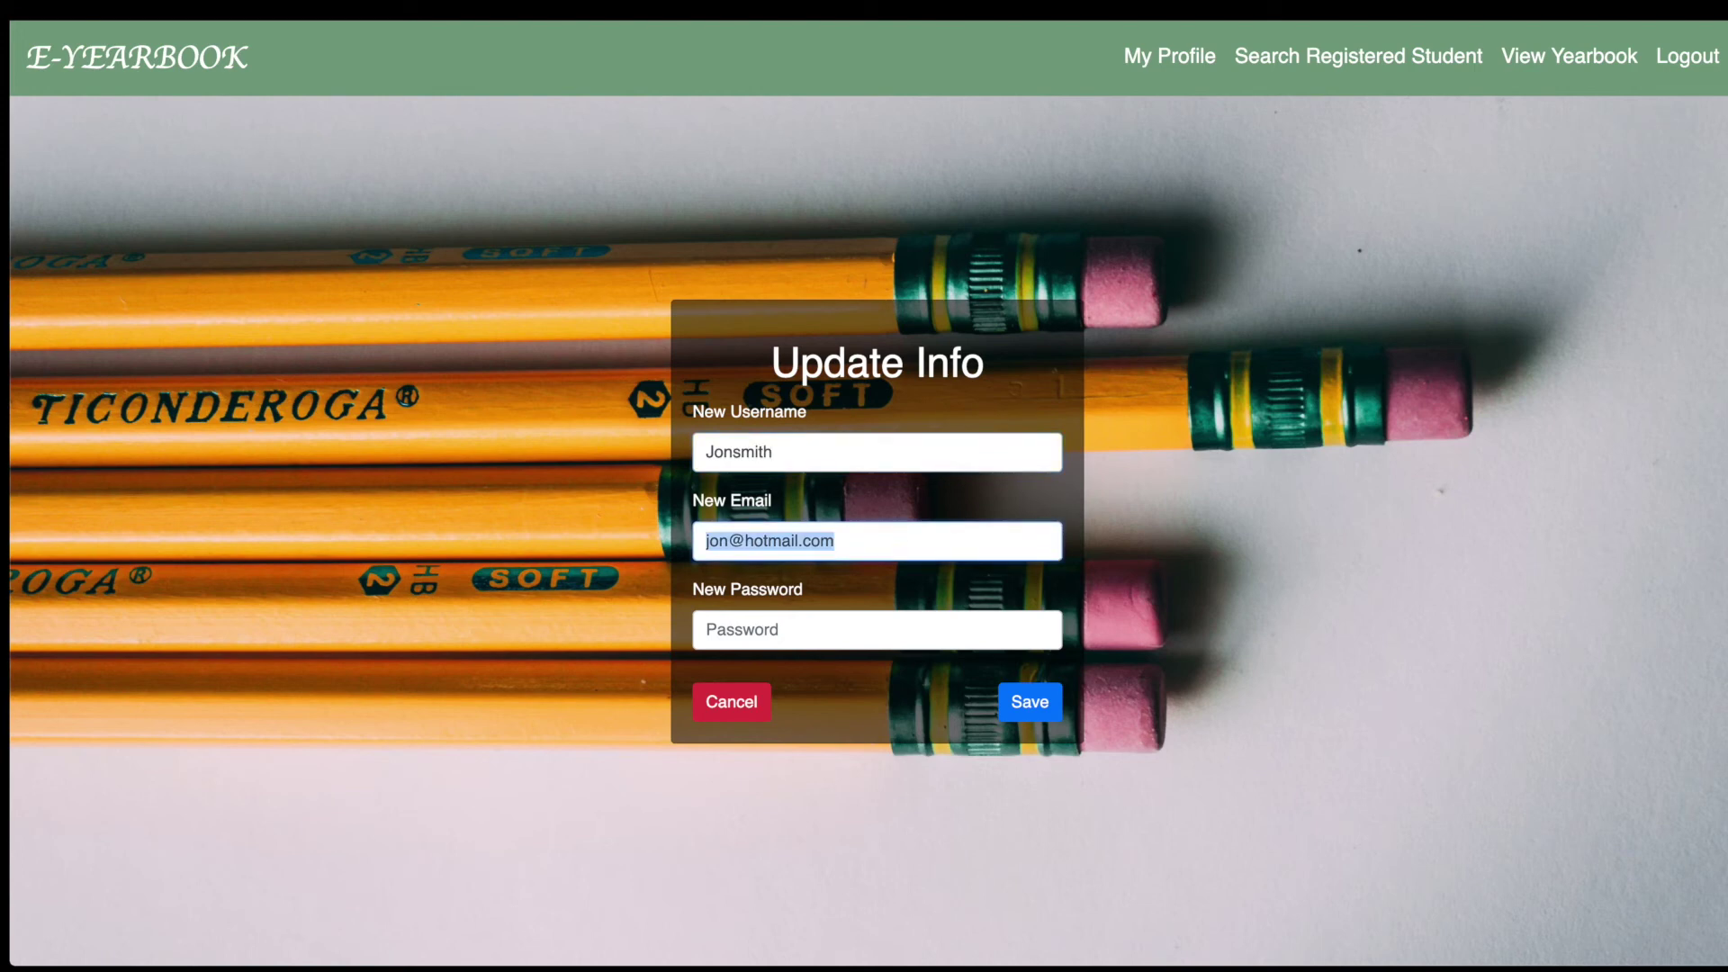
{"action": "left_click", "coordinate": [706, 541]}
{"action": "type", "text": "smith"}
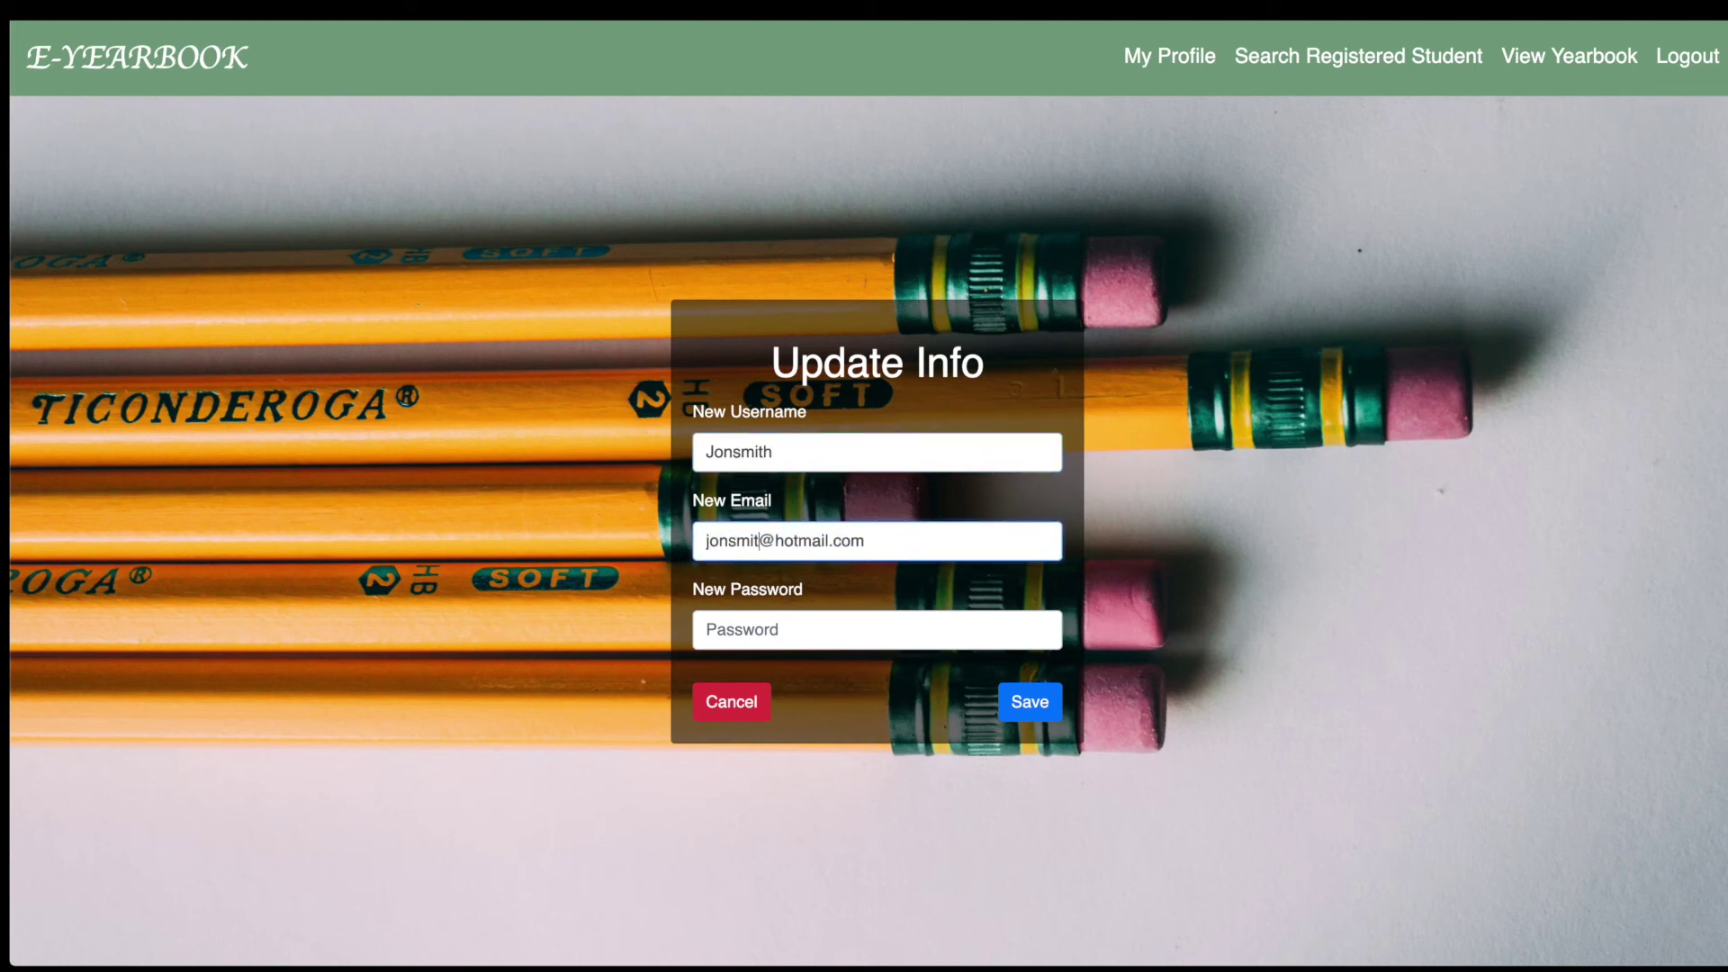
{"action": "key", "text": "Tab"}
{"action": "type", "text": "•••••"}
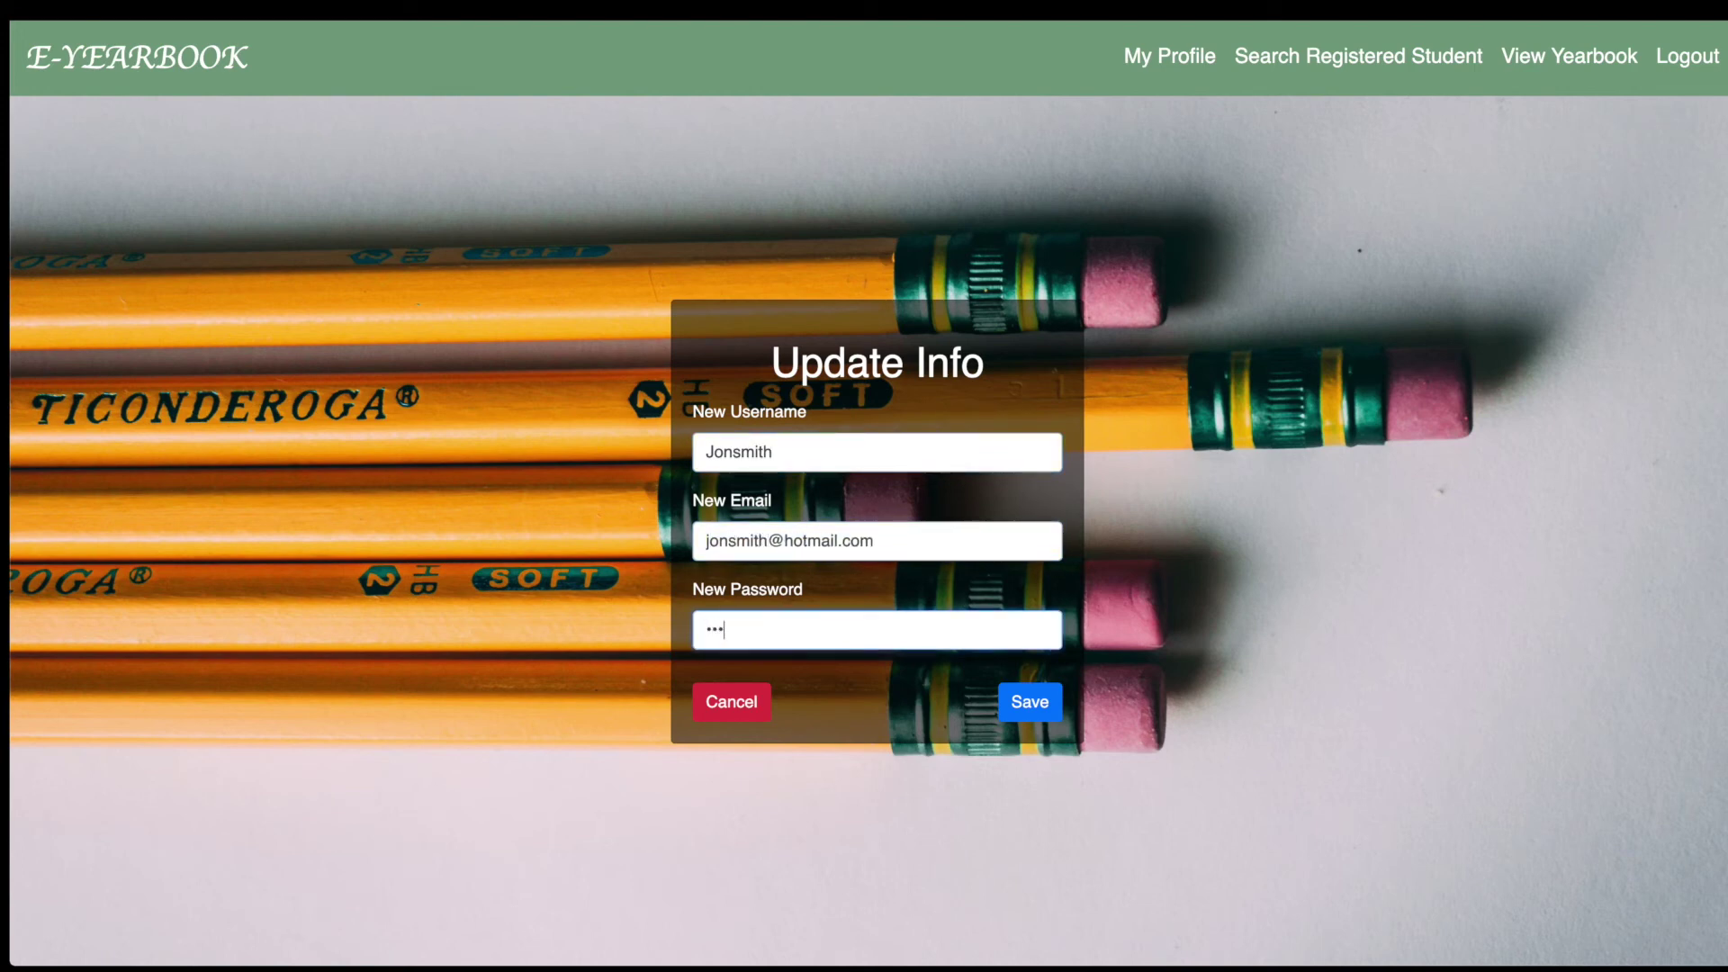
{"action": "left_click", "coordinate": [1016, 715]}
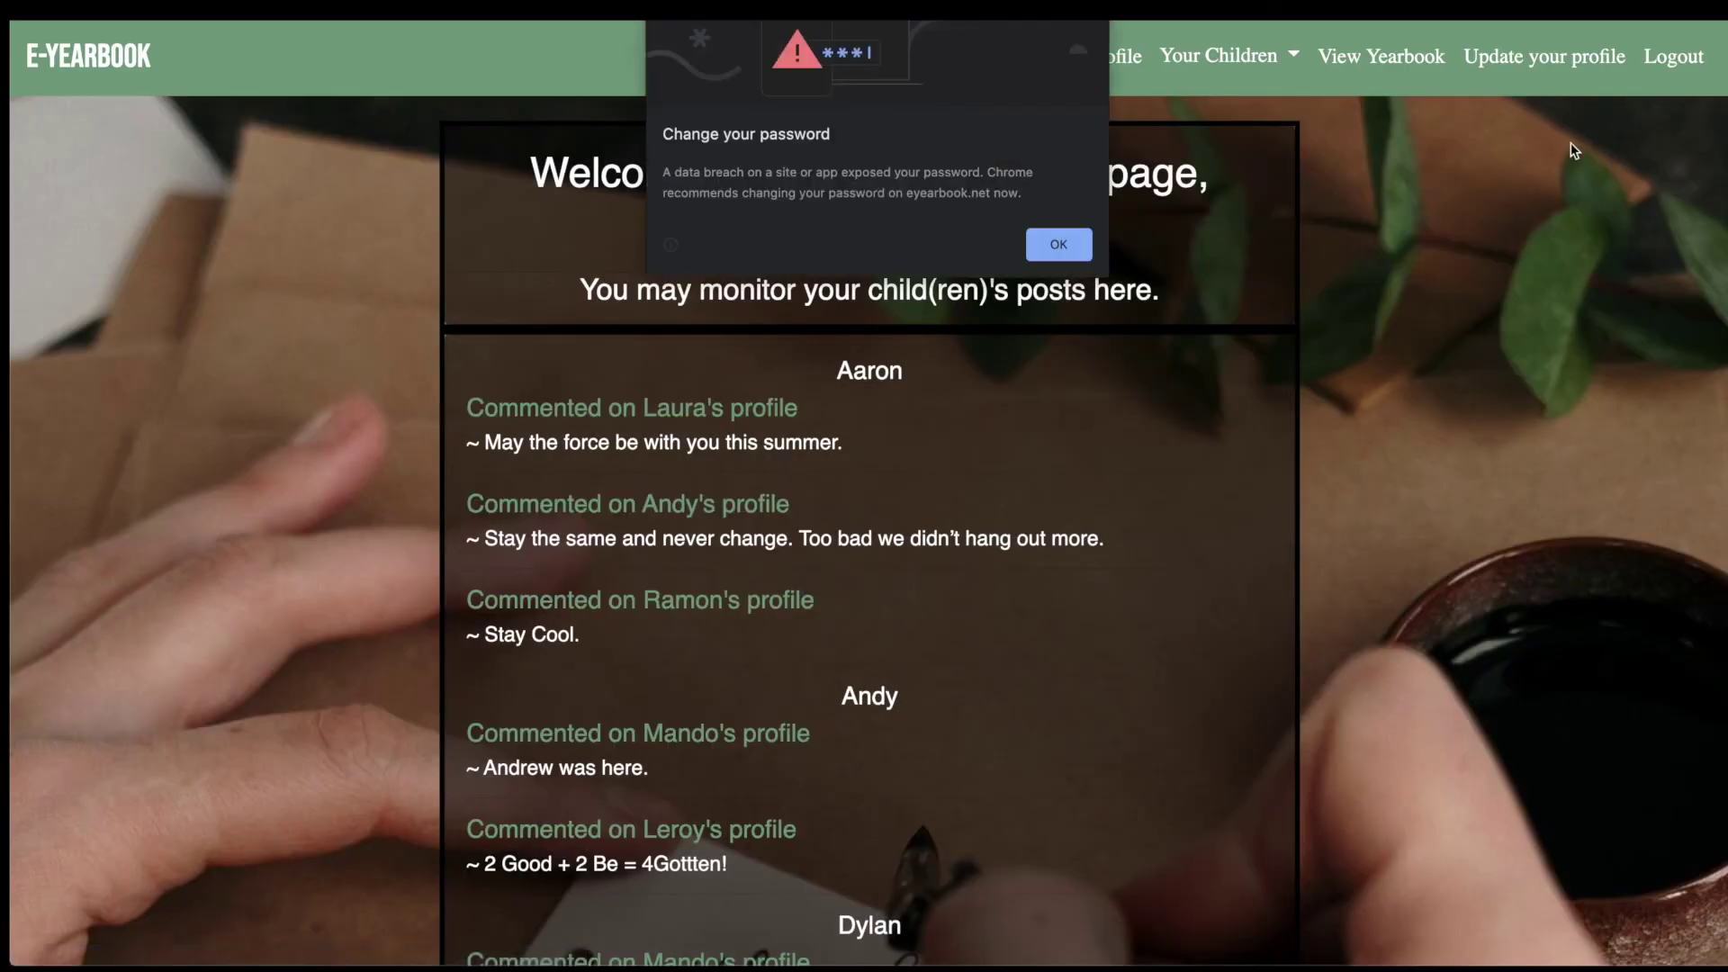
{"action": "left_click", "coordinate": [1058, 244]}
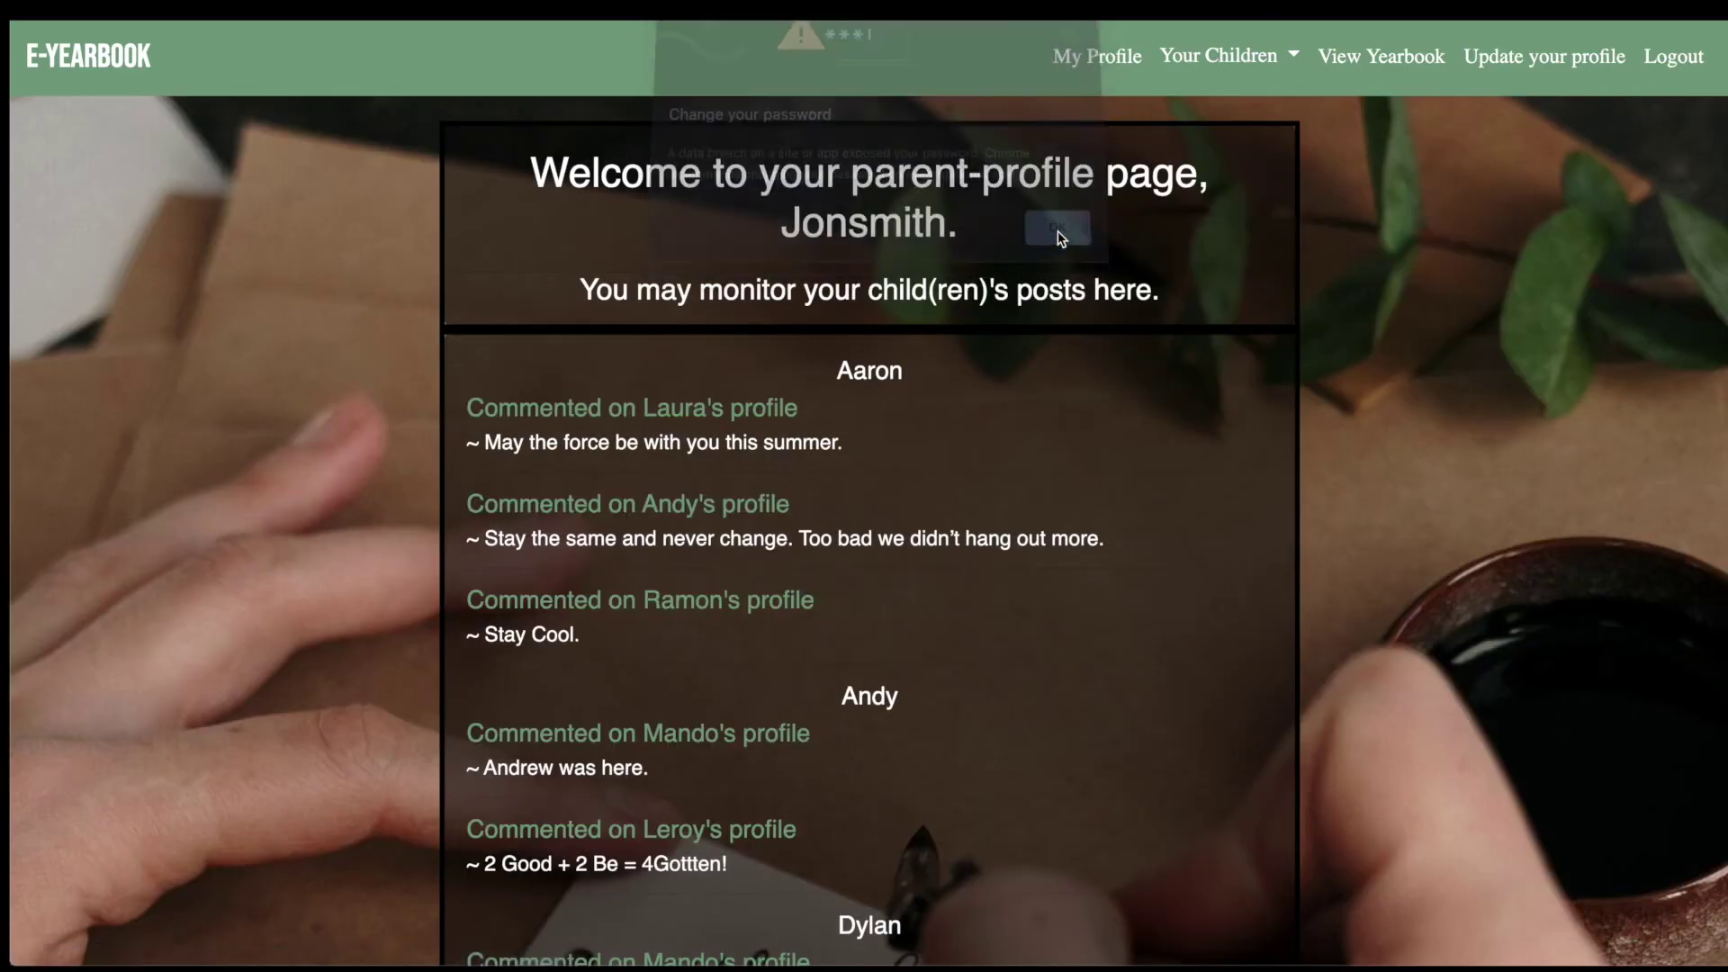
Log out of the parent account, sign back in with its username and password, and dismiss the browser's password warning.
{"action": "left_click", "coordinate": [1675, 58]}
{"action": "left_click", "coordinate": [904, 497]}
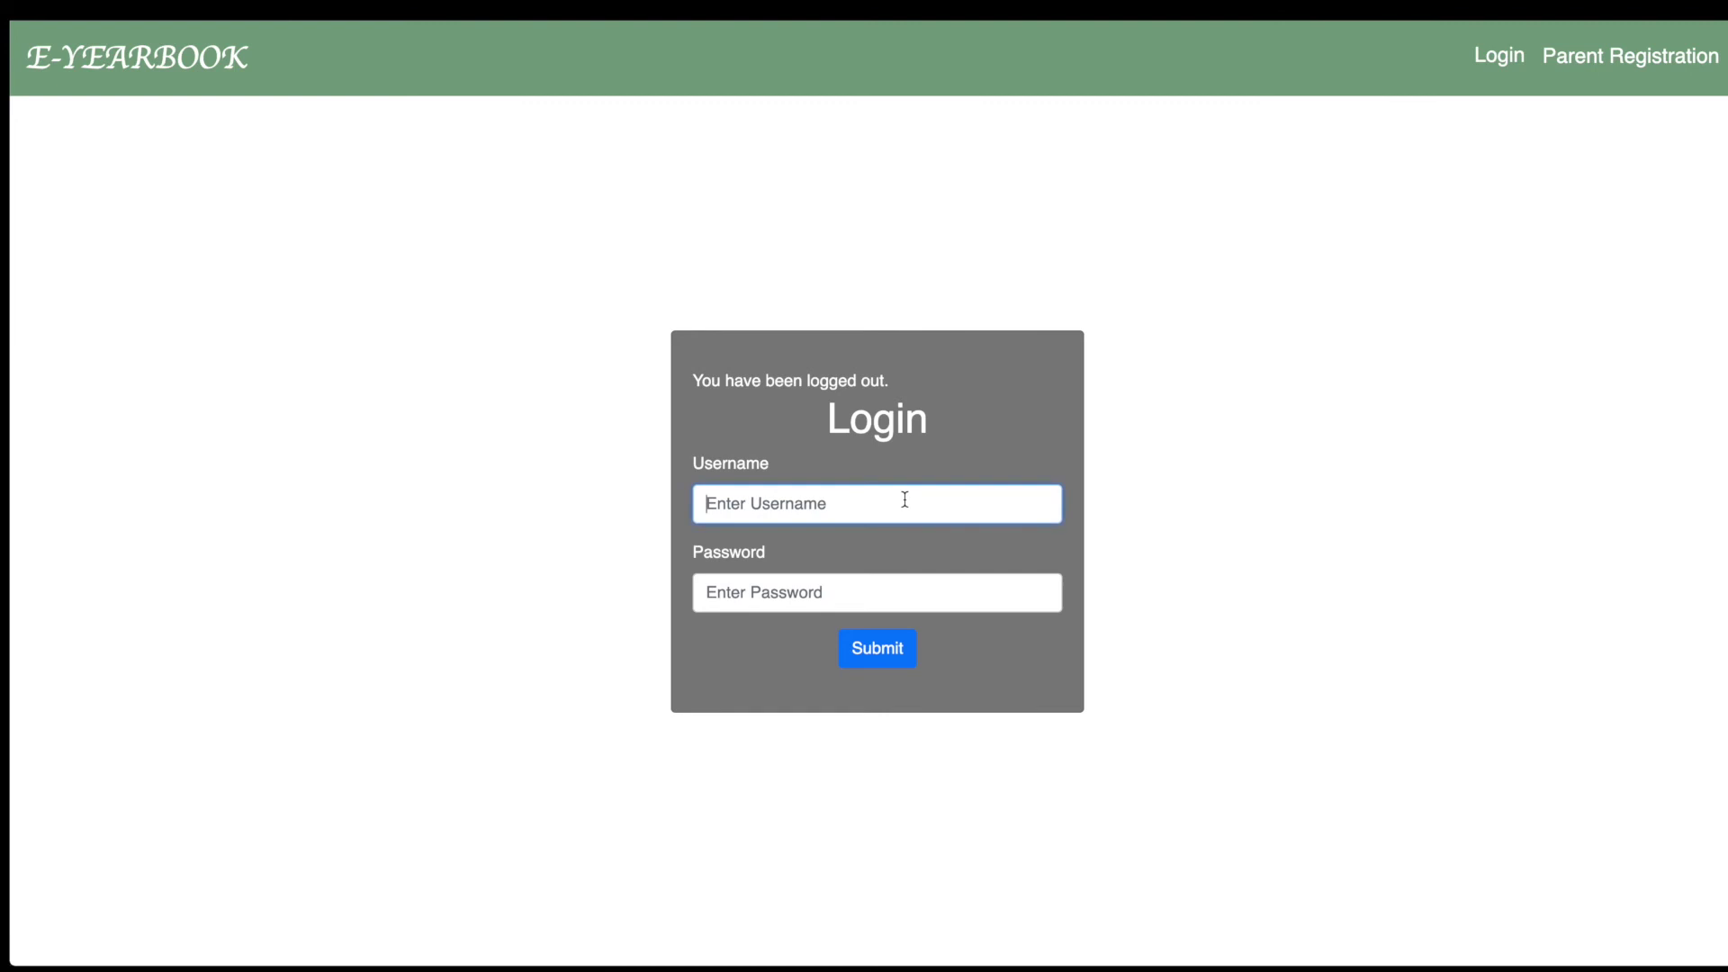
{"action": "type", "text": "Jon"}
{"action": "left_click", "coordinate": [706, 592]}
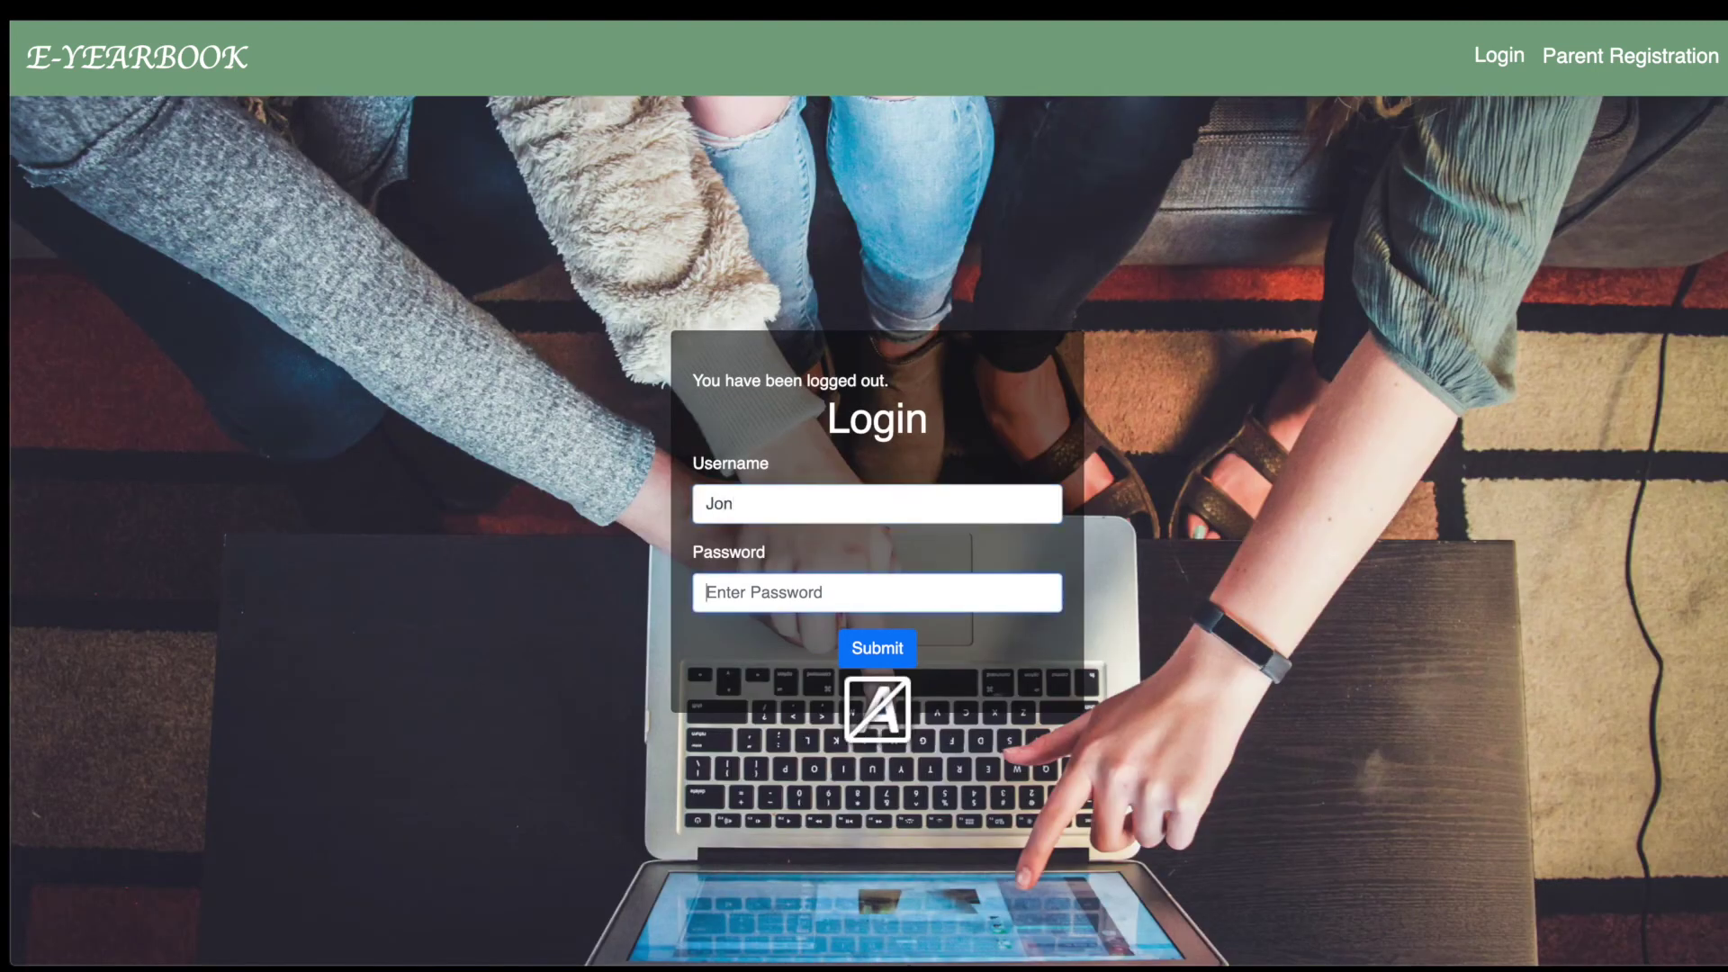
{"action": "key", "text": "Return"}
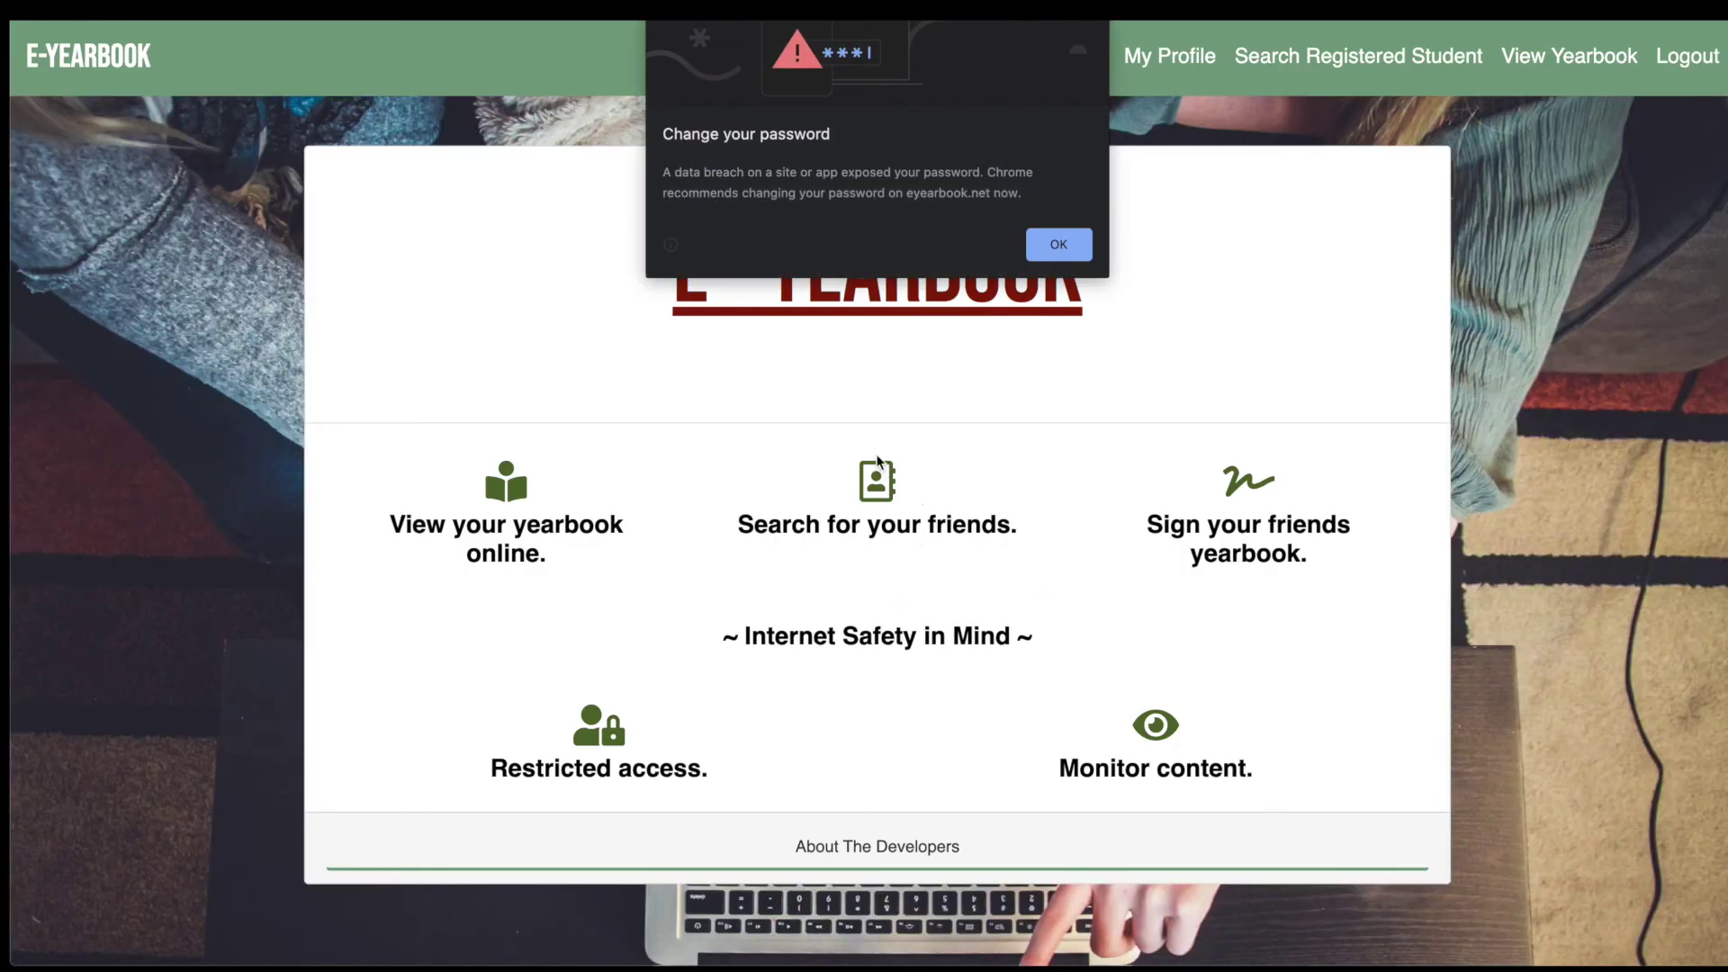
{"action": "left_click", "coordinate": [1048, 243]}
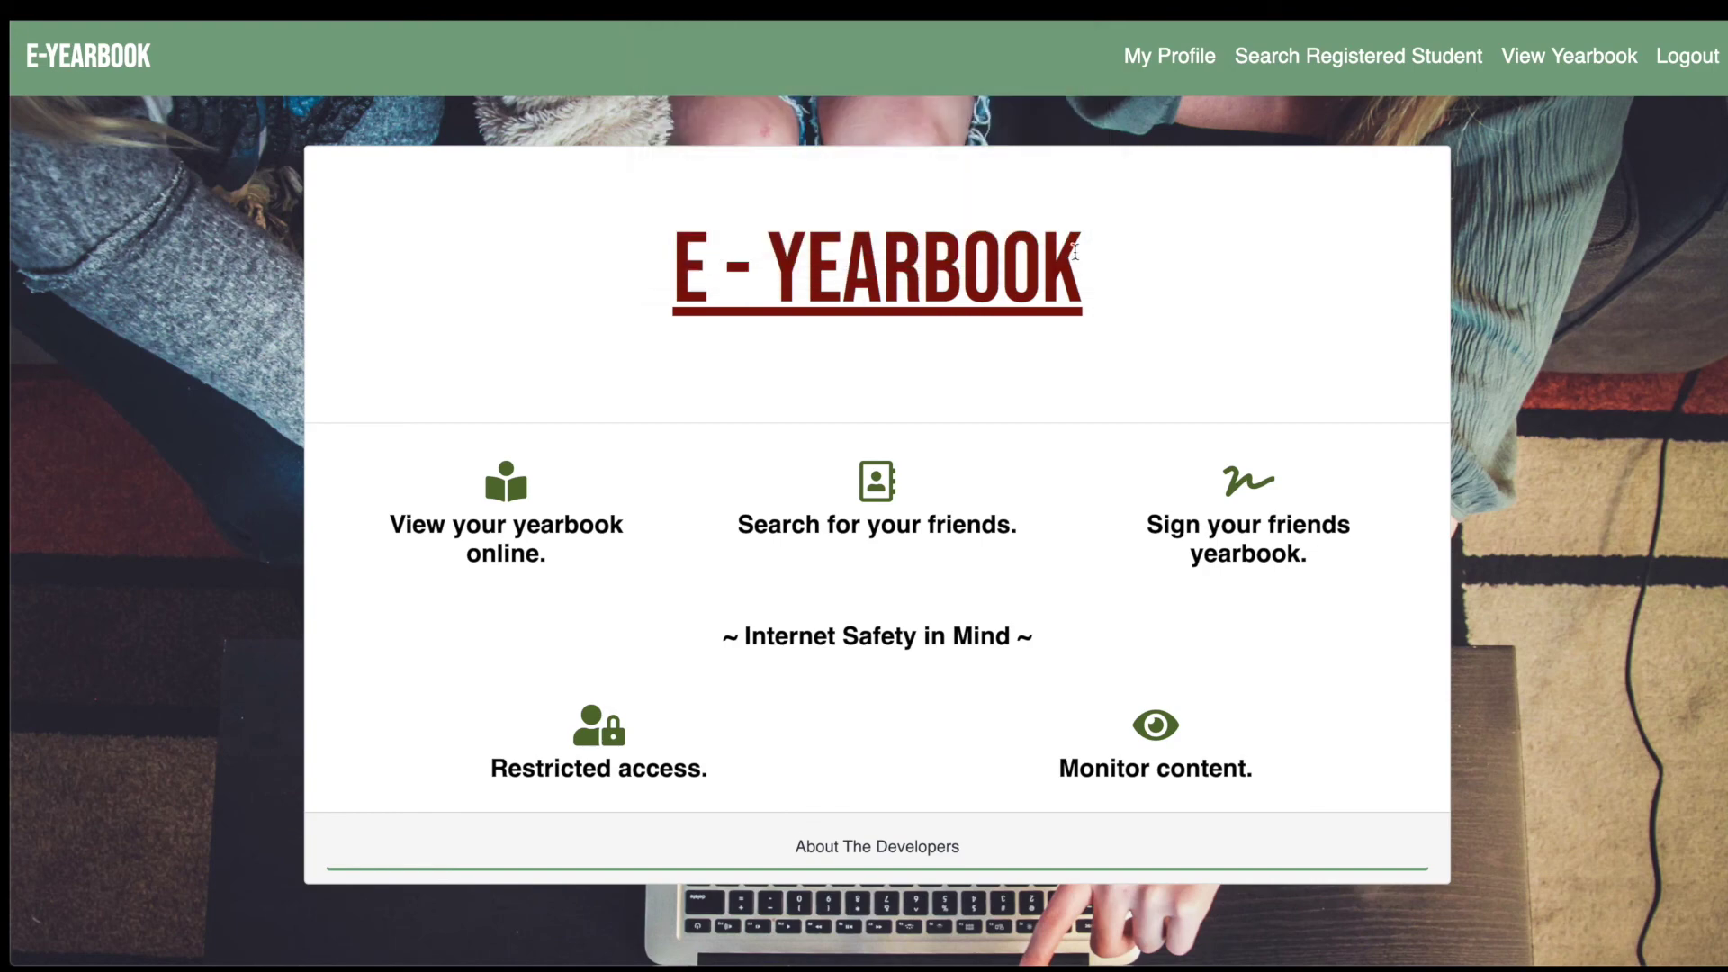